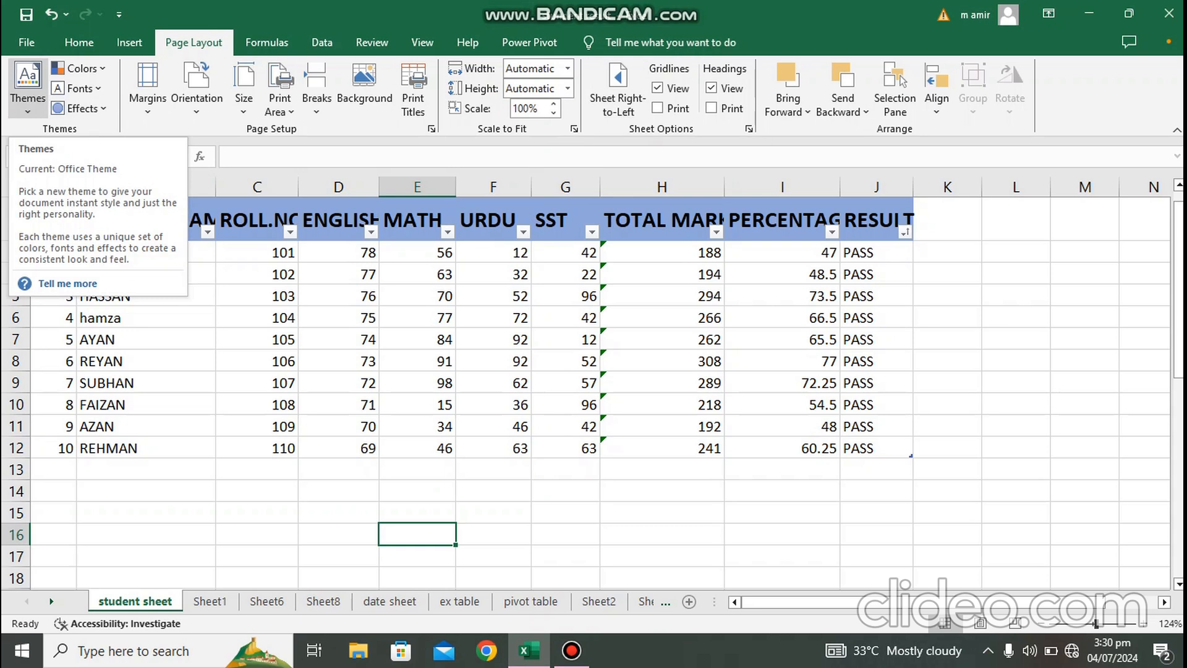
Step: Apply the Ion theme to the workbook, then switch it to the Droplet theme
left_click(28, 86)
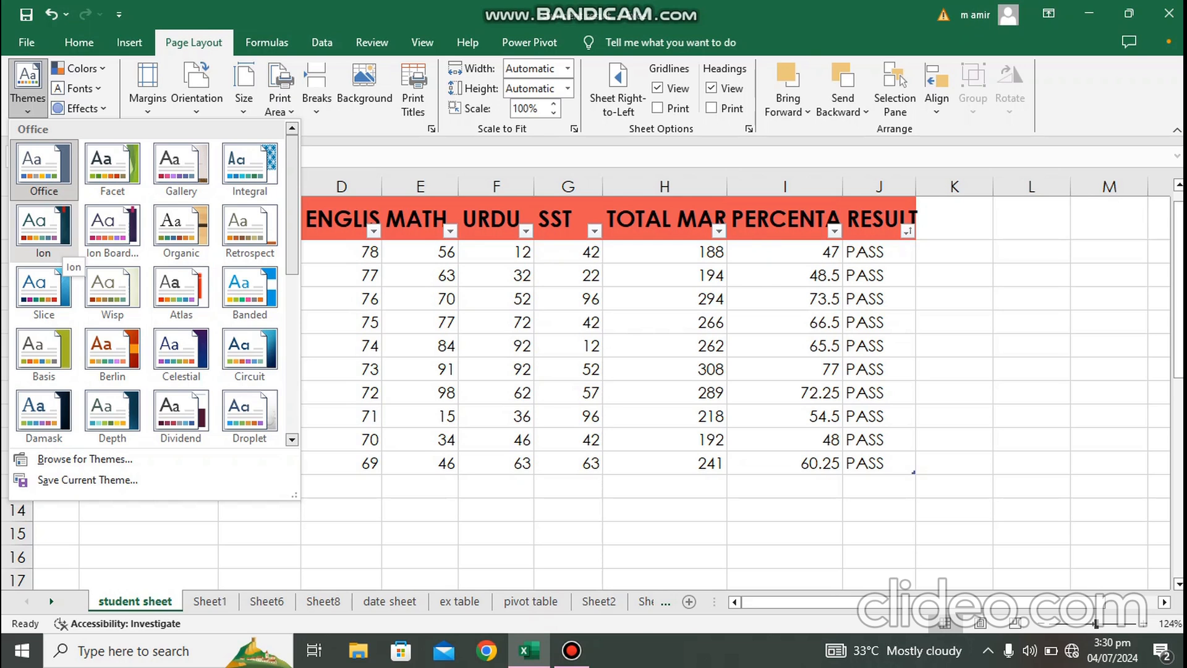
left_click(59, 244)
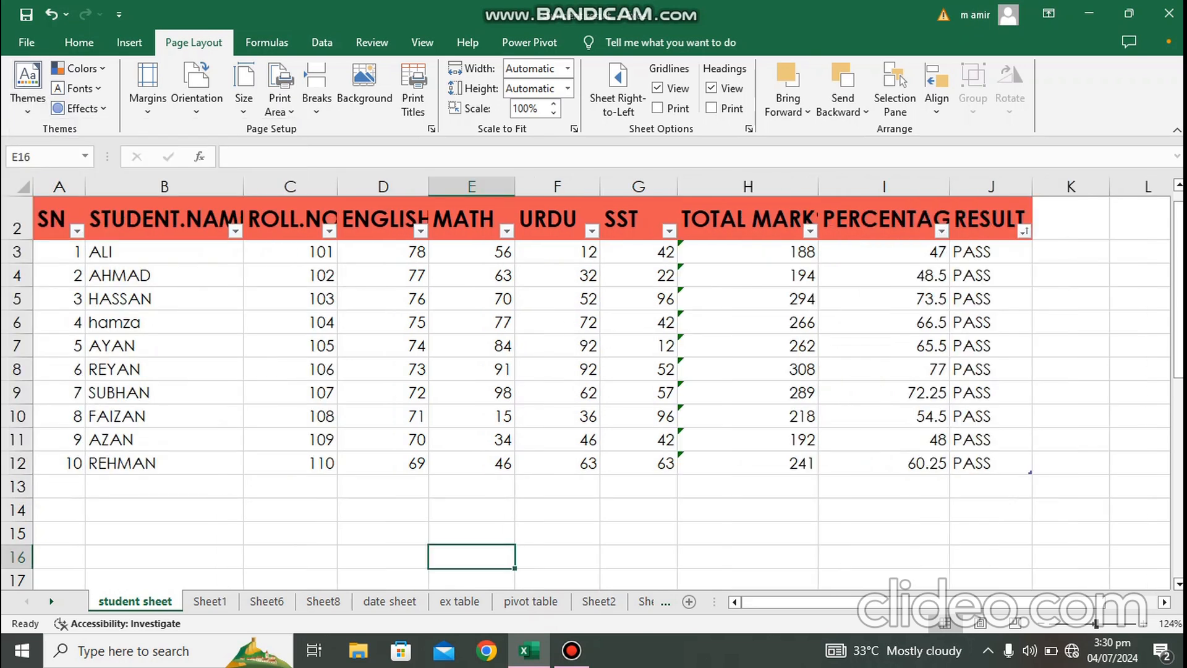
left_click(28, 86)
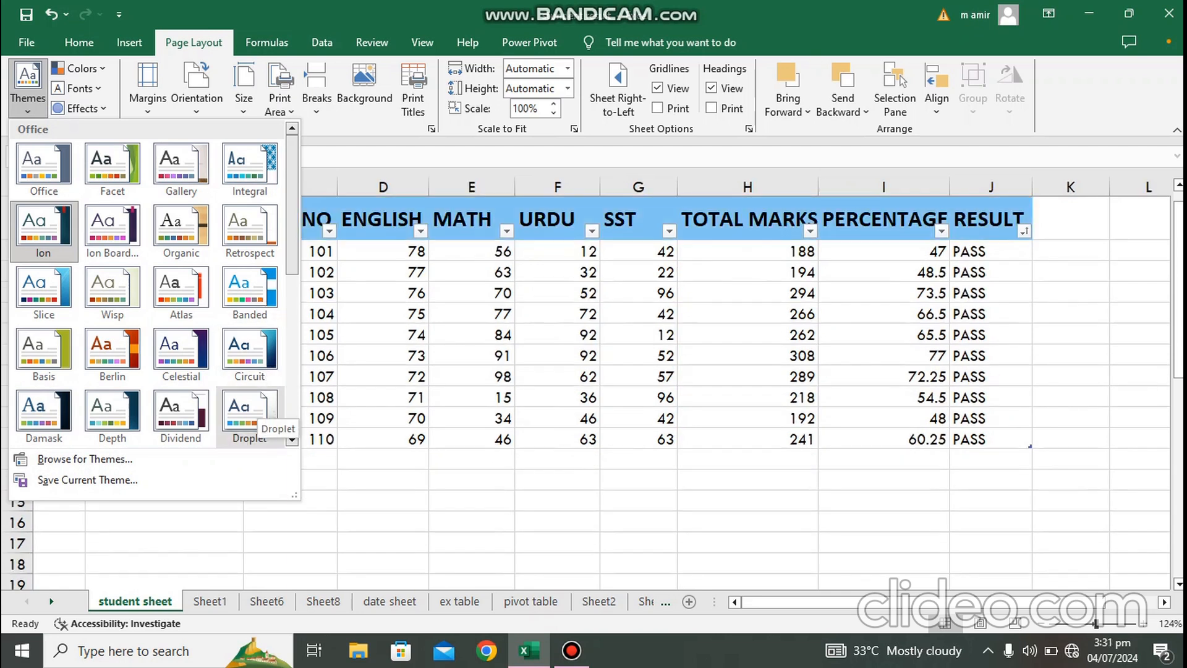
left_click(255, 410)
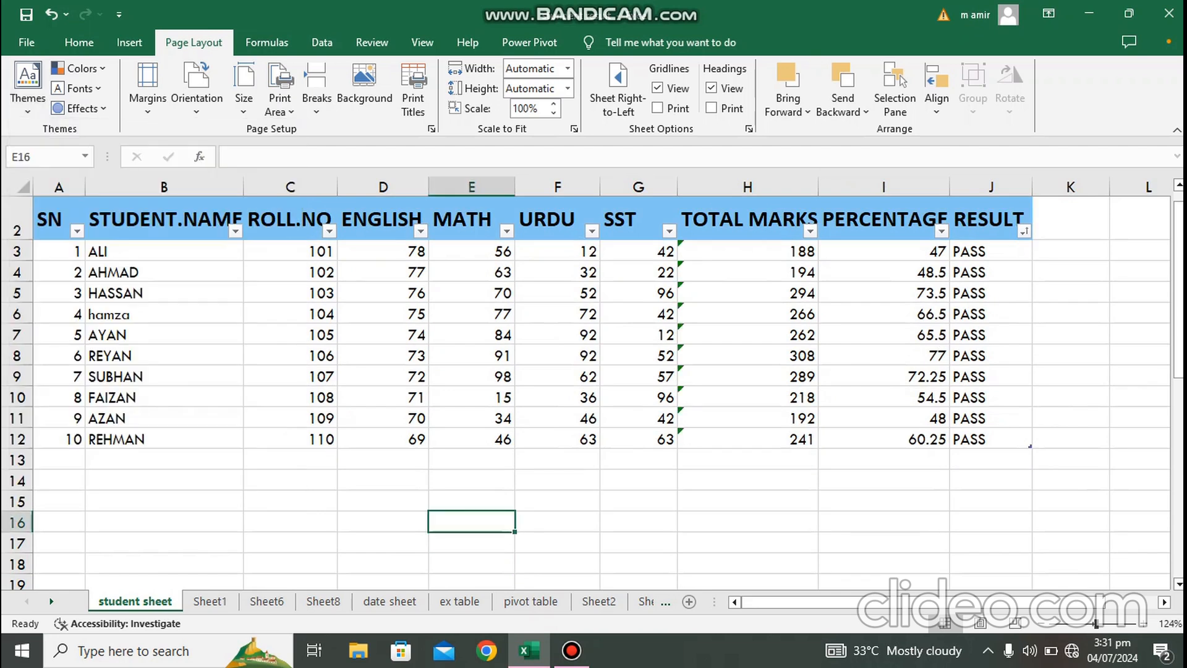
Step: Set the theme colors to Yellow and the theme fonts to Office
left_click(78, 68)
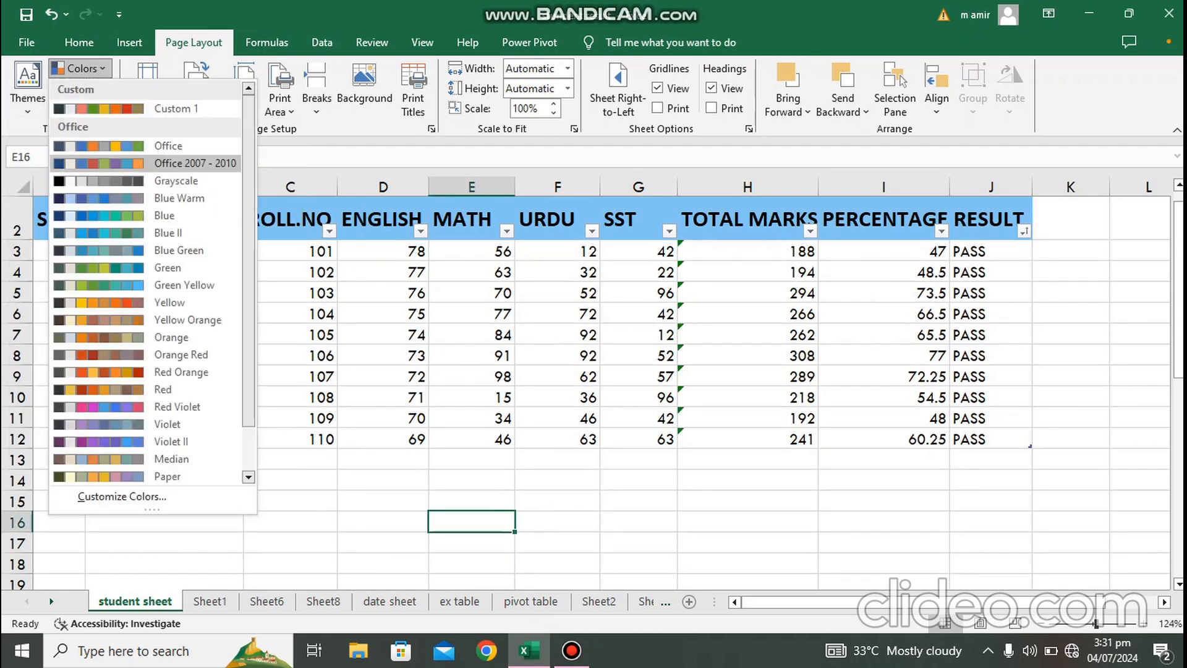
left_click(179, 302)
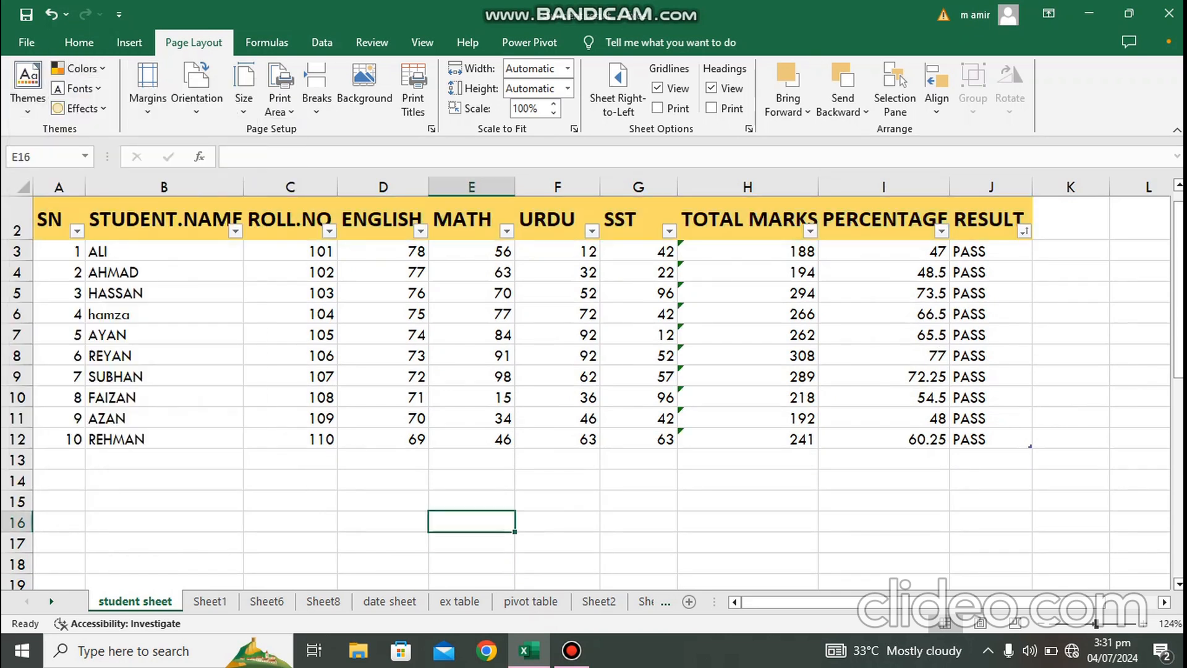
left_click(77, 88)
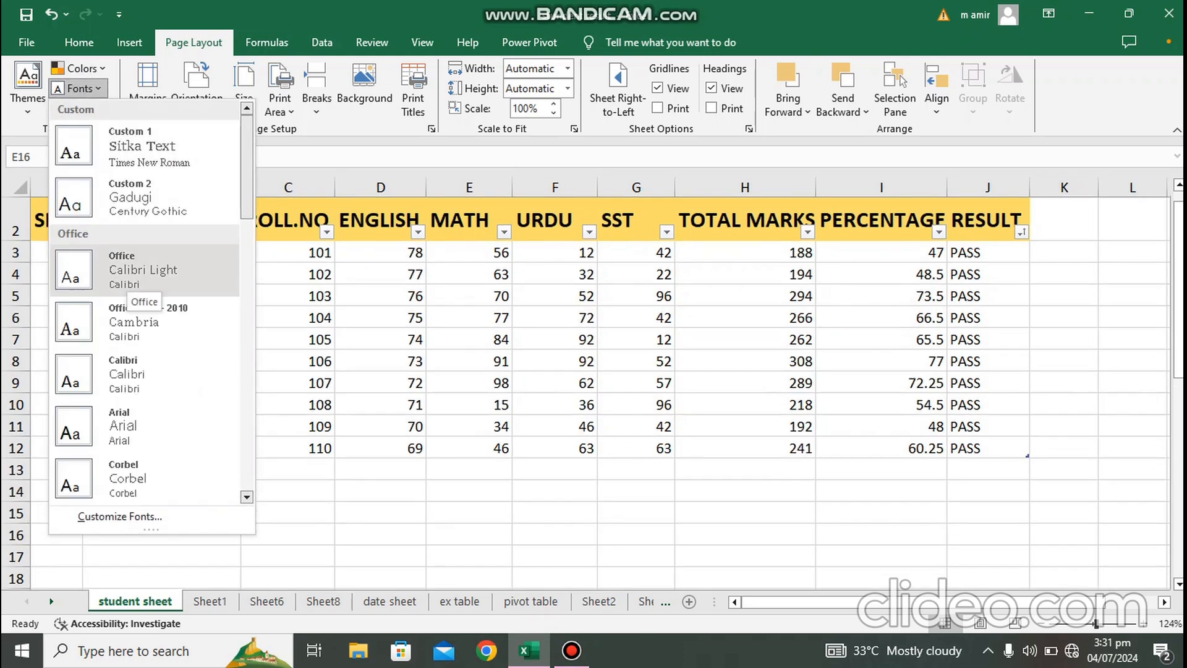
left_click(139, 286)
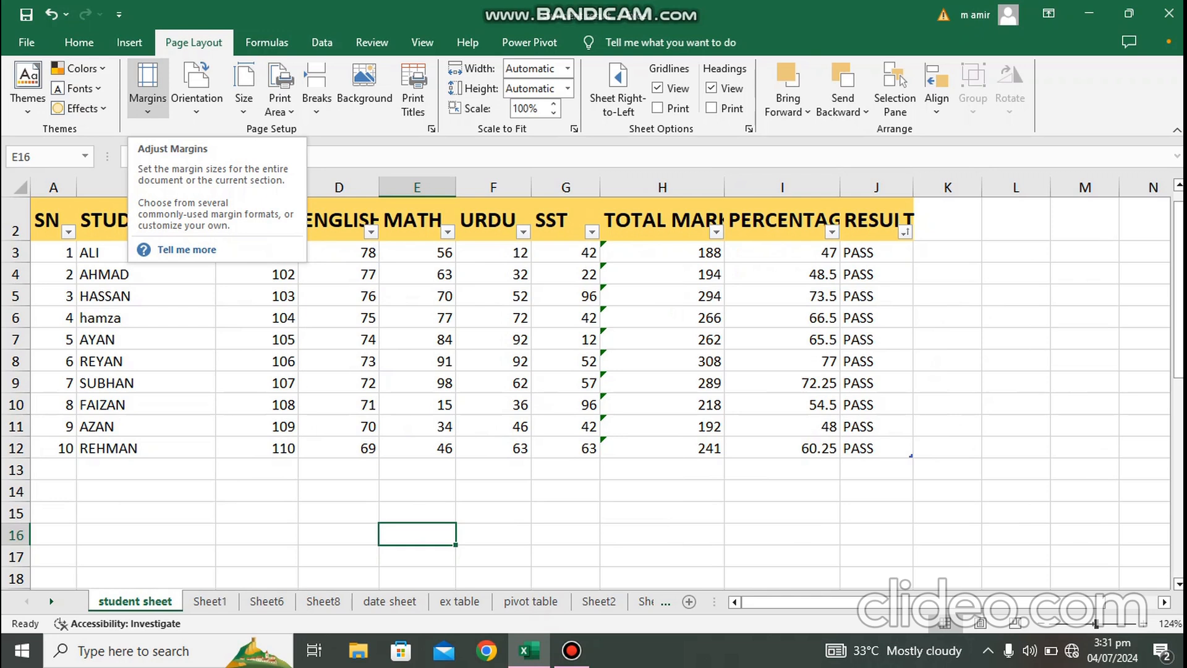
Step: Look over the margin presets and open the print preview of the student sheet
left_click(147, 87)
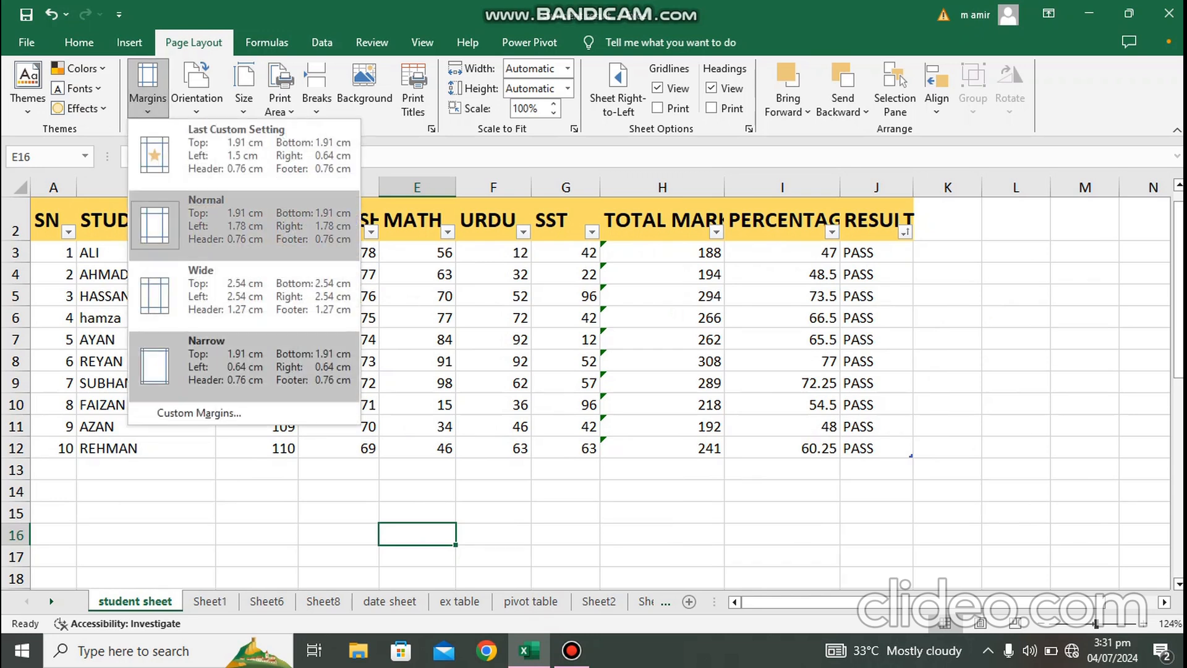
key("Escape")
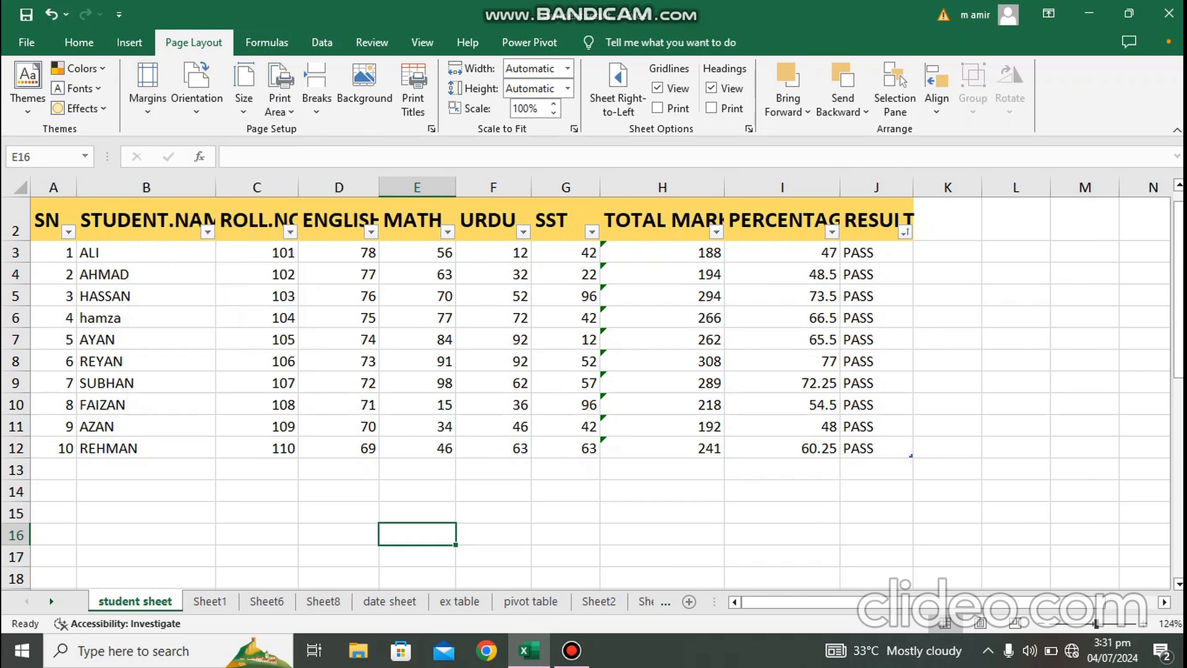
key("ctrl+p")
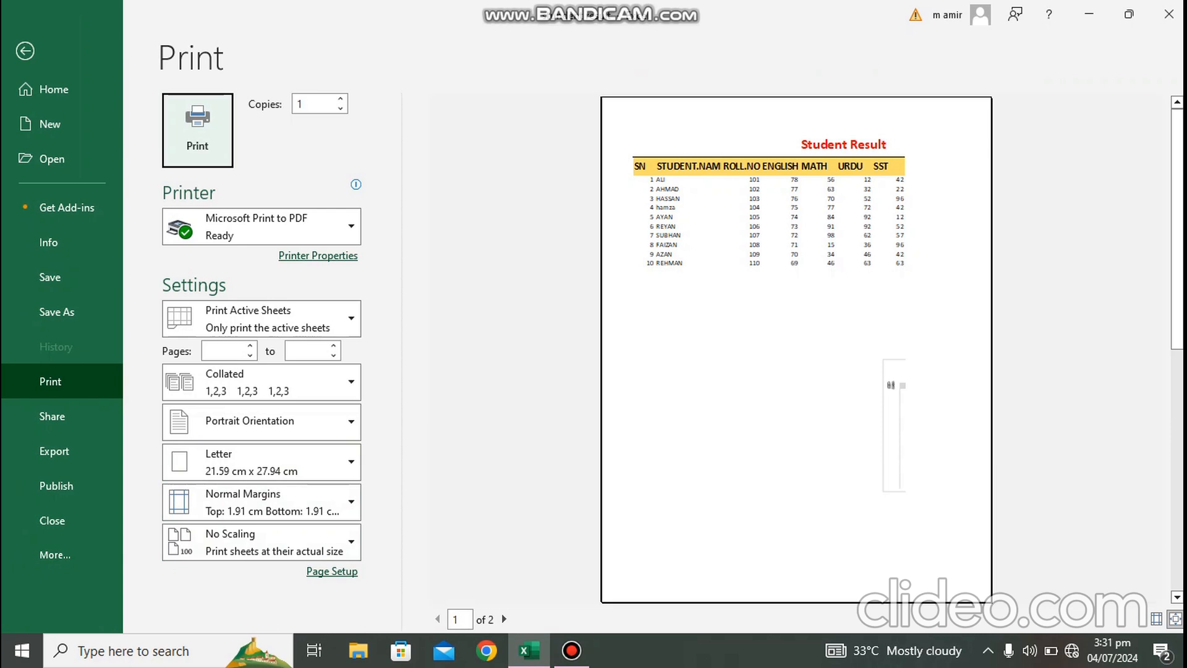
mouse_move(531, 647)
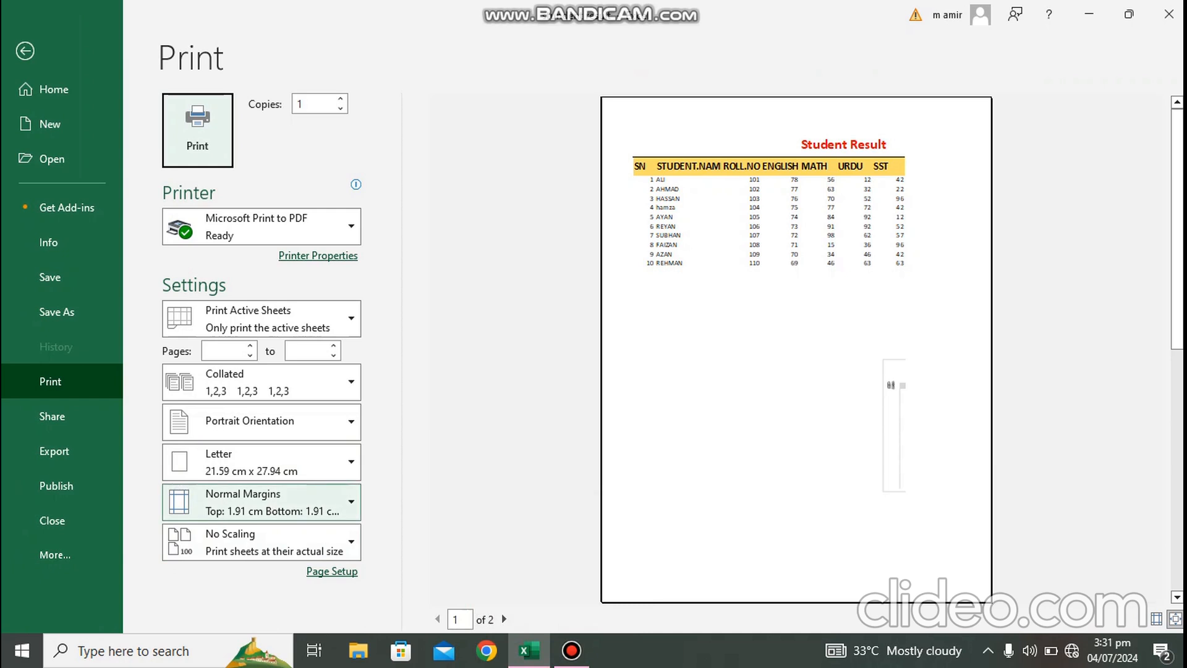
Step: Try Narrow print margins, then set the print margins to Wide
left_click(260, 502)
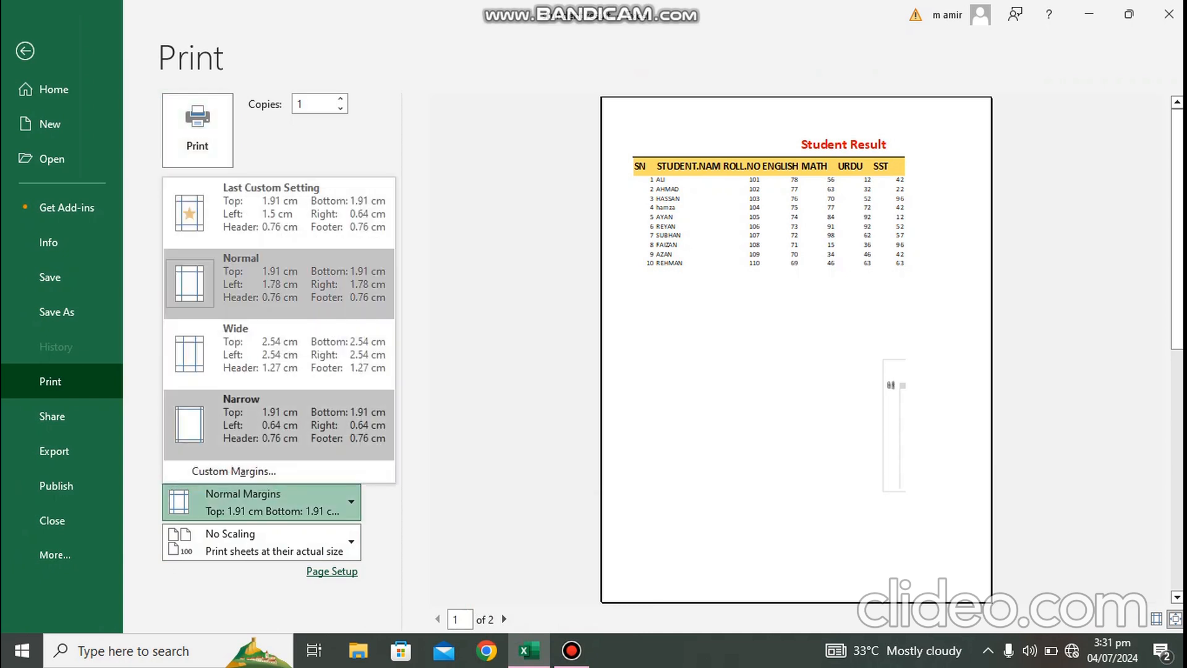
left_click(278, 421)
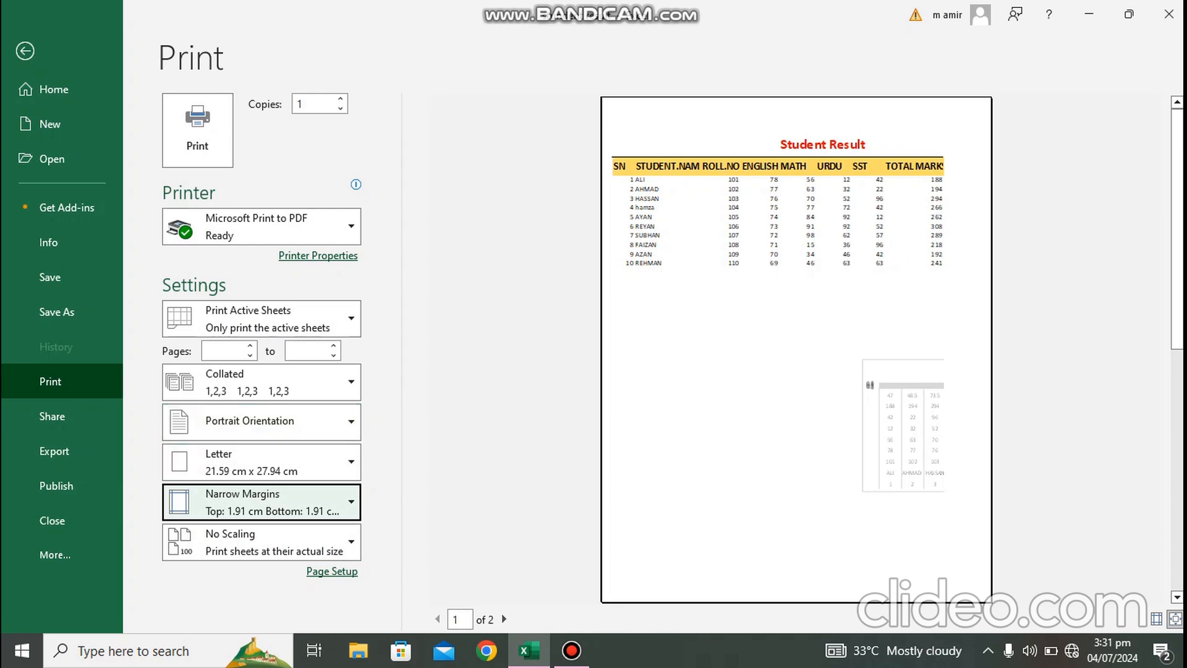
left_click(260, 500)
left_click(278, 352)
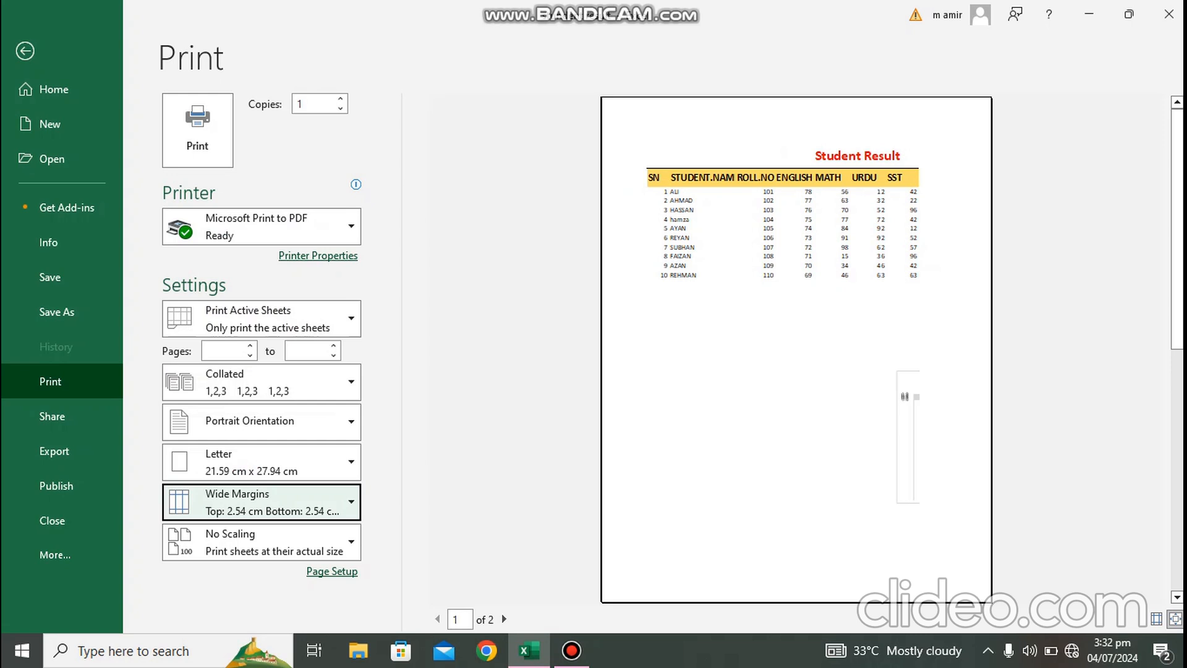
Step: Leave the print preview and return to the top of the worksheet
left_click(529, 650)
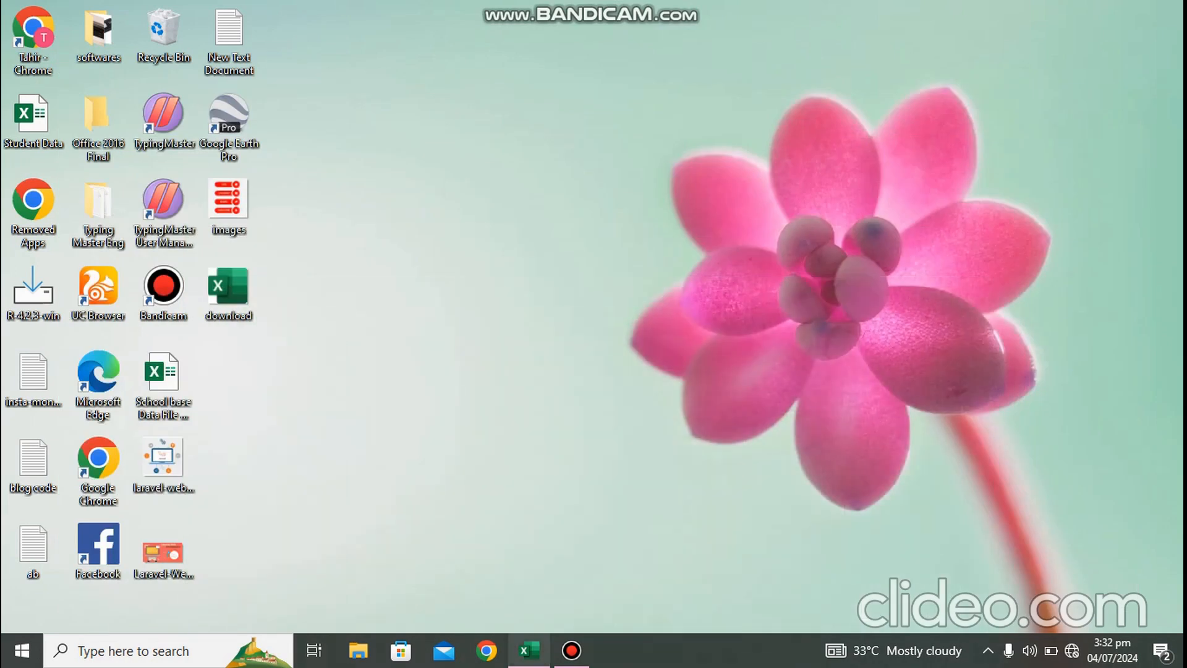
left_click(528, 650)
key("Escape")
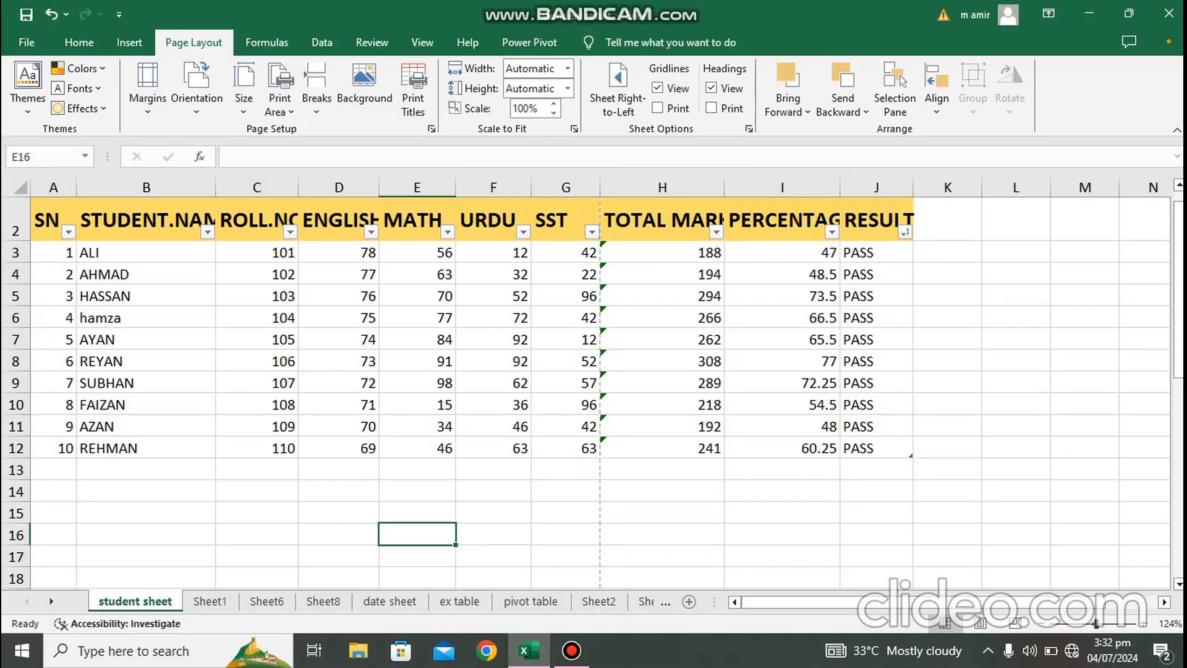
scroll(588, 384, "up", 1)
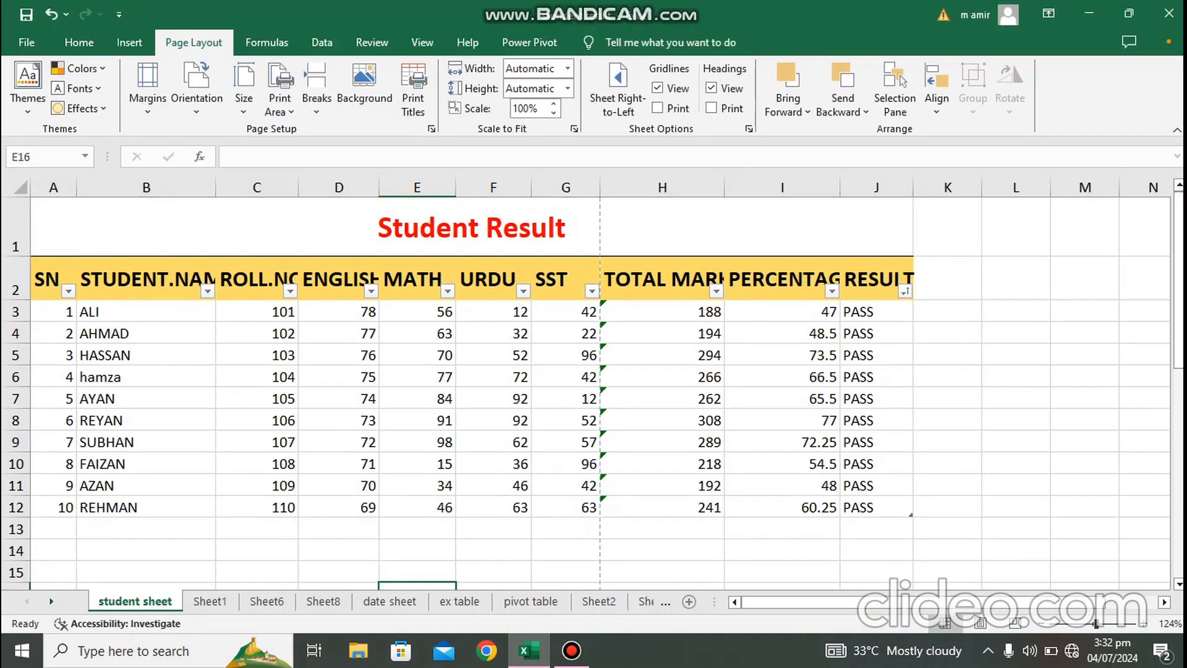
Step: Inspect the Student Result title text in the merged title cell
left_click(472, 227)
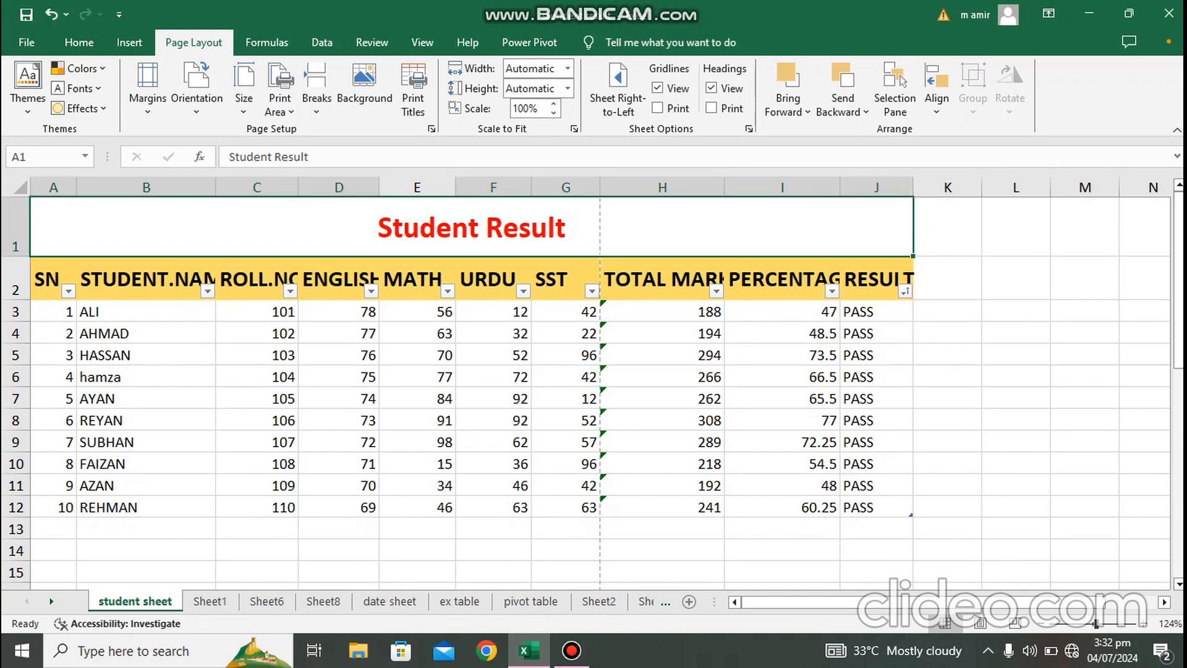
double_click(389, 228)
left_click_drag(378, 227, 567, 228)
left_click(80, 42)
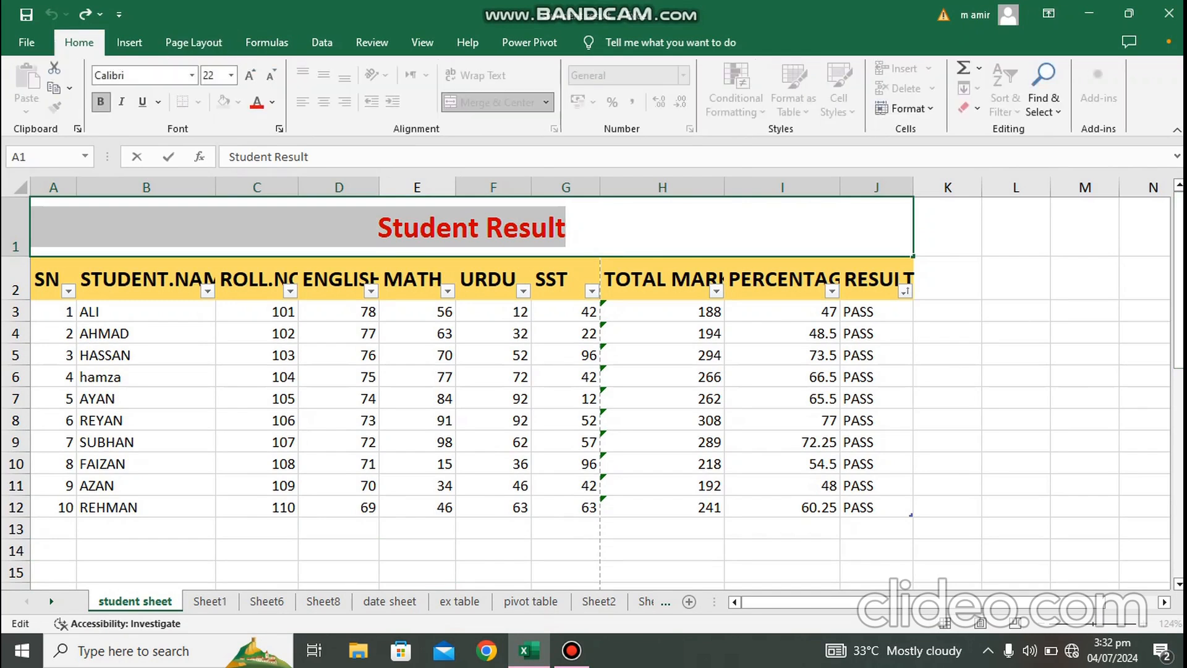
left_click(403, 227)
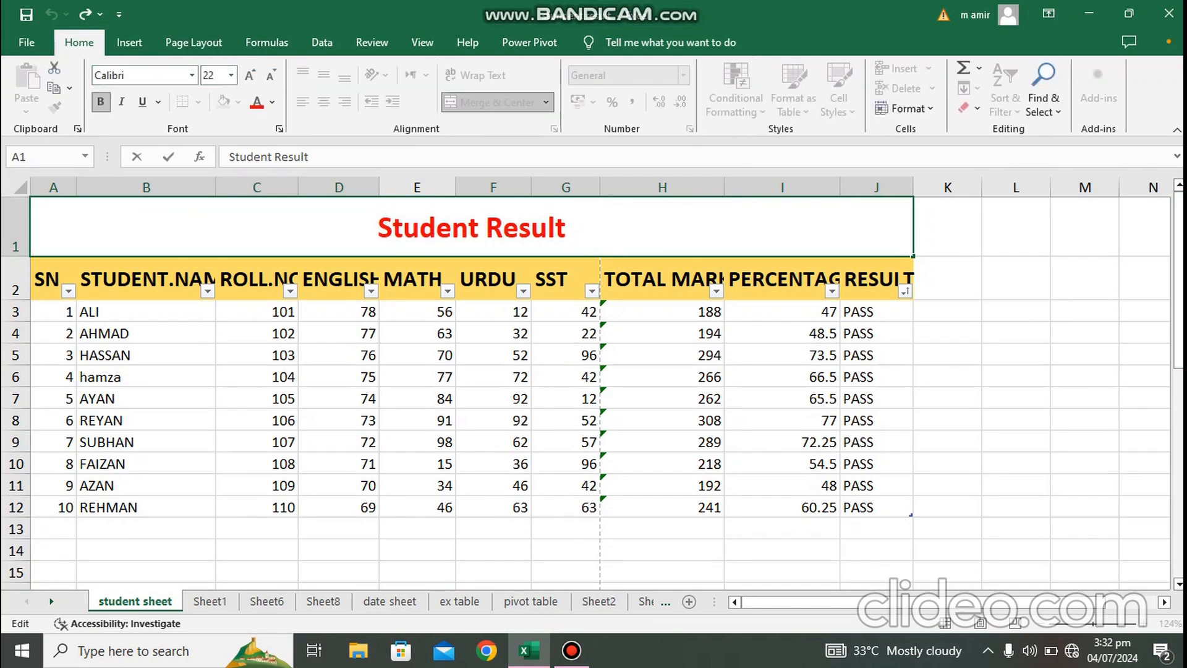
double_click(404, 228)
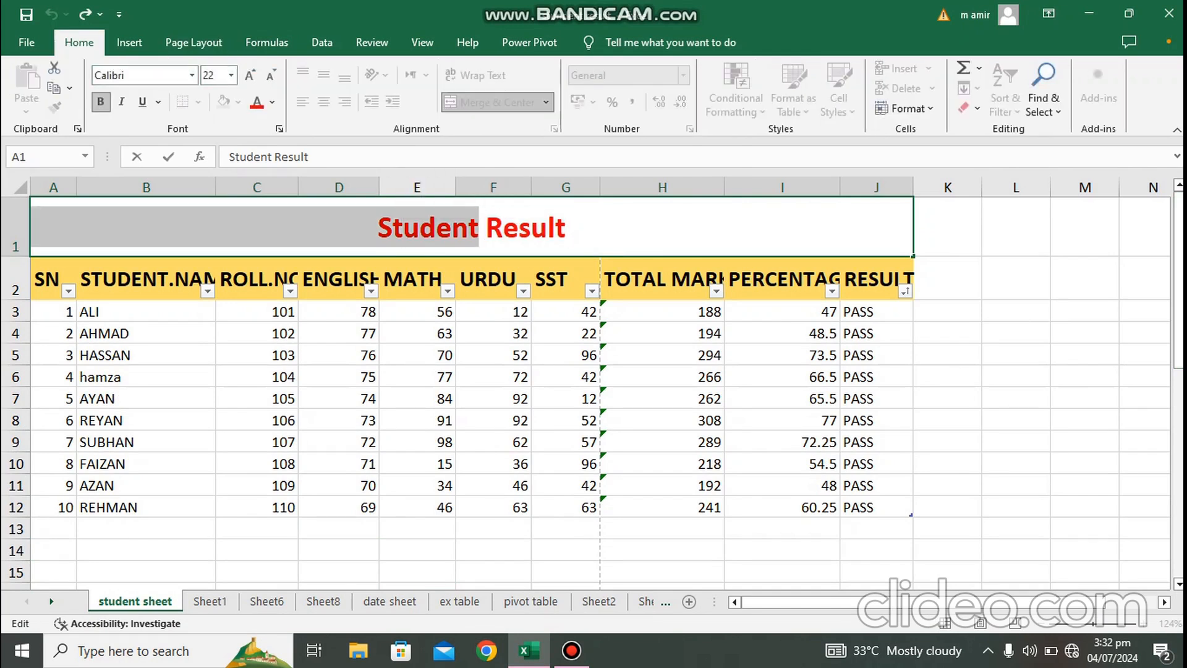
left_click(378, 227)
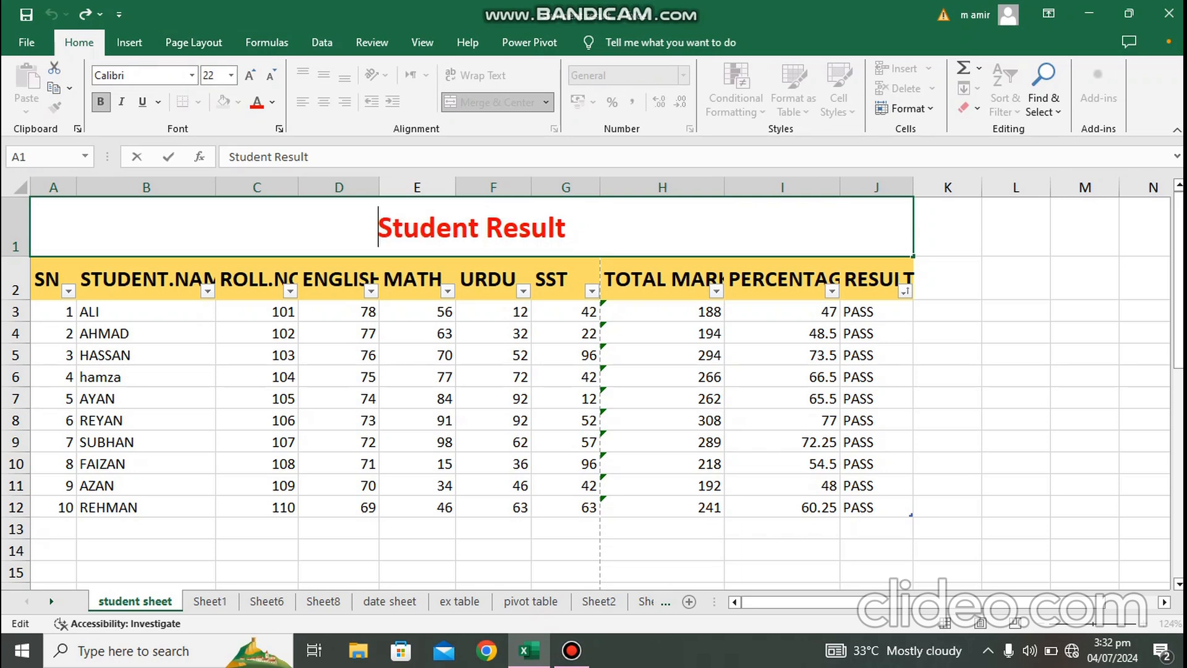
left_click(566, 228)
left_click(662, 550)
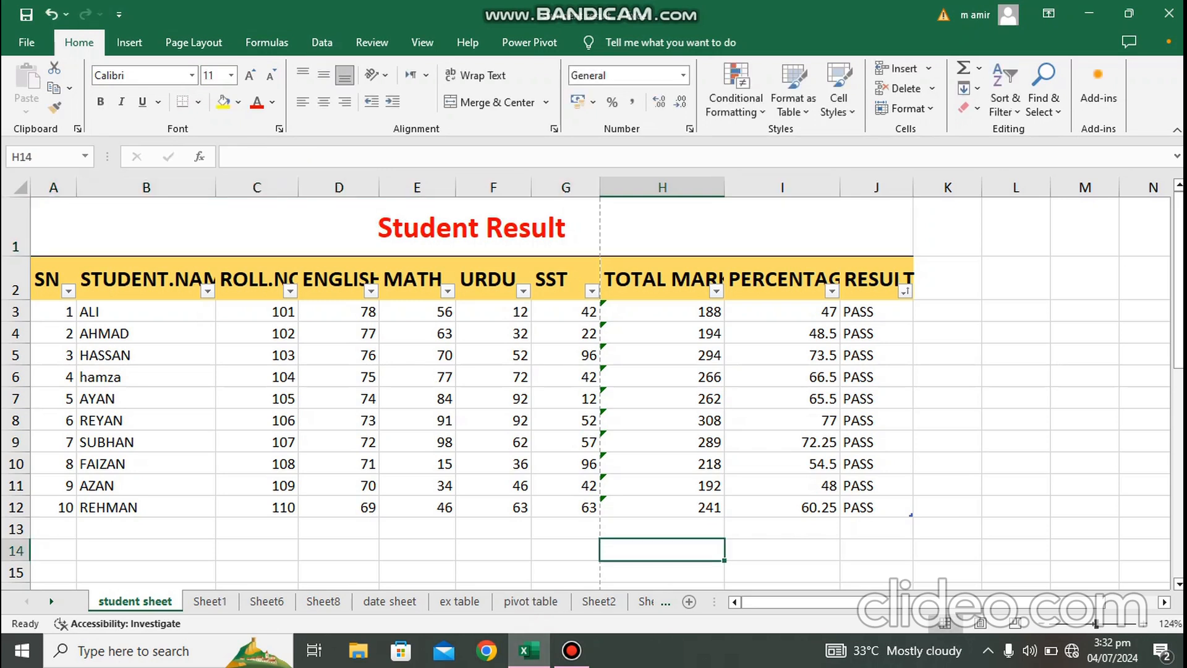
Step: Reopen the print preview and set a custom top margin of 3.5 cm in page setup
key("ctrl+p")
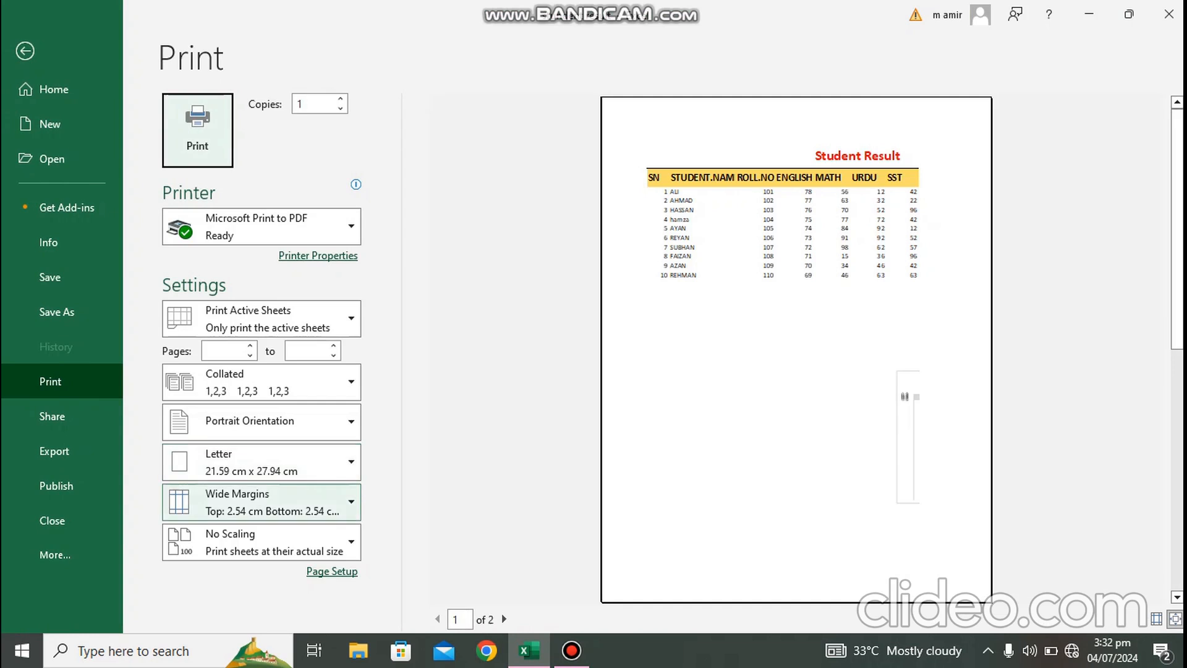
left_click(272, 502)
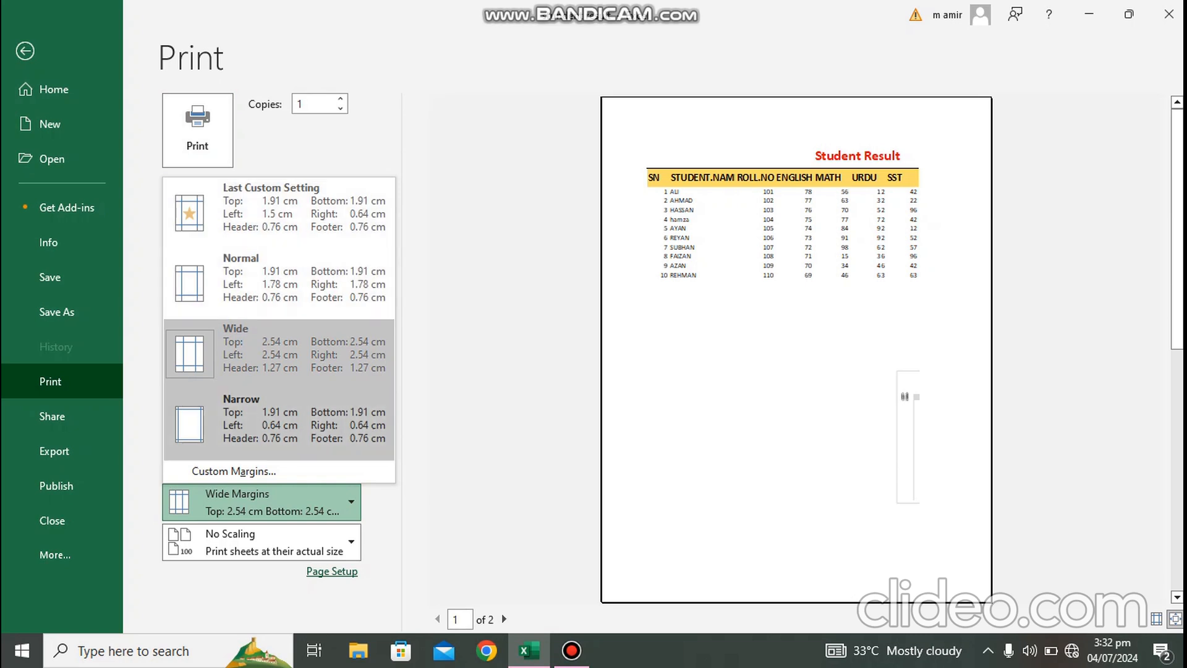
key("Escape")
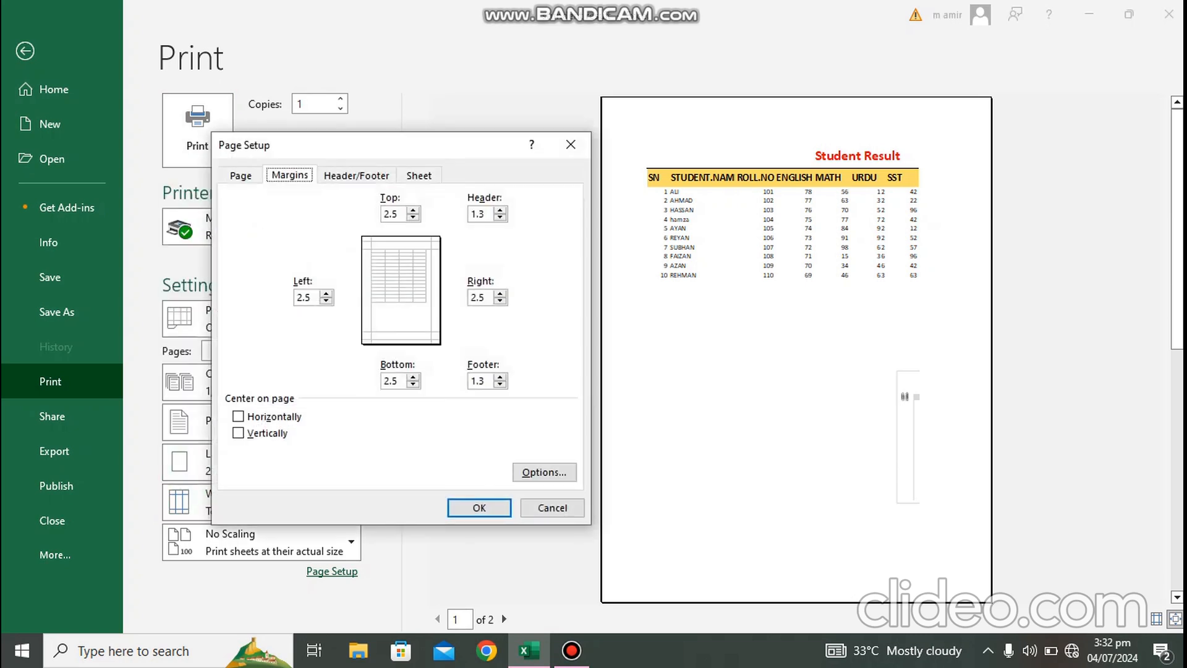
key("Tab")
type("3.5")
left_click(480, 507)
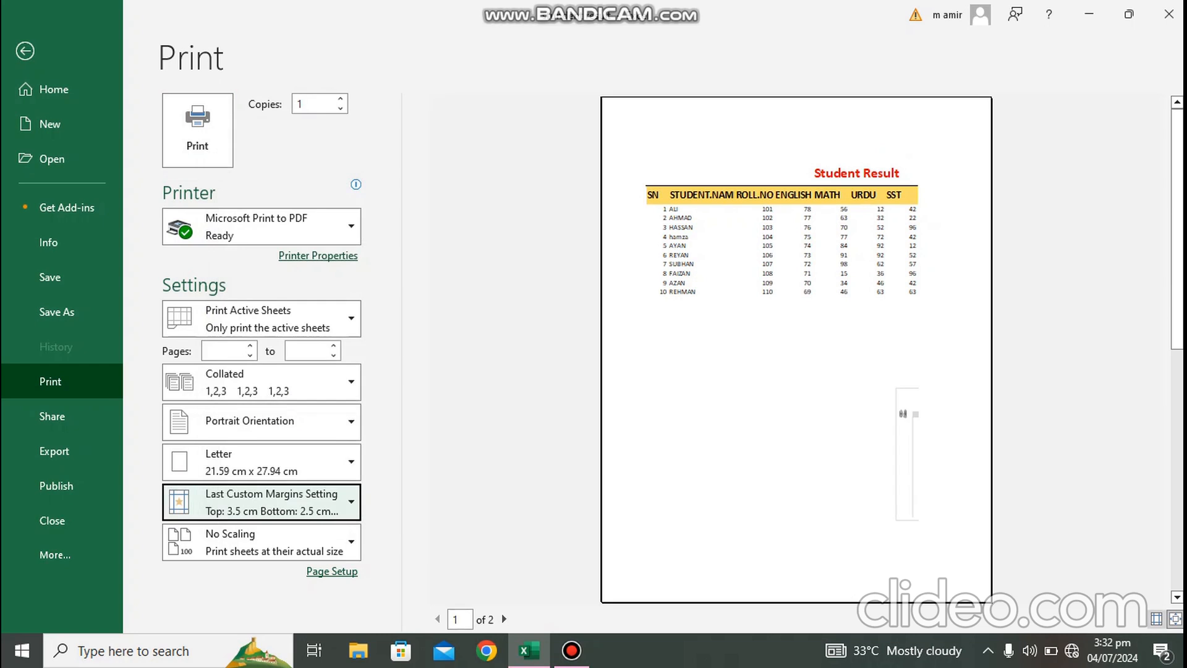
Step: Show the margin guides in the preview and adjust the left and header margins by dragging
left_click(1156, 619)
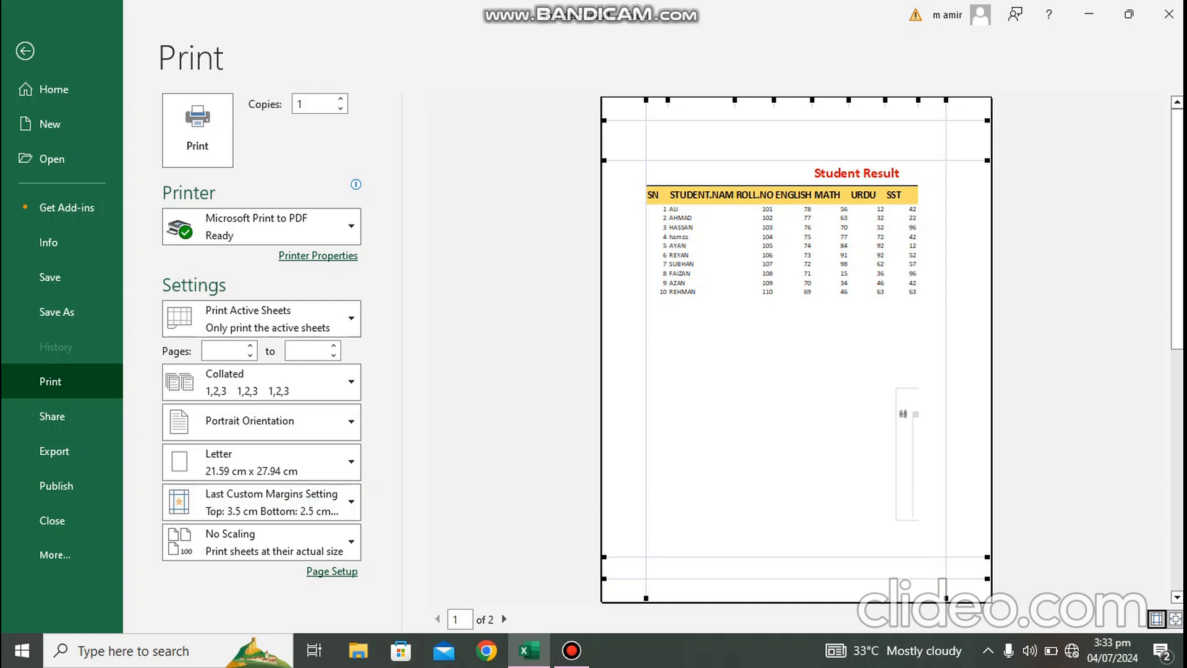
left_click(797, 350)
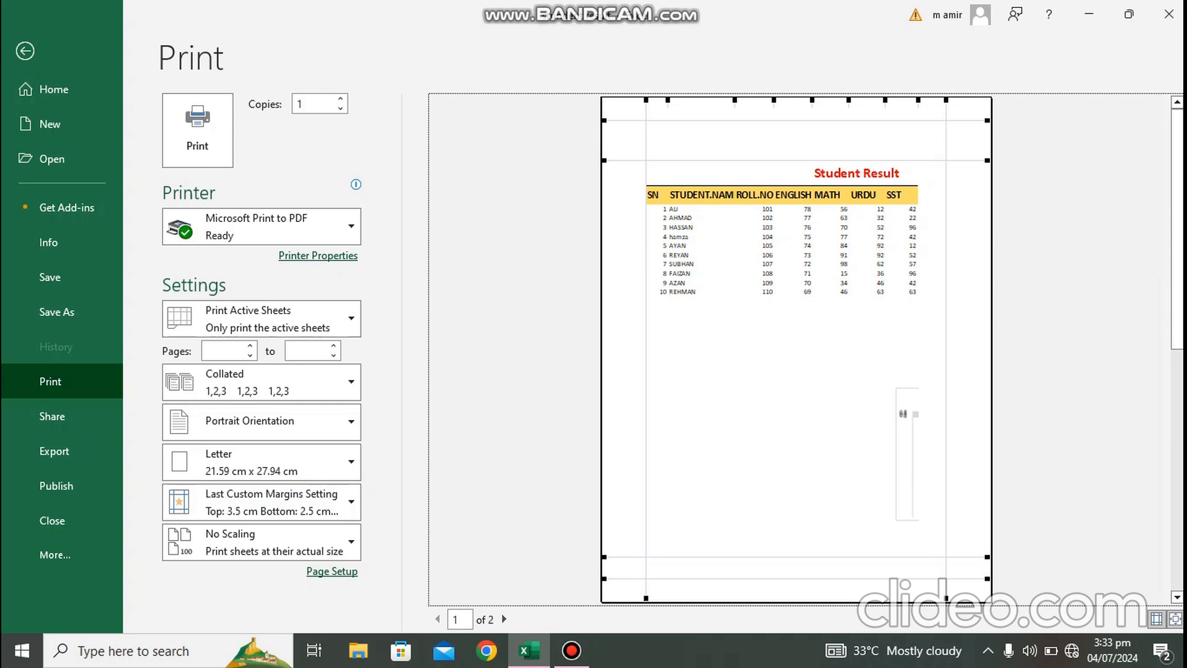
left_click_drag(646, 346, 666, 346)
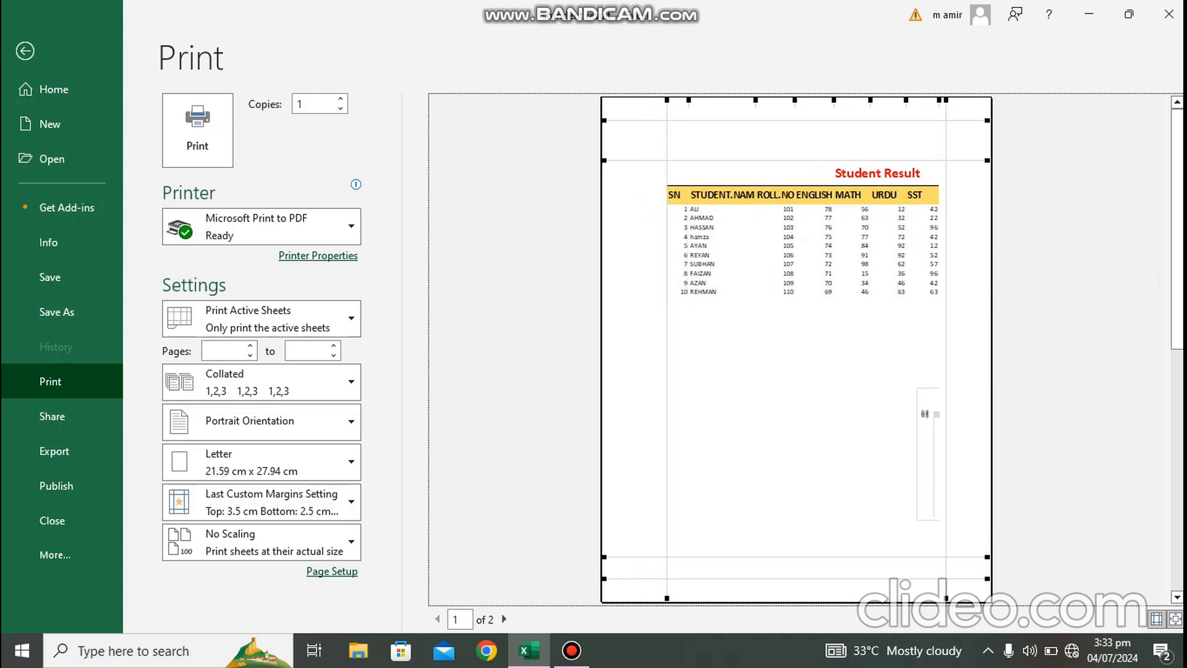
left_click_drag(667, 346, 649, 346)
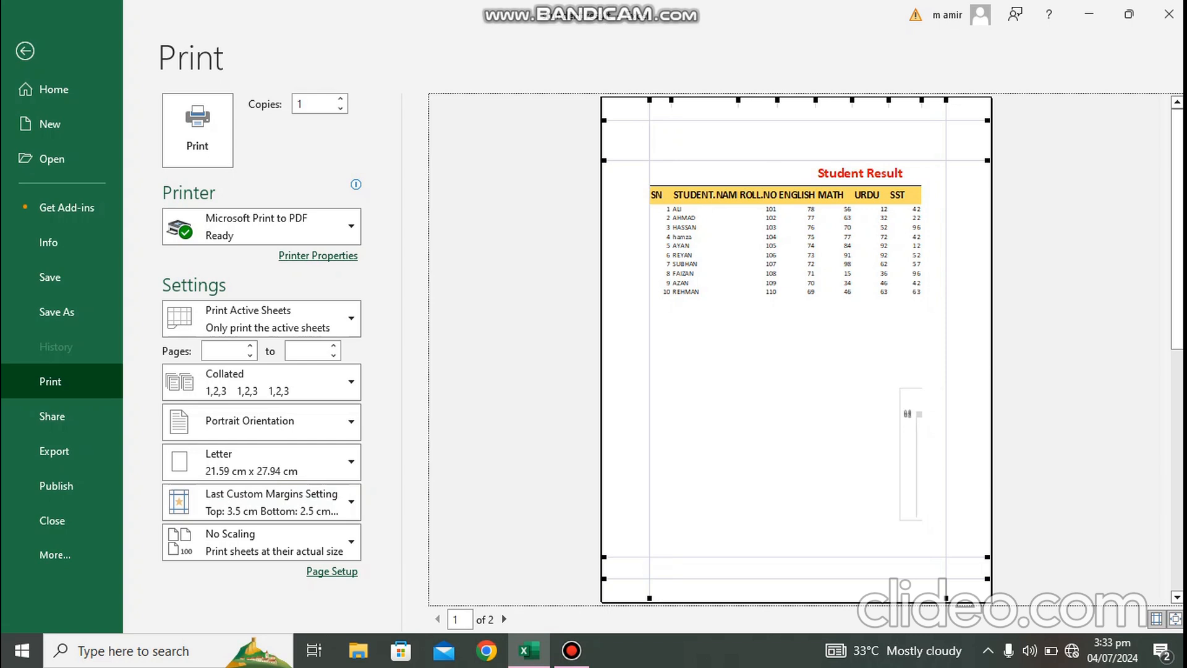
left_click_drag(797, 121, 796, 132)
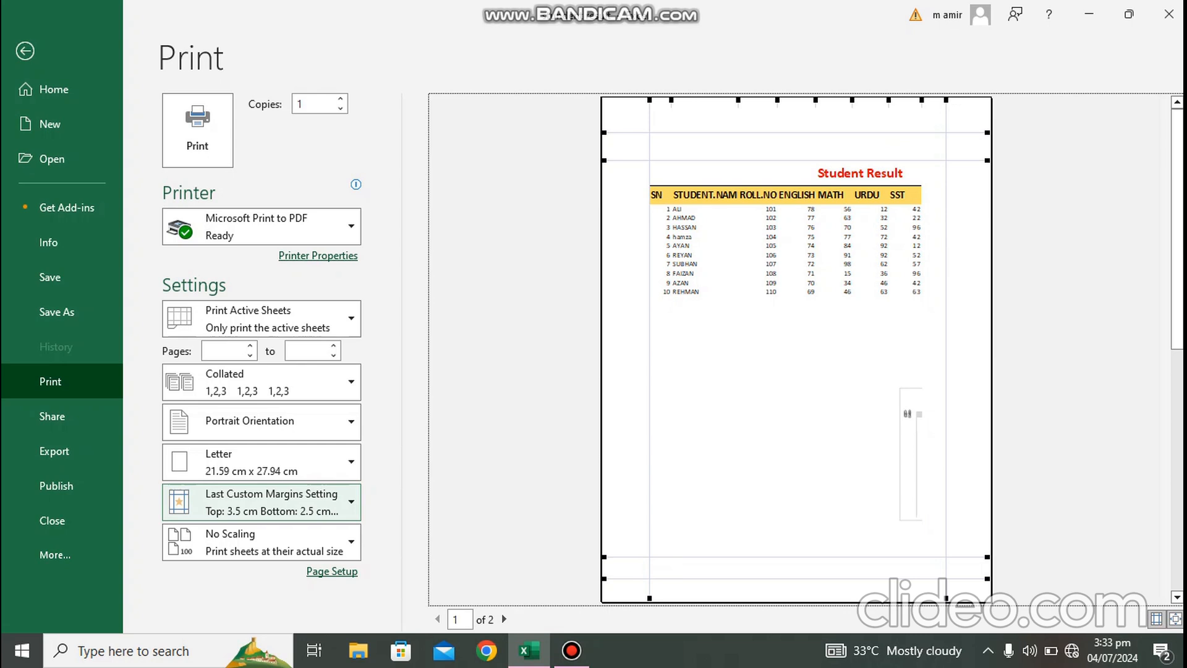
Step: Apply Narrow print margins to the sheet
left_click(262, 502)
key("Escape")
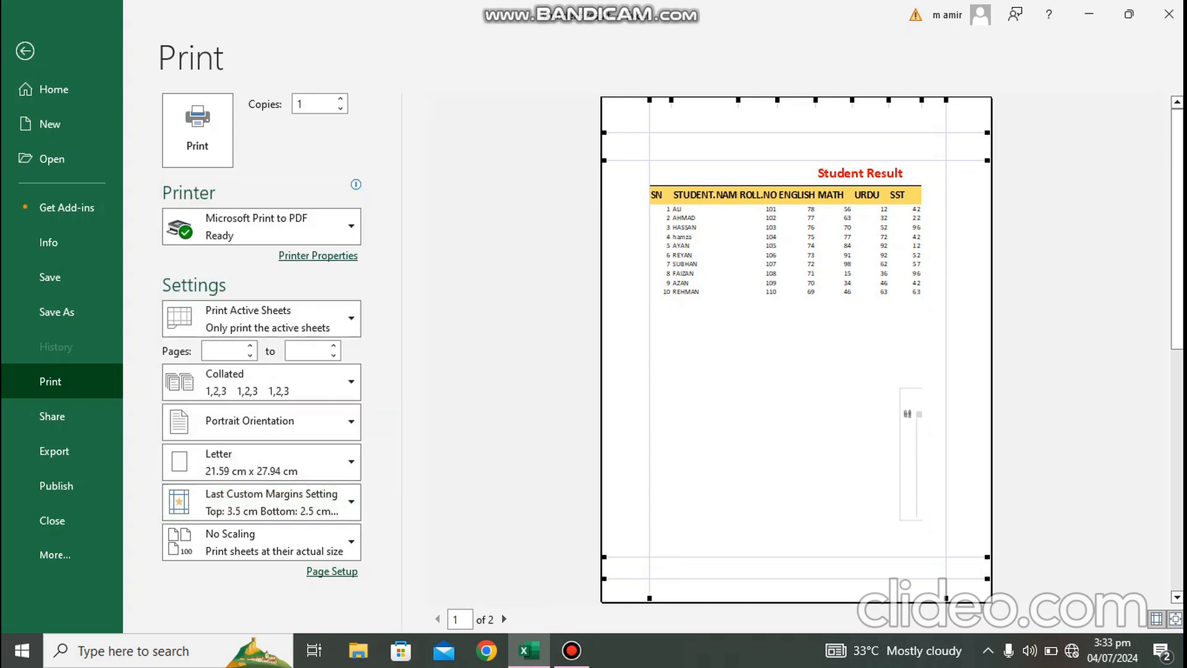
left_click(796, 349)
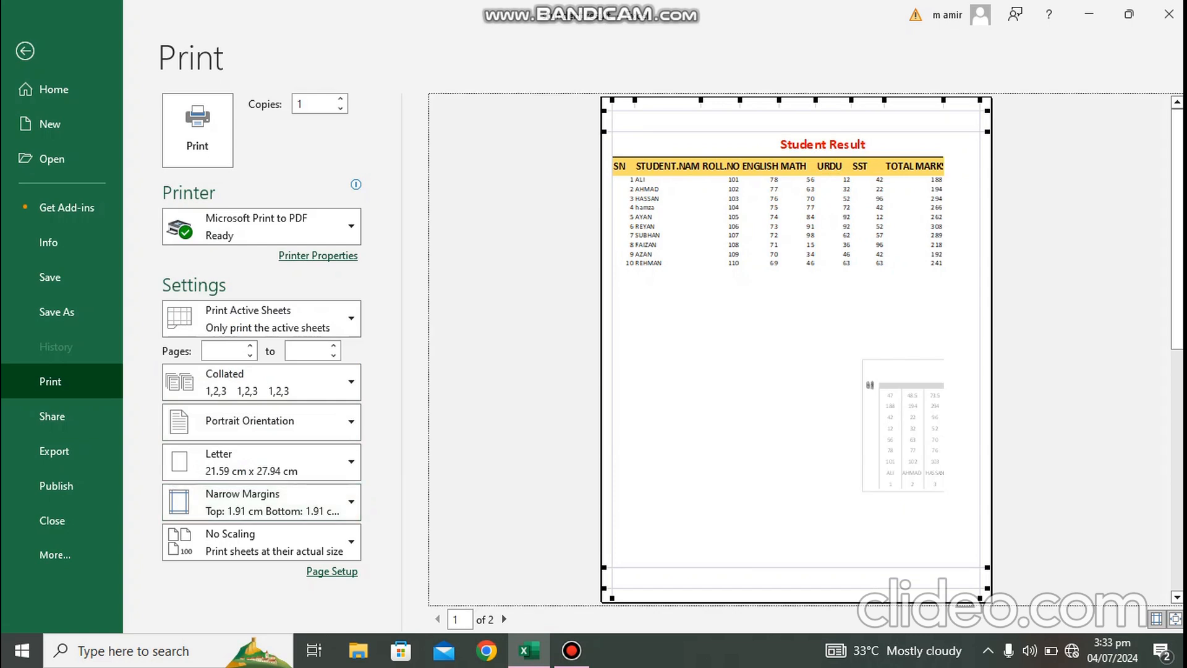
Step: Switch the page orientation to Landscape in the print preview, then revert it to Portrait
key("Escape")
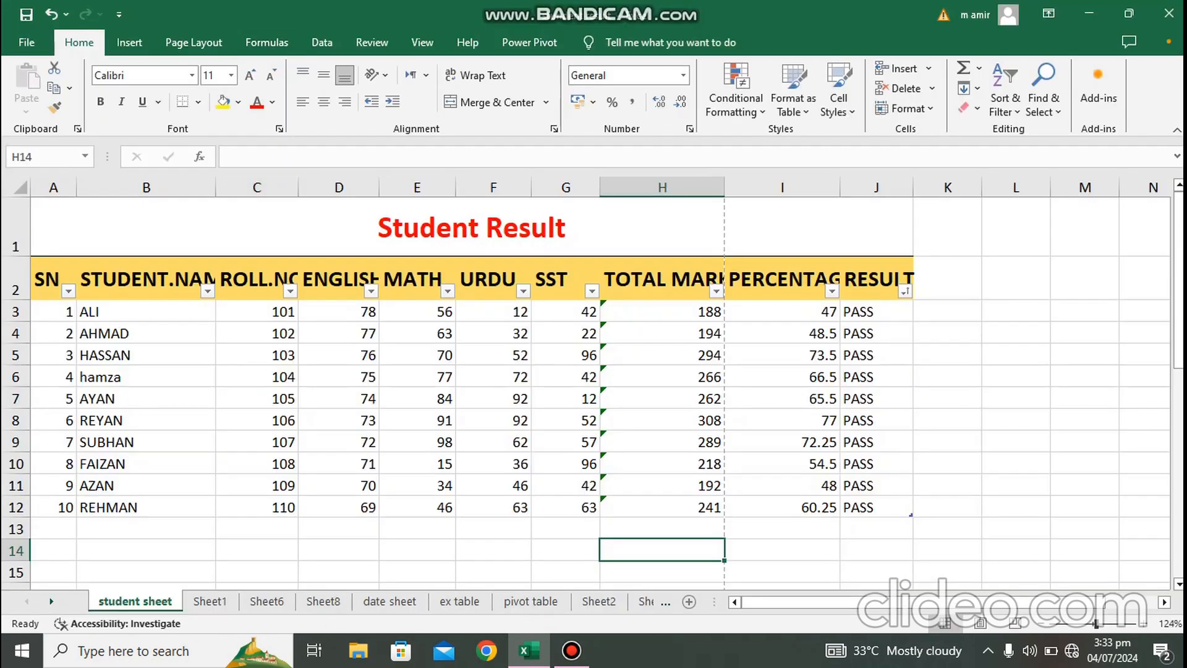
left_click(193, 42)
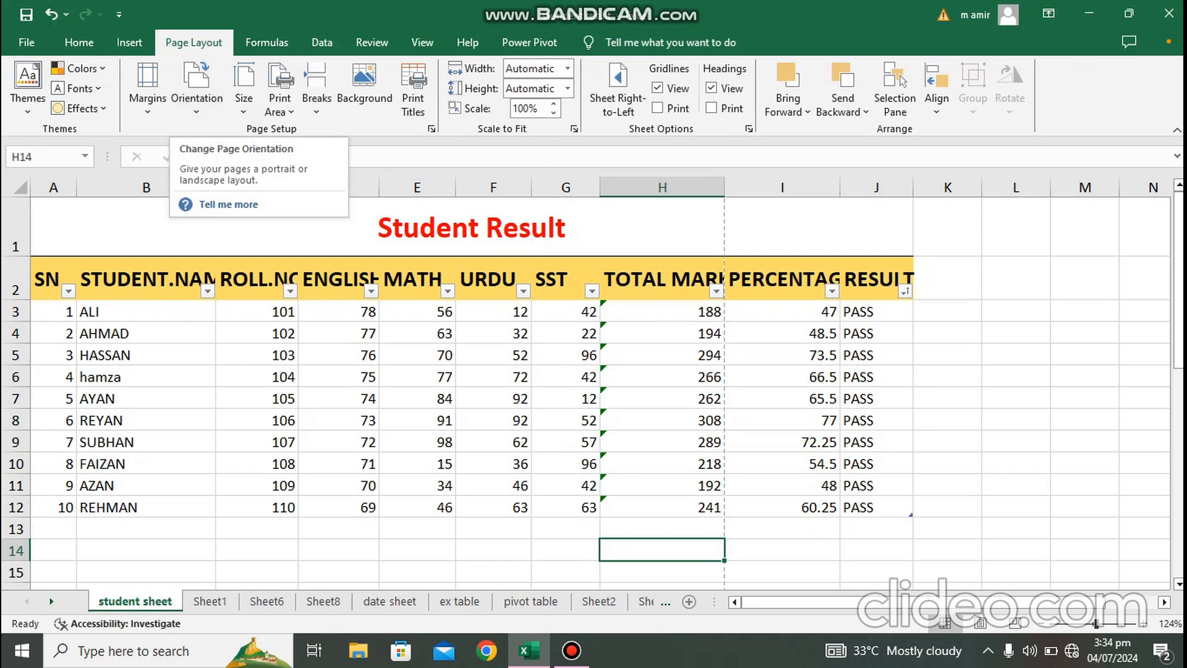
key("ctrl+p")
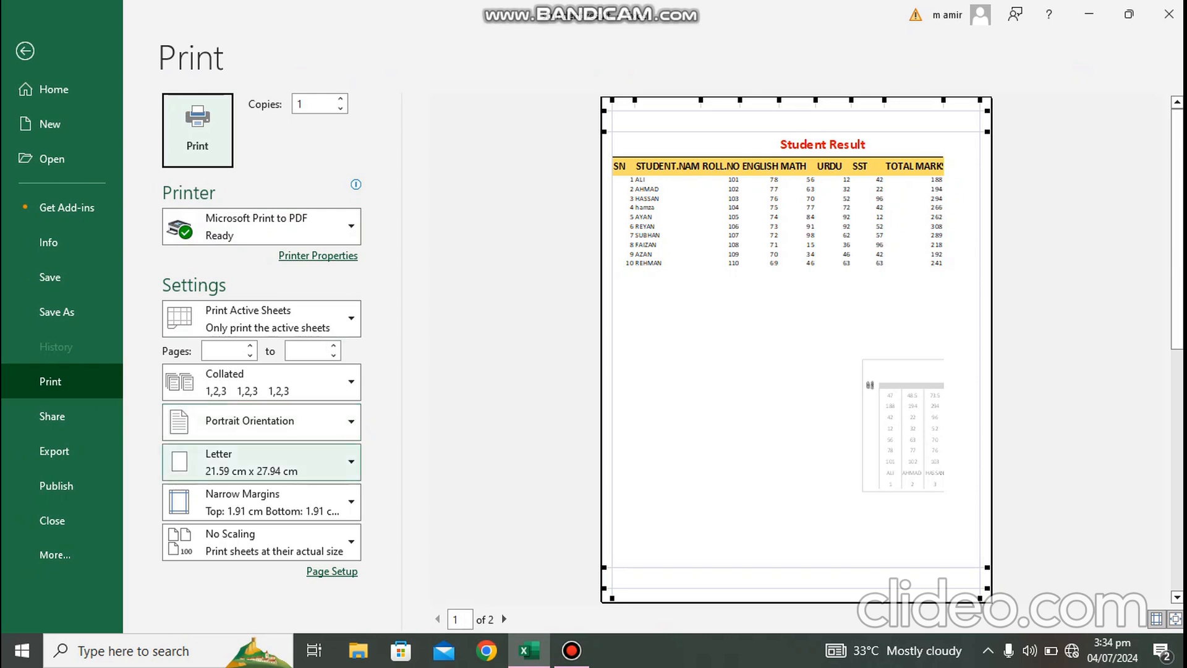
left_click(261, 422)
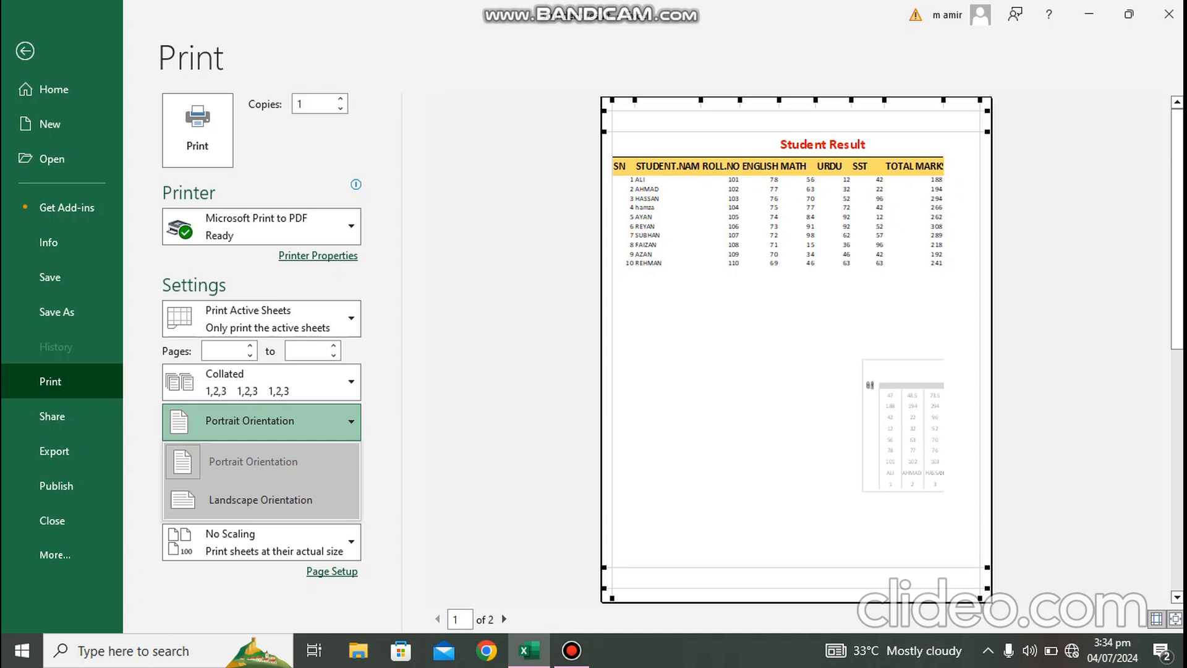
left_click(261, 499)
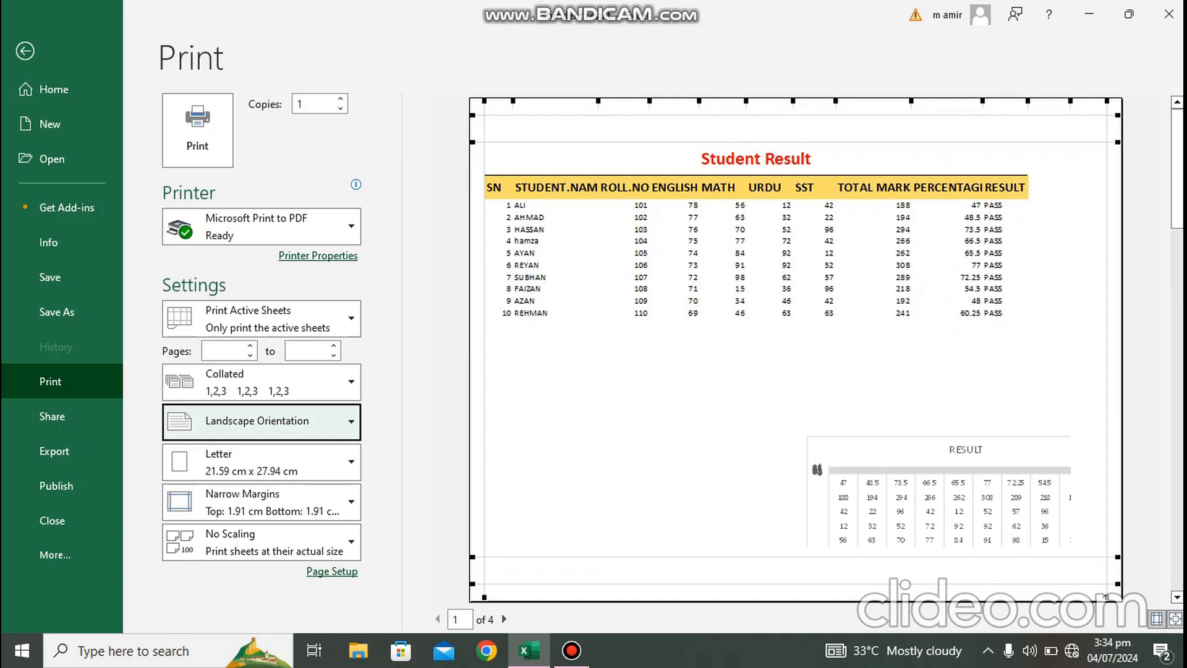
left_click(261, 422)
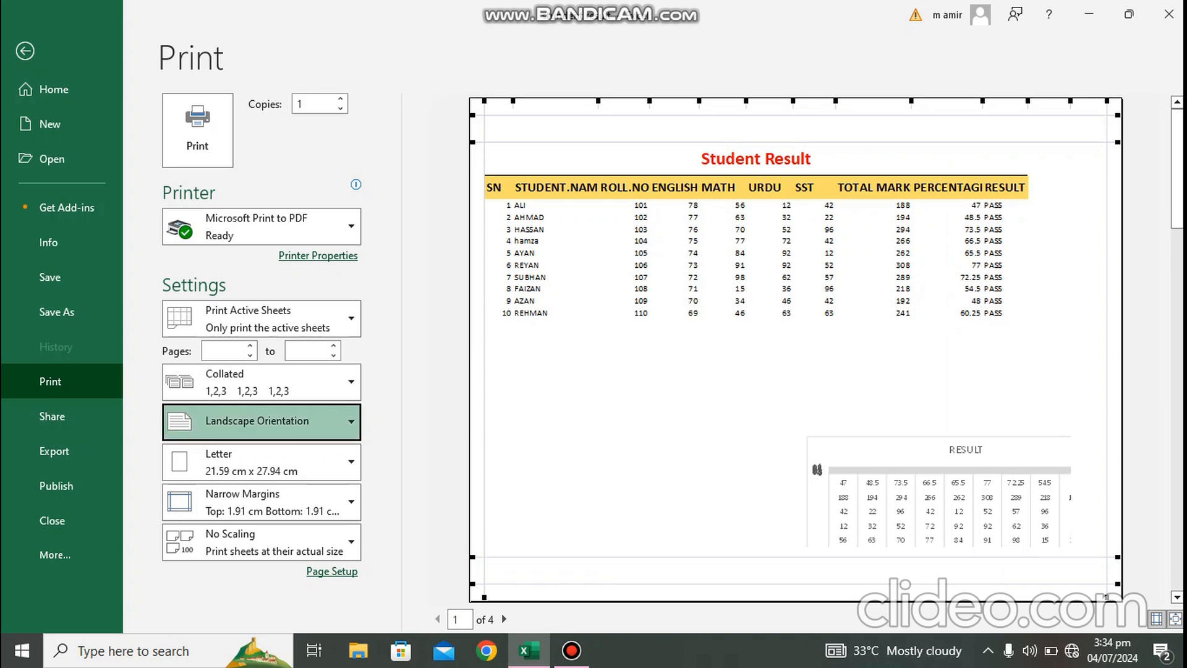
left_click(252, 461)
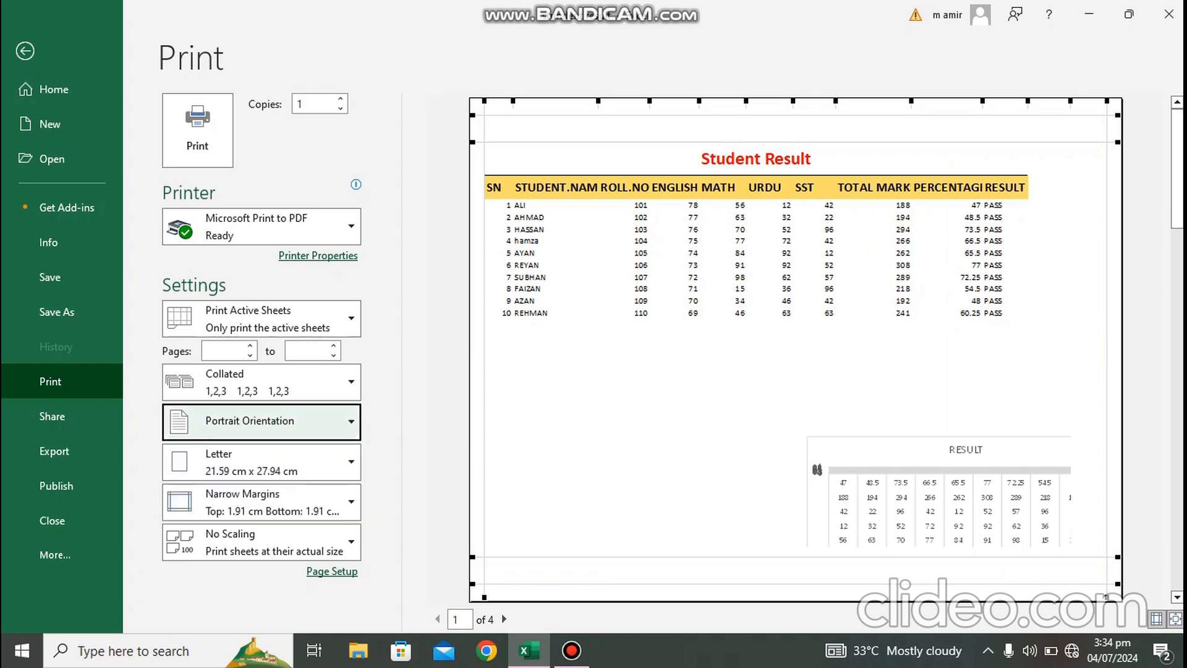
key("Escape")
Step: Change the sheet's page orientation to Landscape
left_click(196, 87)
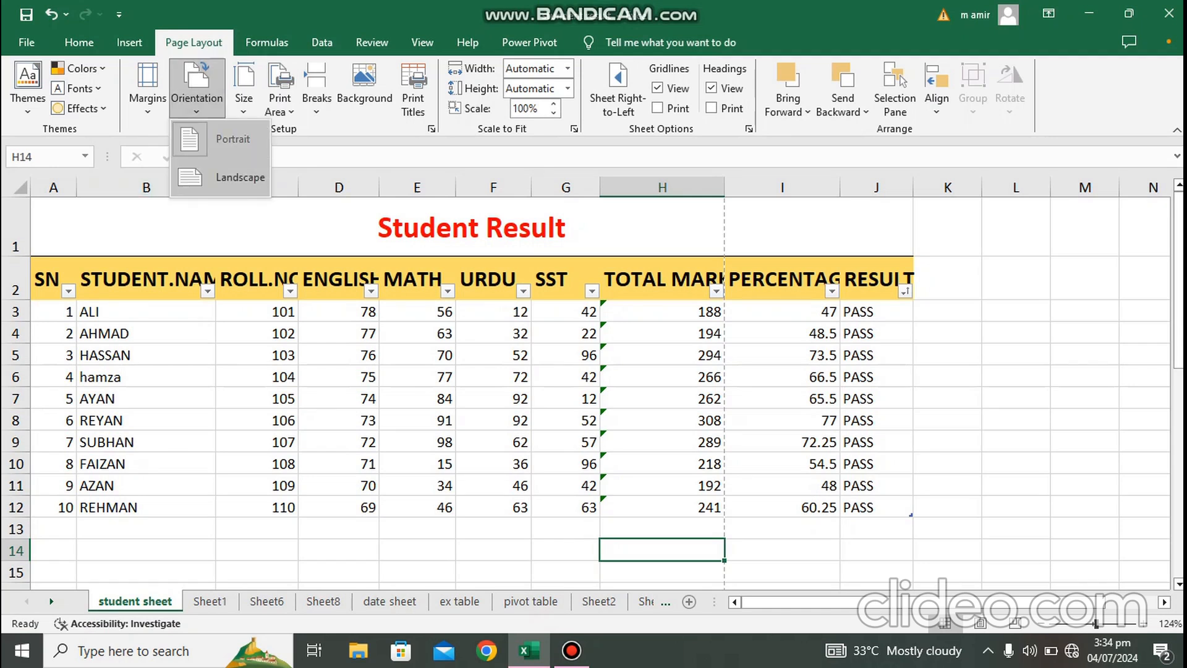
left_click(238, 177)
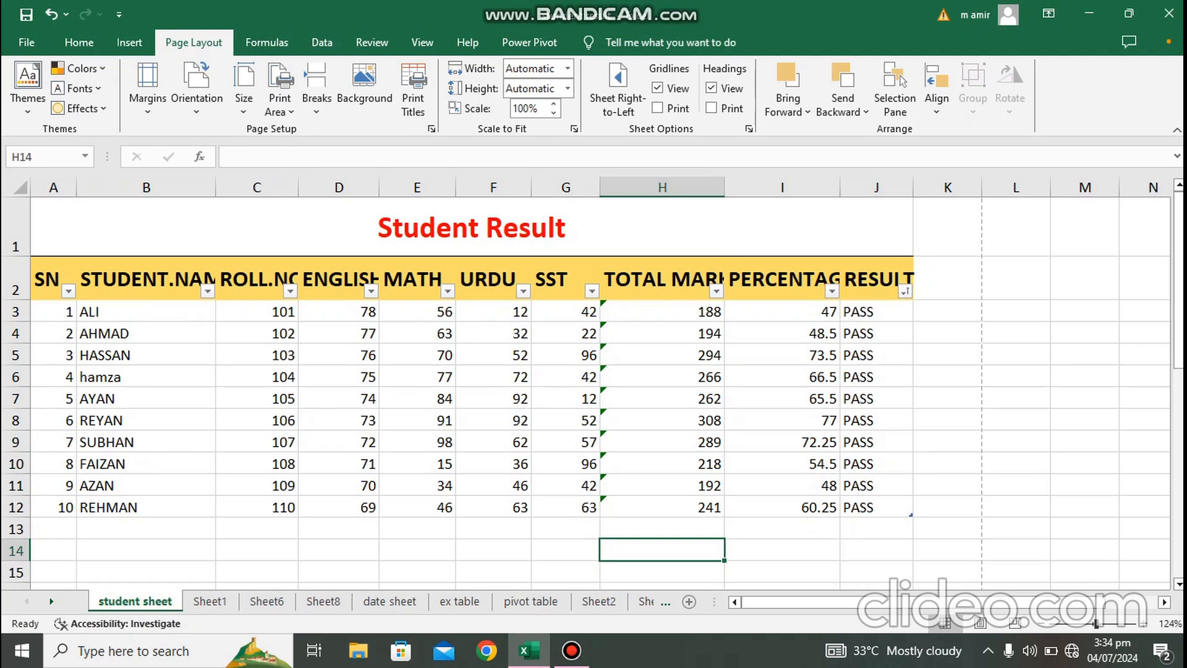
Step: Enter 2000 in cell L2 beside the table and check the print preview
left_click(1016, 278)
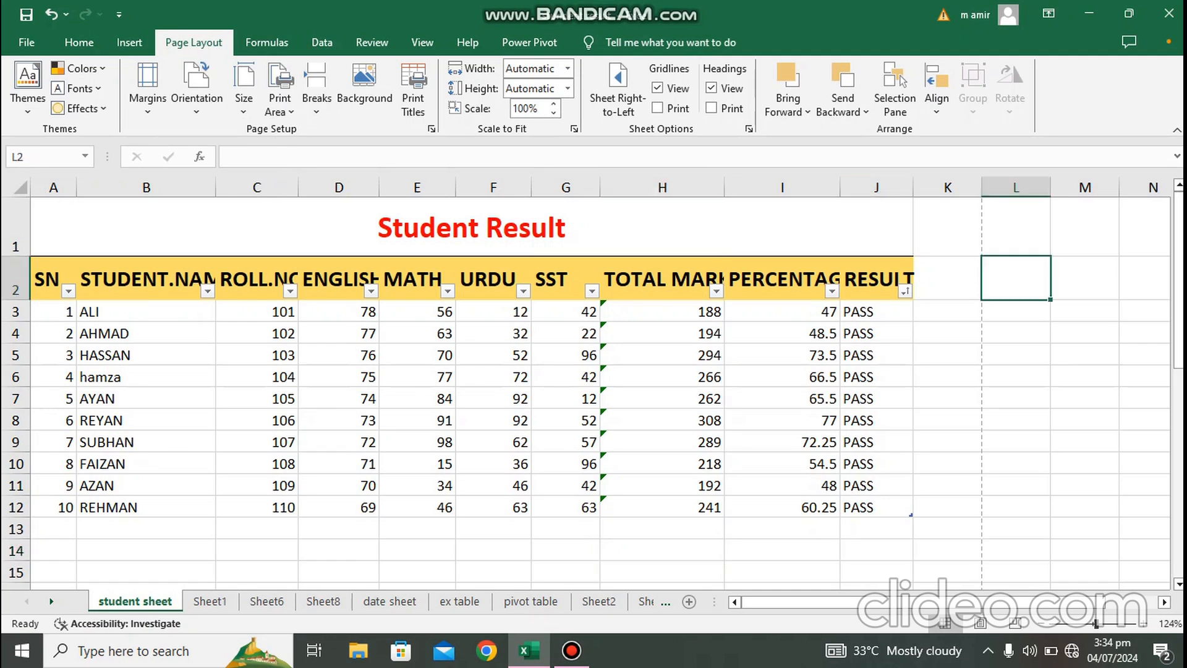
type("2000")
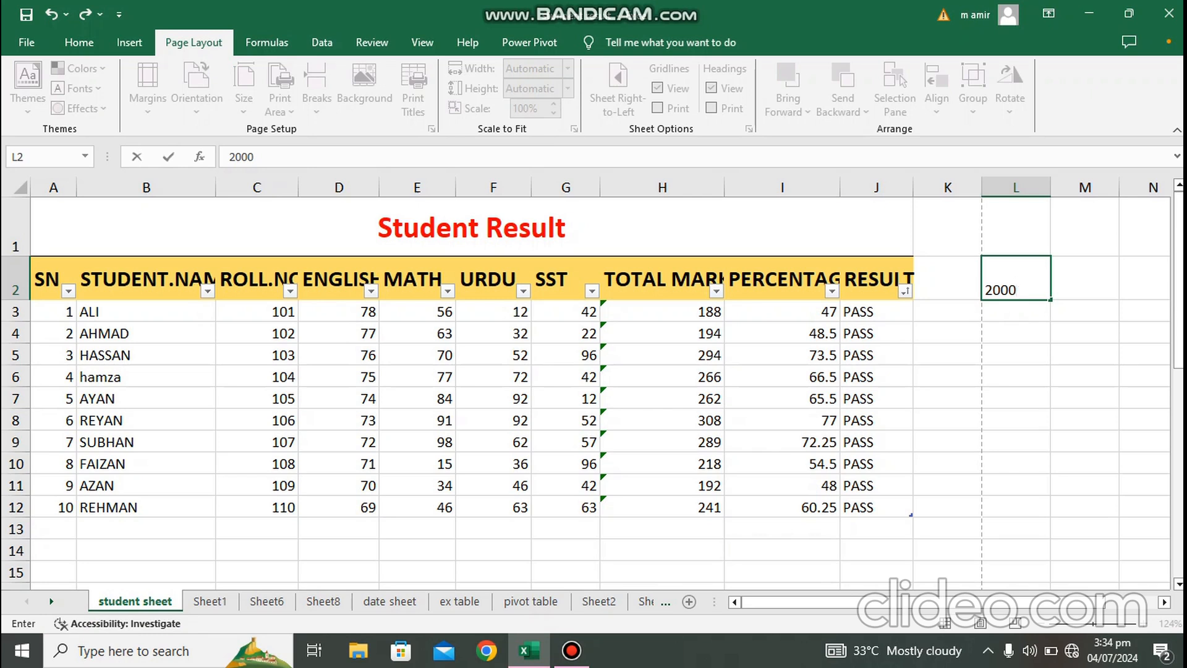
left_click(1016, 354)
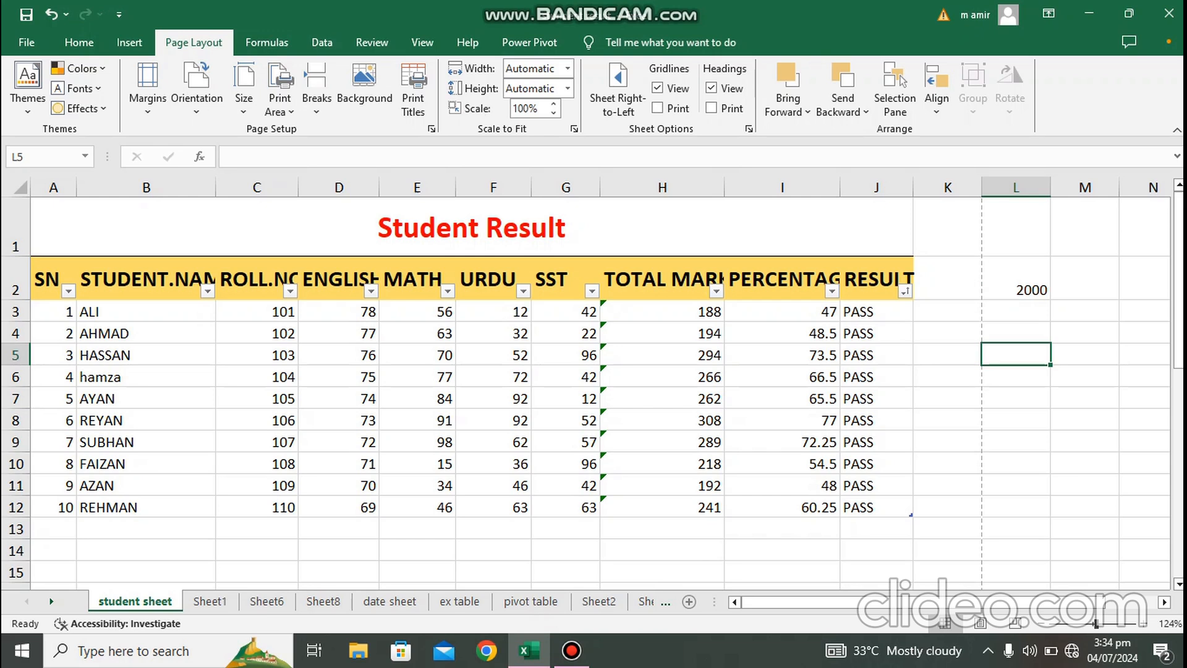
key("ctrl+p")
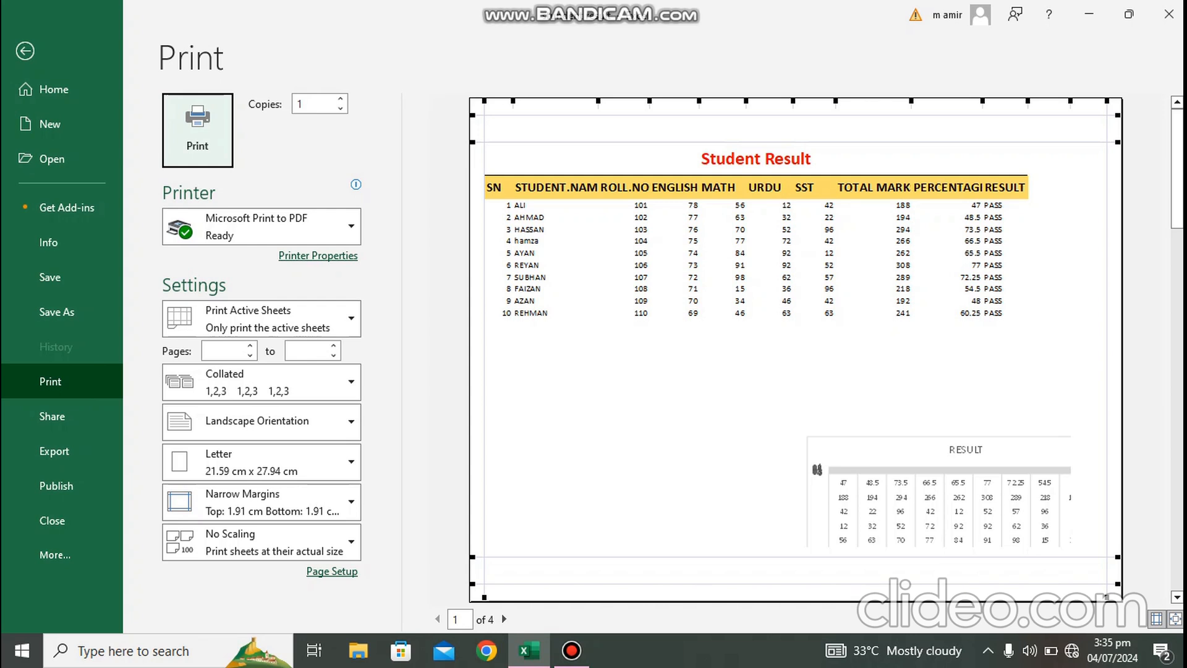
key("Escape")
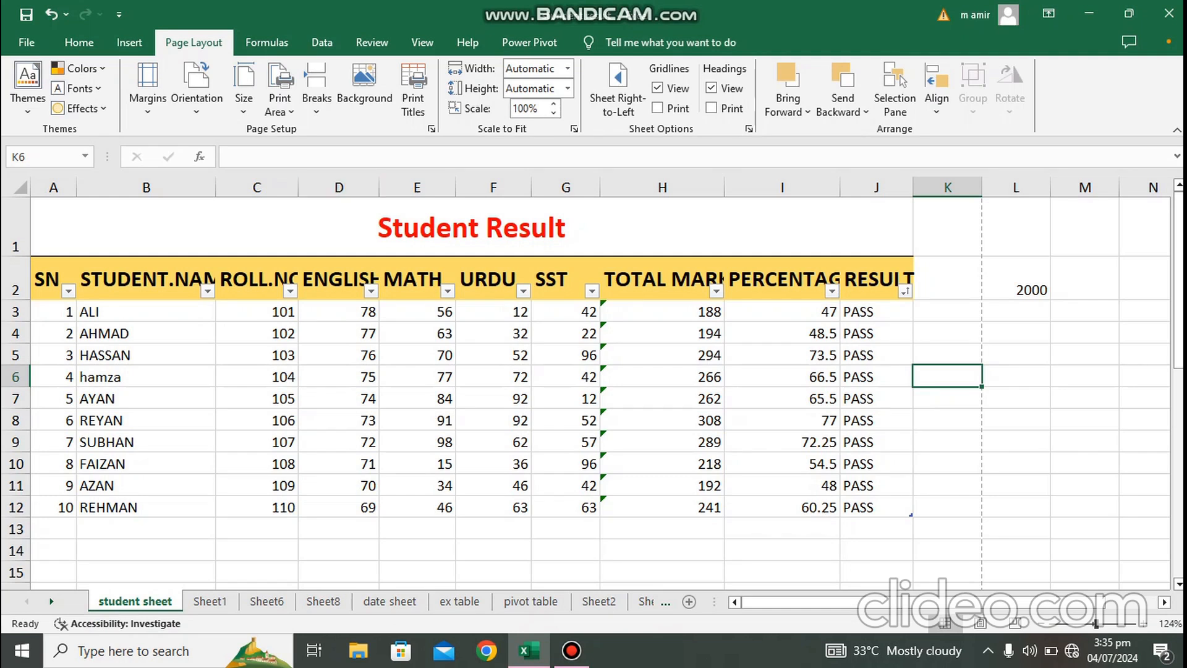
Step: Set the sheet's page orientation back to Portrait
left_click(196, 89)
left_click(221, 177)
left_click(1084, 376)
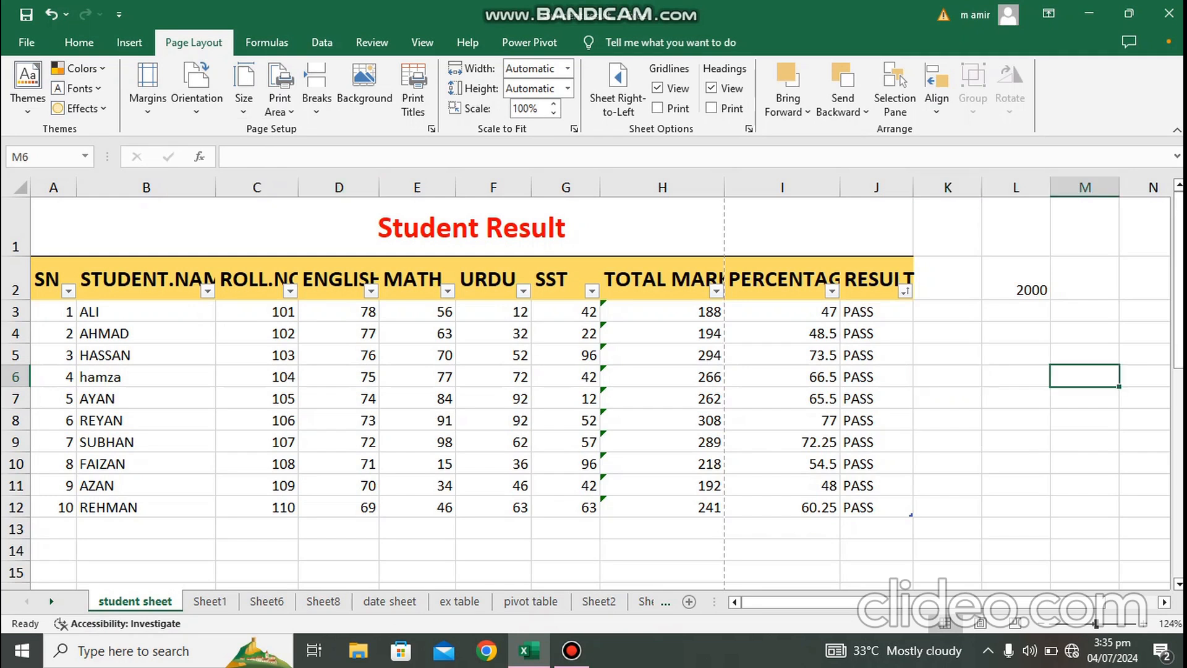
Step: Apply Narrow margins to the sheet and set the paper size to A4
left_click(197, 89)
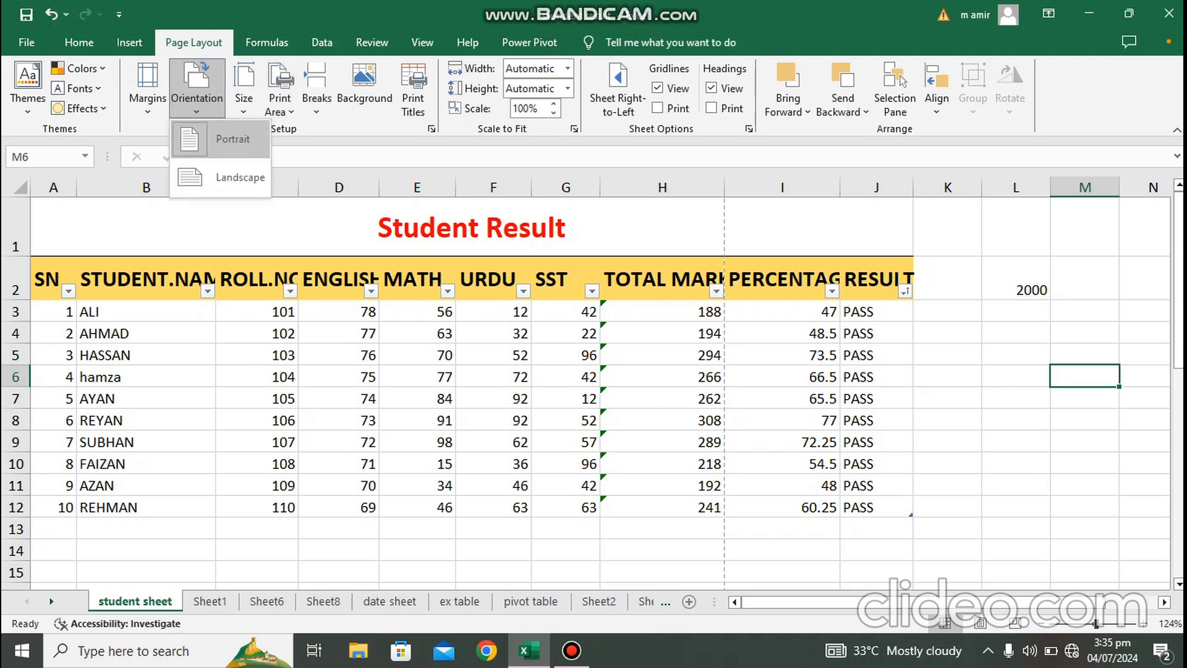
left_click(147, 90)
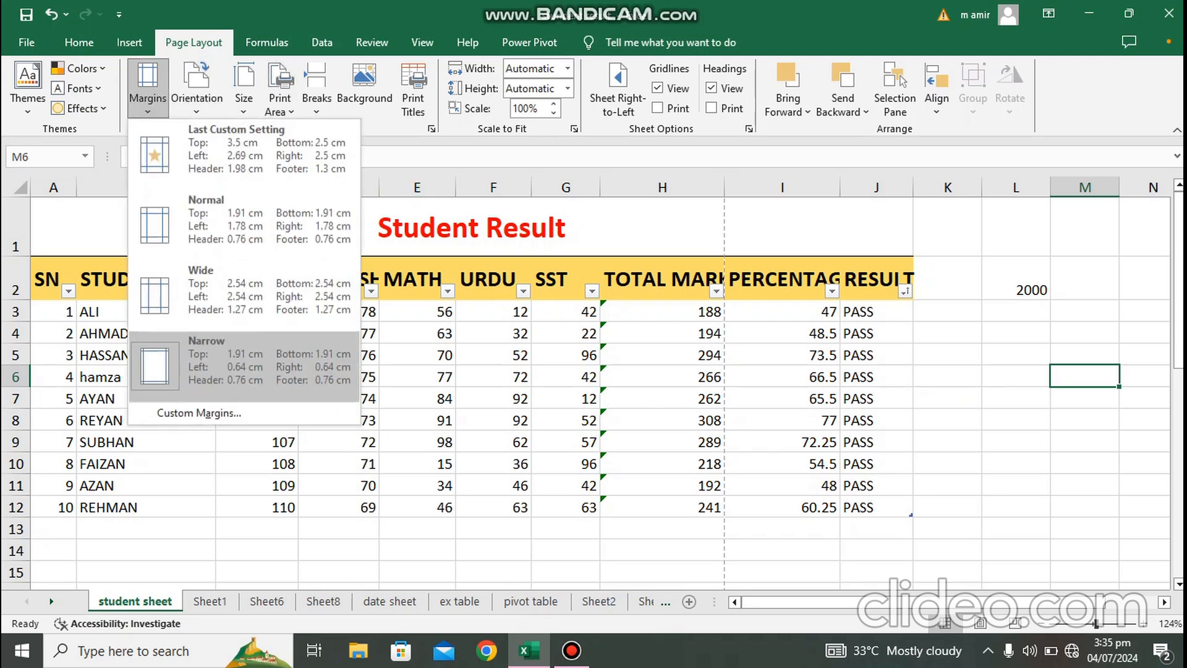
left_click(241, 363)
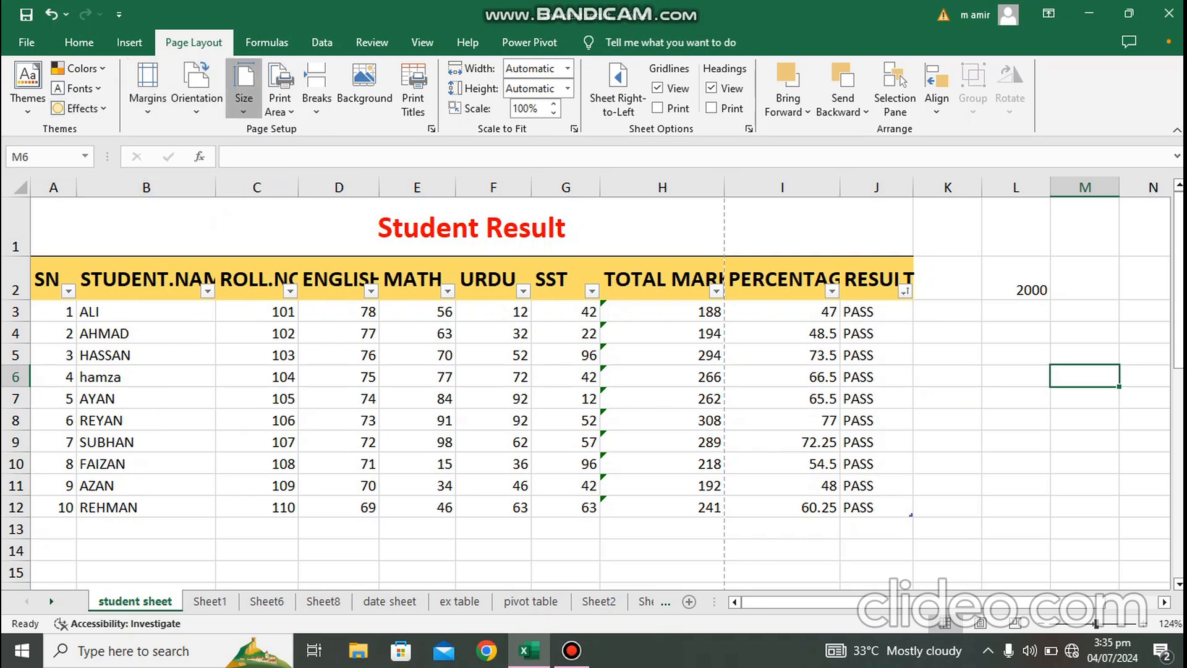
left_click(244, 86)
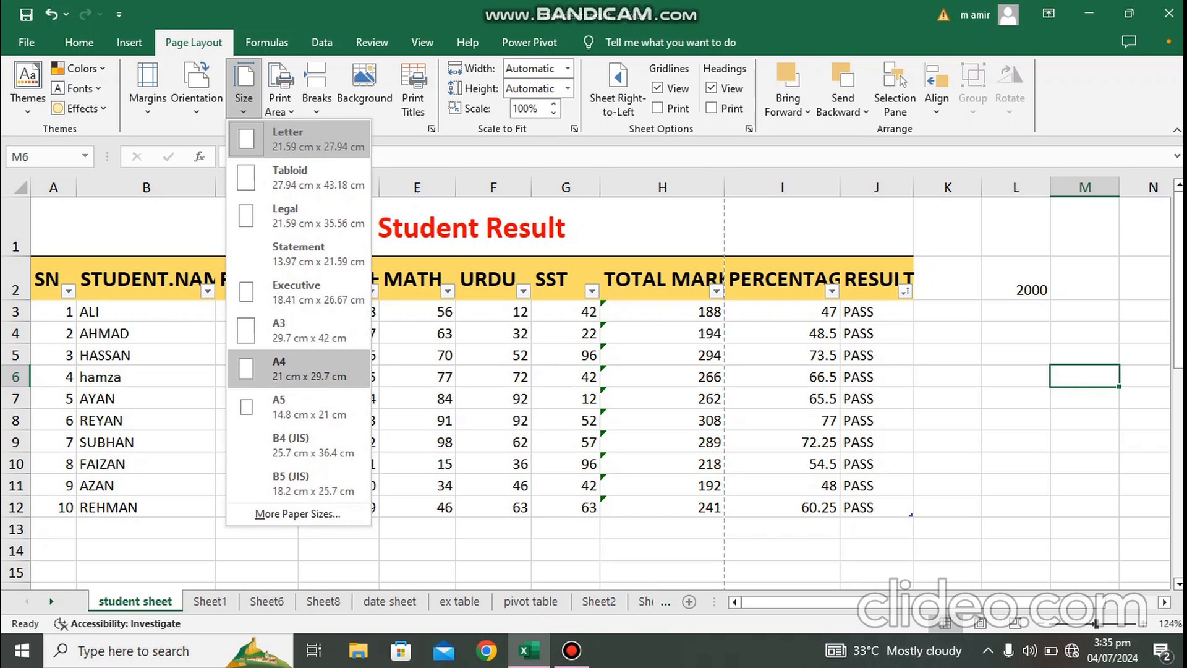
left_click(296, 369)
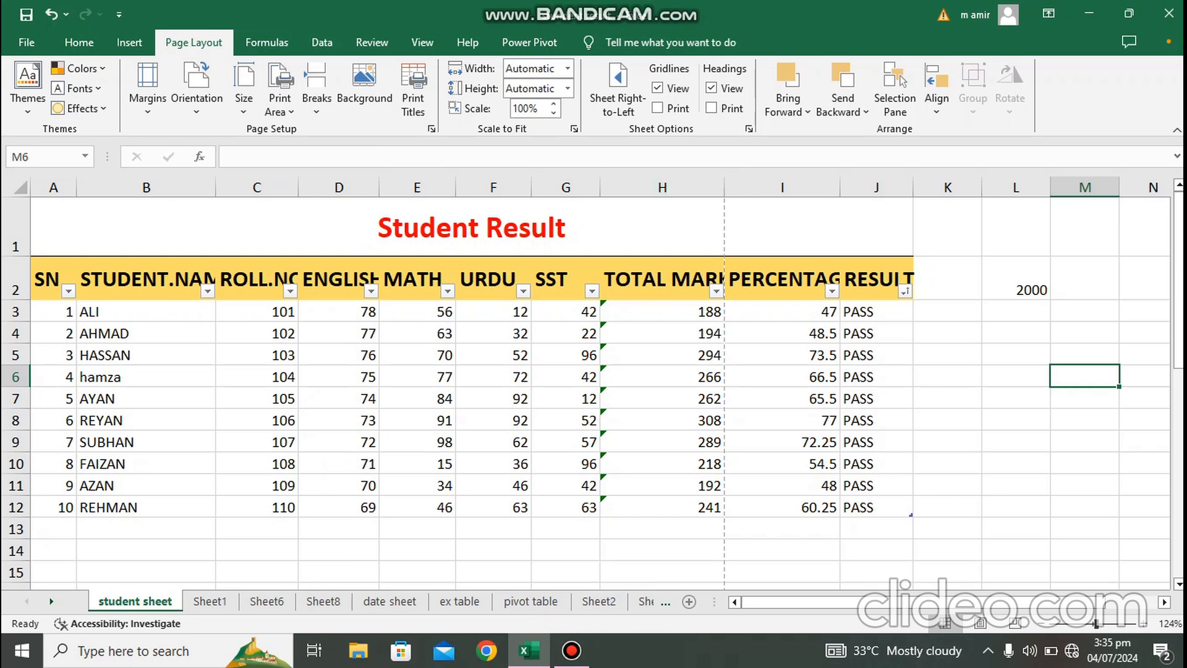
Step: Delete the 2000 entry from cell L2 and check the print preview
double_click(1024, 290)
key("BackSpace")
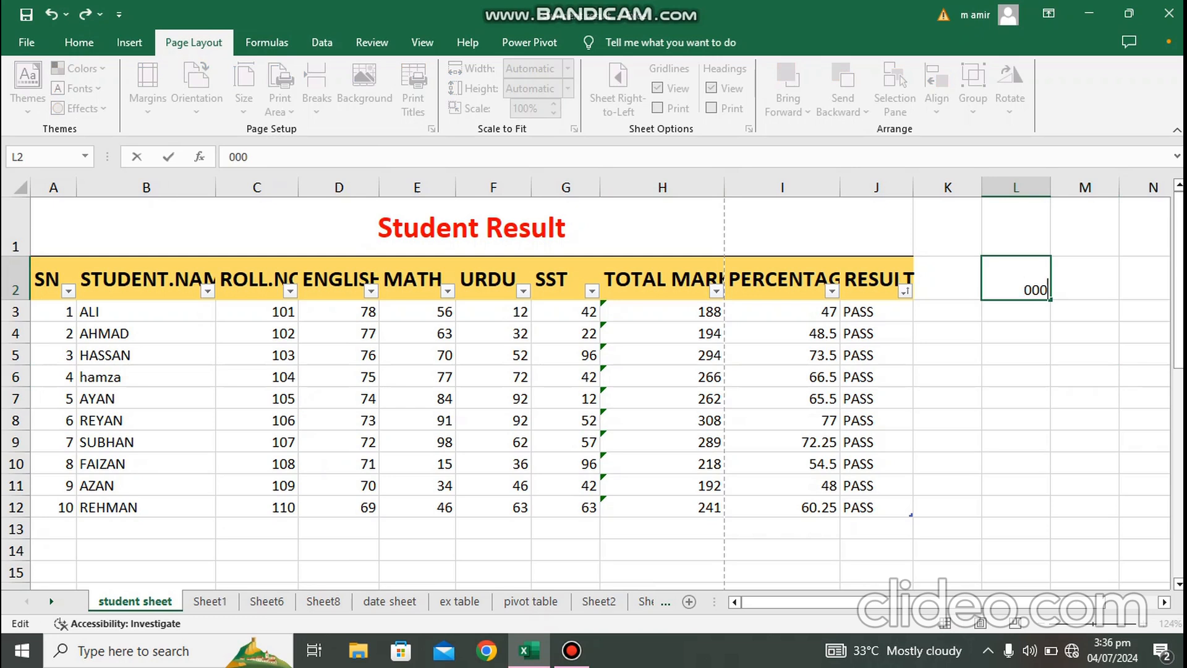
key("BackSpace")
key("BackSpace")
key("BackSpace")
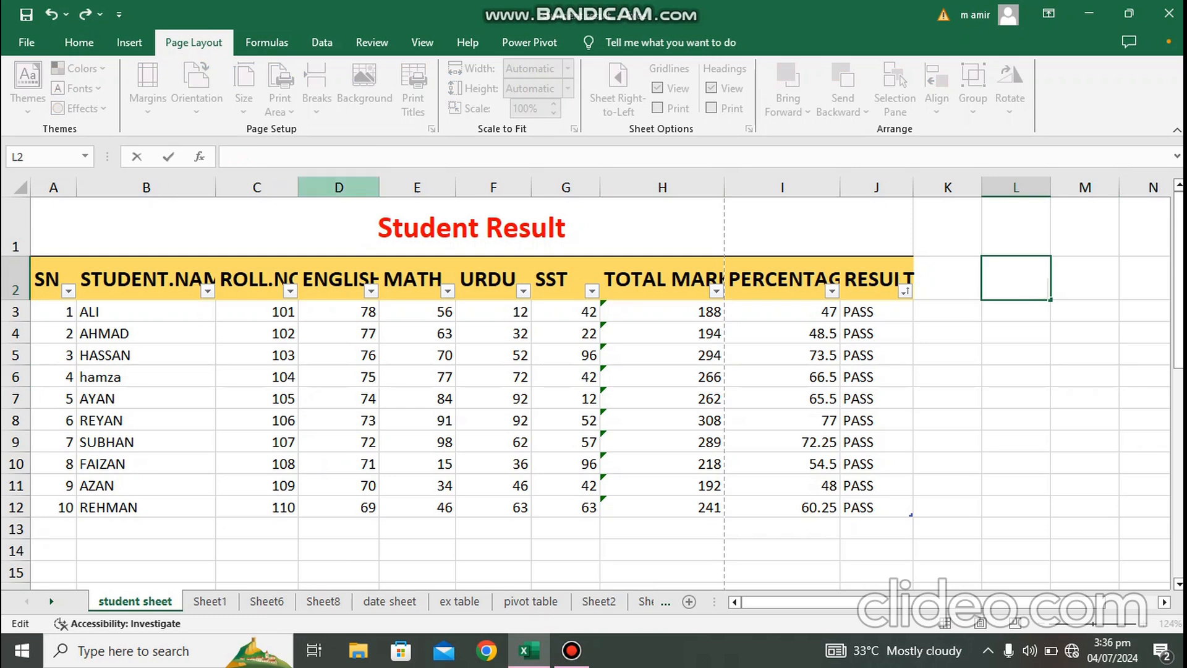
left_click(339, 355)
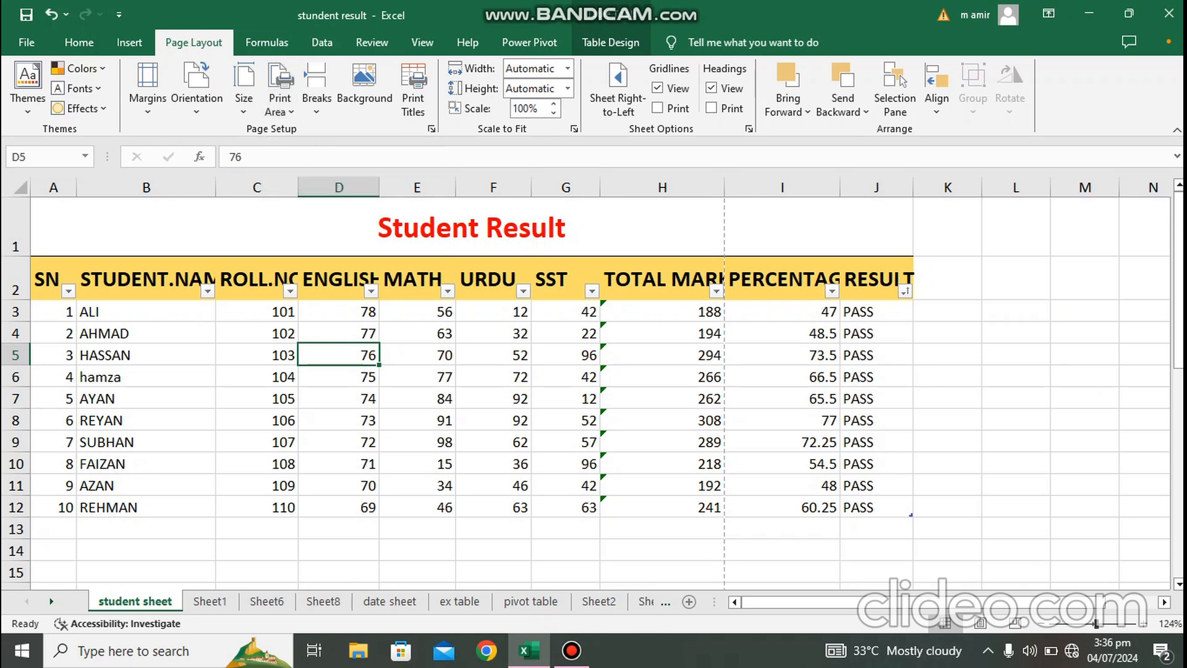
key("ctrl+p")
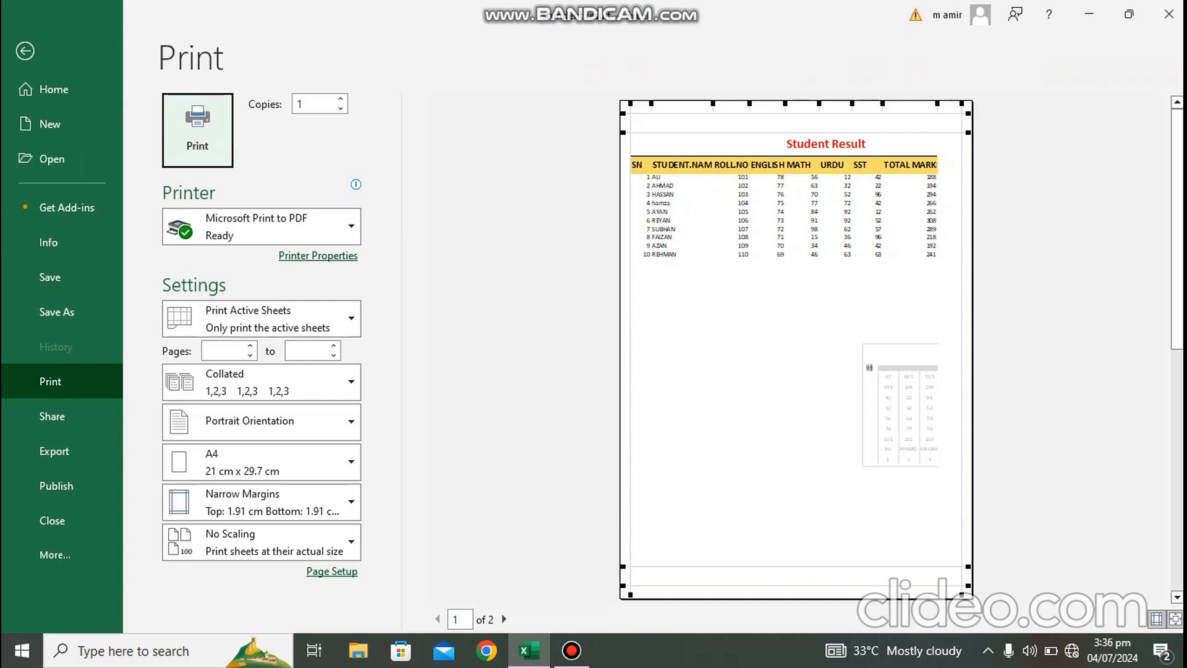
key("Escape")
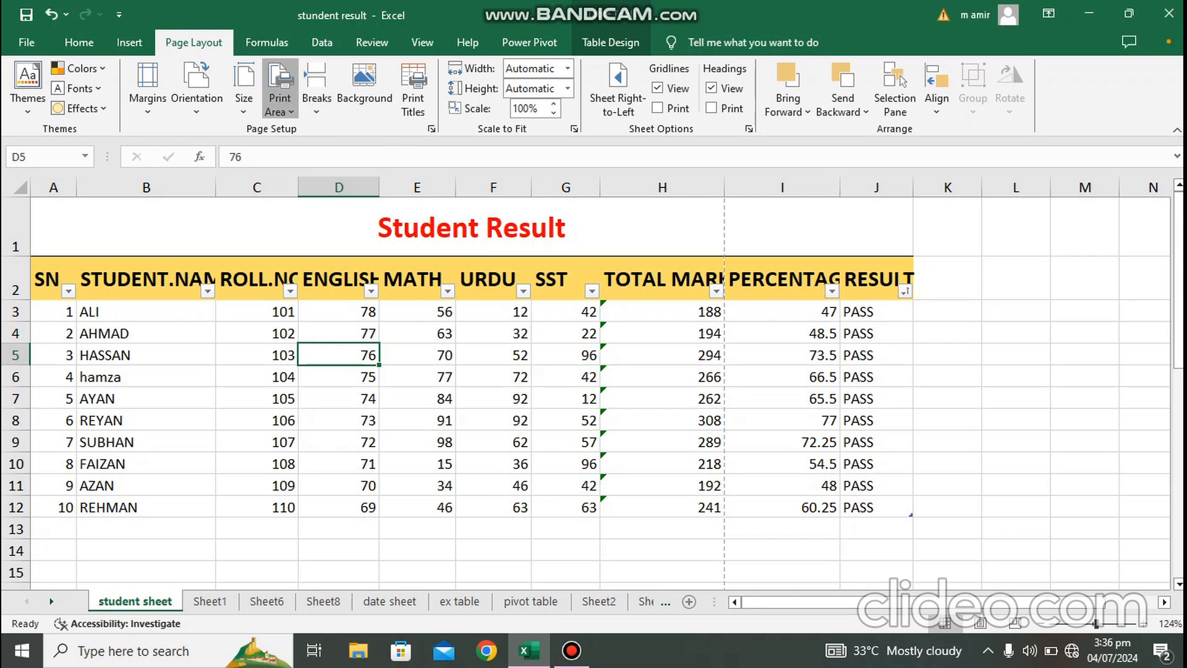
Step: Select the range A2:J7, set it as the print area, and preview the printed page
left_click(279, 87)
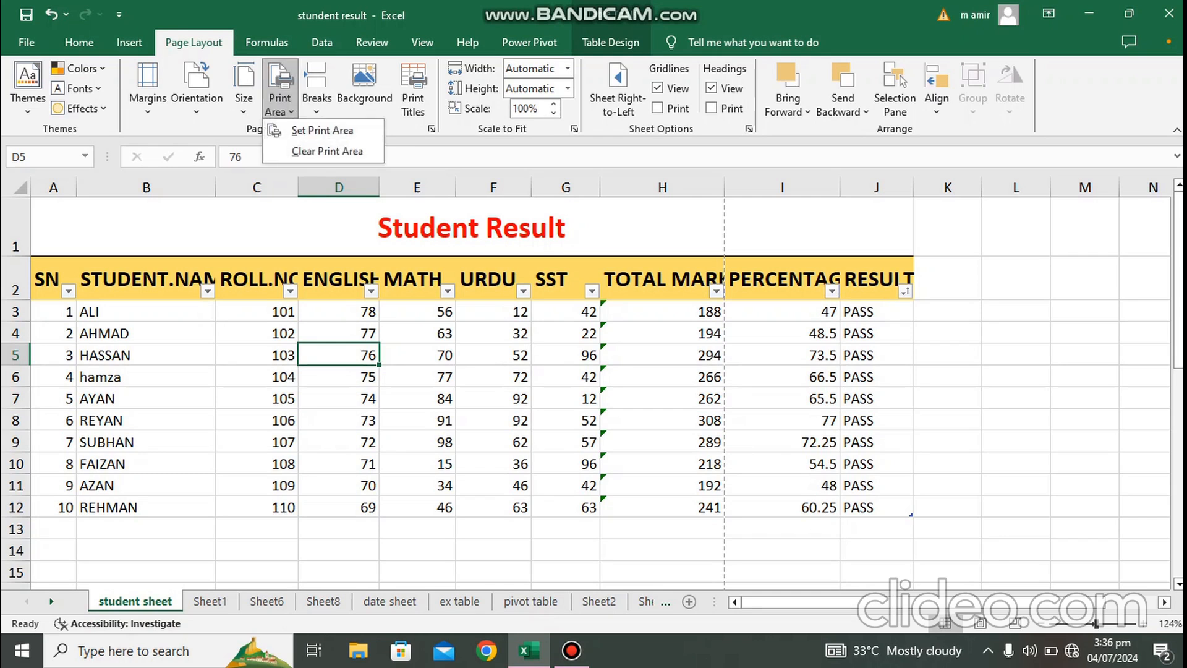
key("Escape")
mouse_move(50, 279)
left_mouse_down()
mouse_move(416, 377)
mouse_move(662, 377)
mouse_move(782, 399)
left_mouse_up()
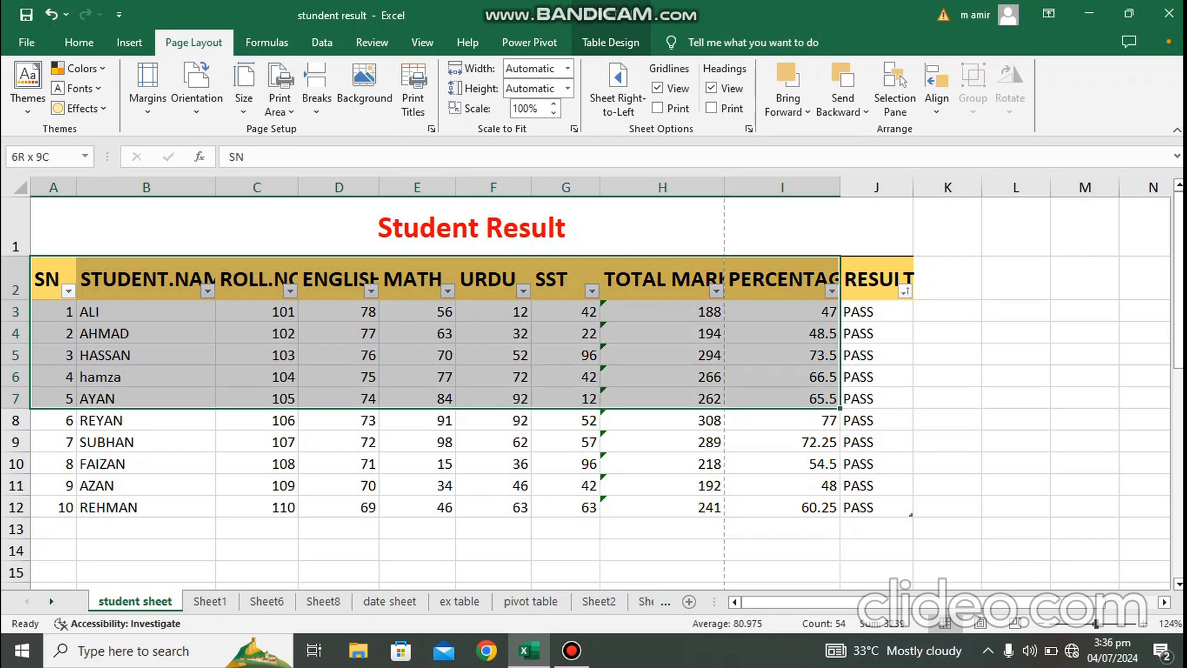
left_click_drag(782, 398, 876, 398)
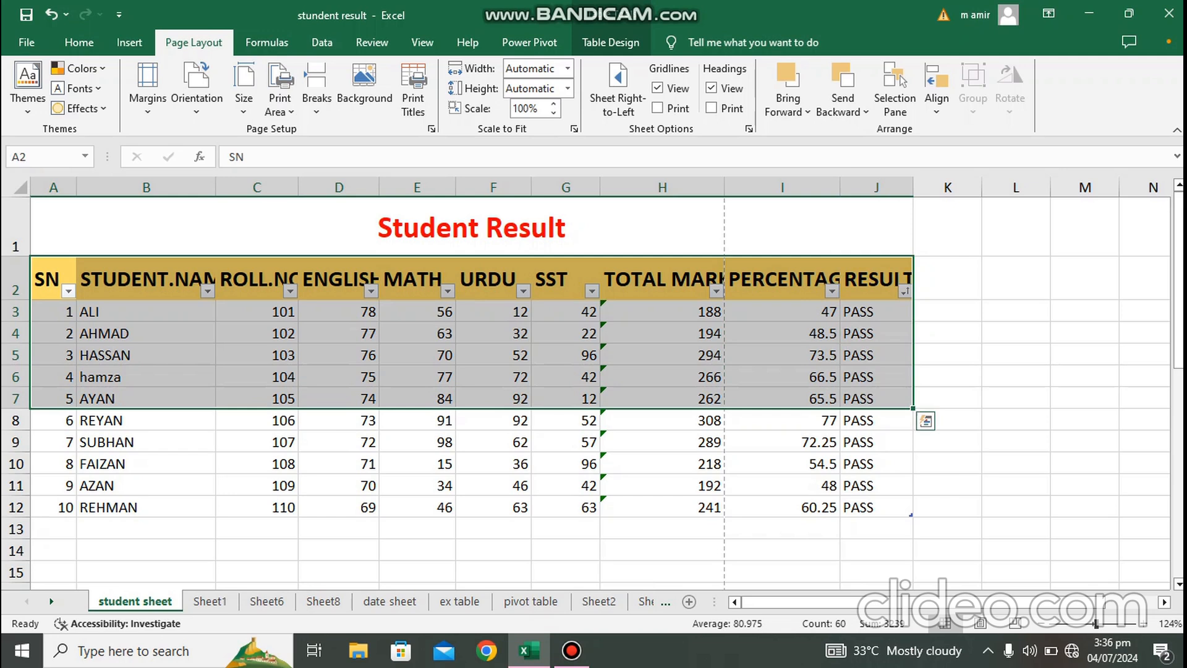
left_click(280, 104)
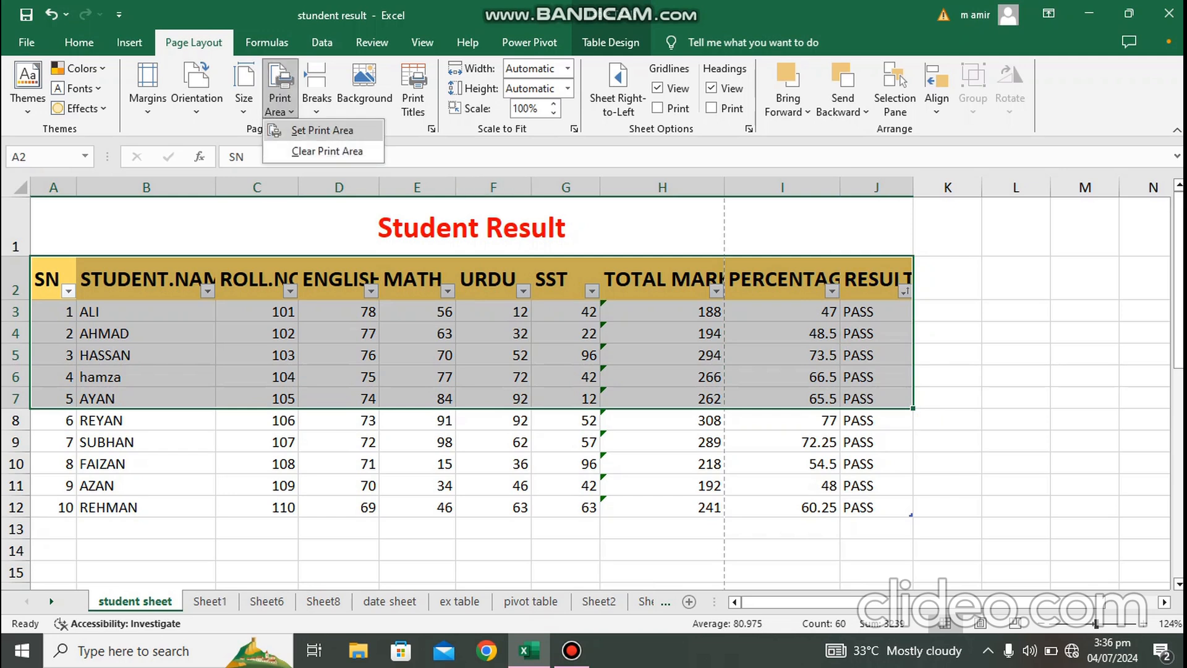
left_click(322, 130)
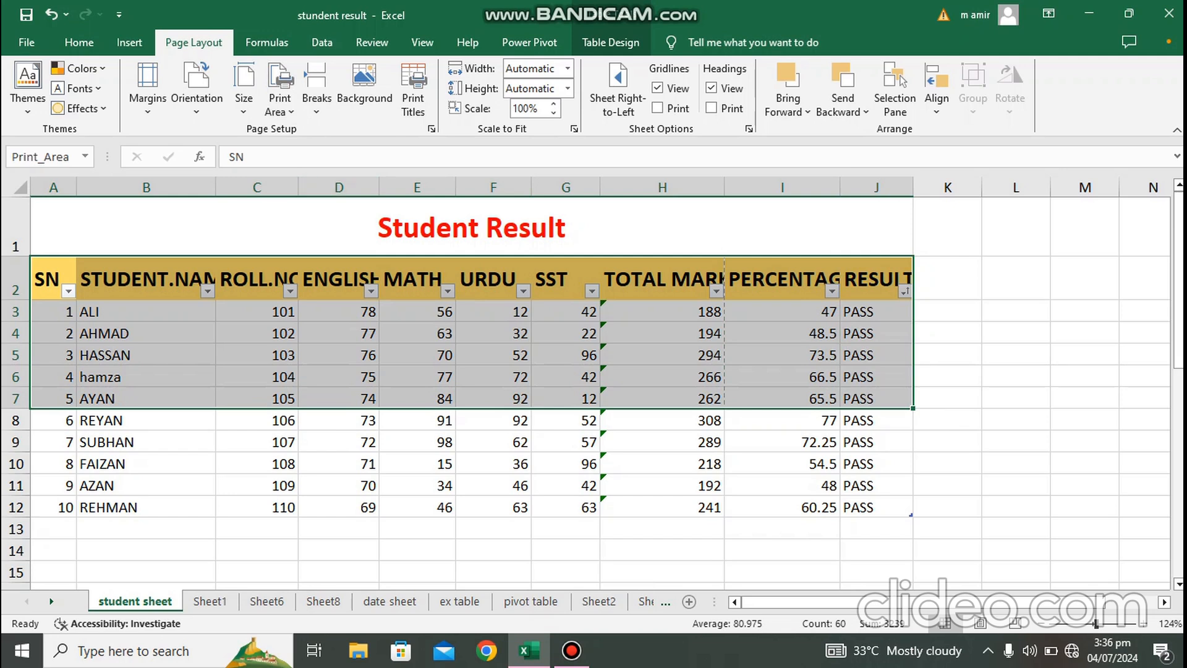
key("ctrl+p")
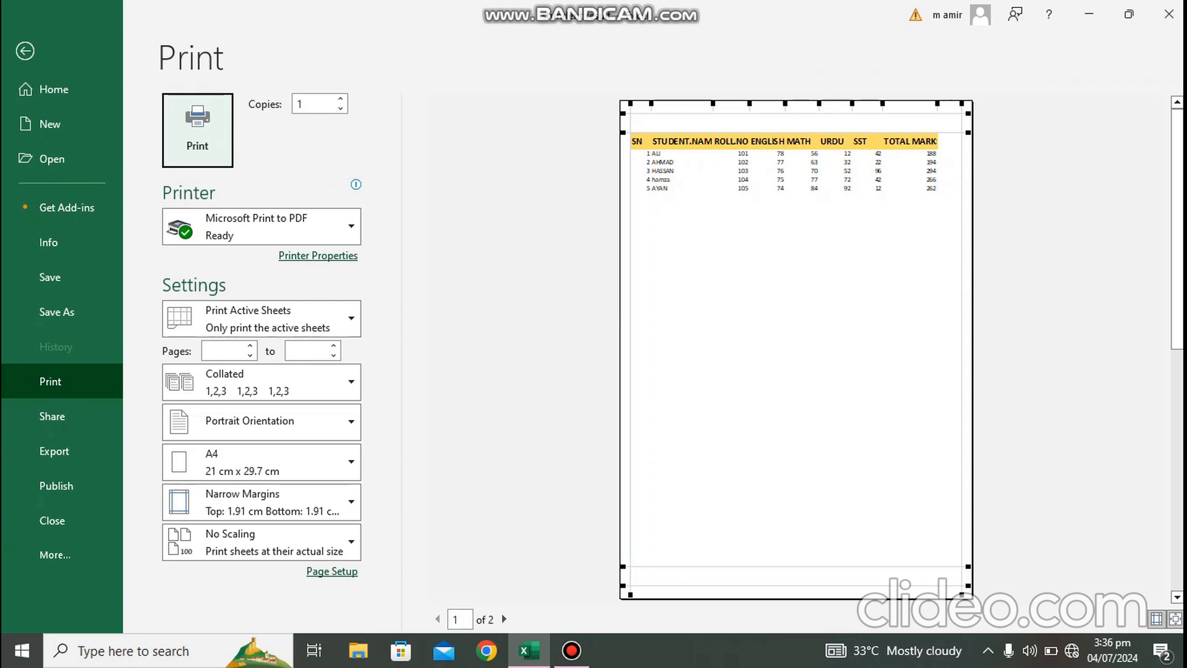
key("Escape")
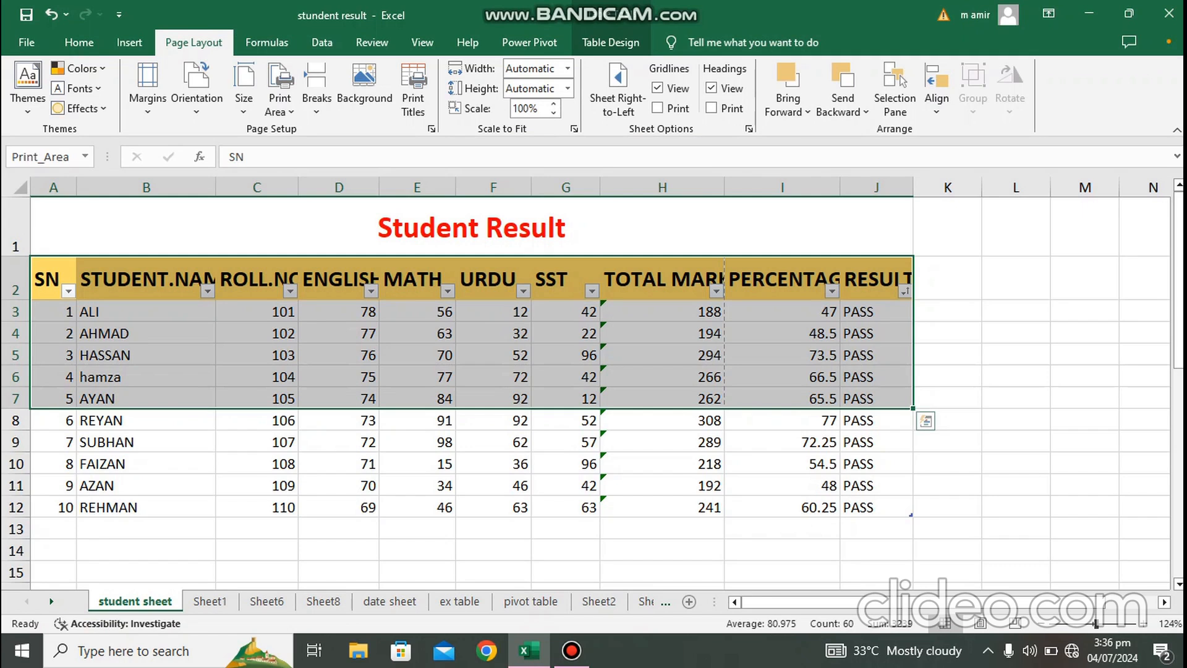
Step: Clear the sheet's print area and preview the printed page
left_click(1016, 398)
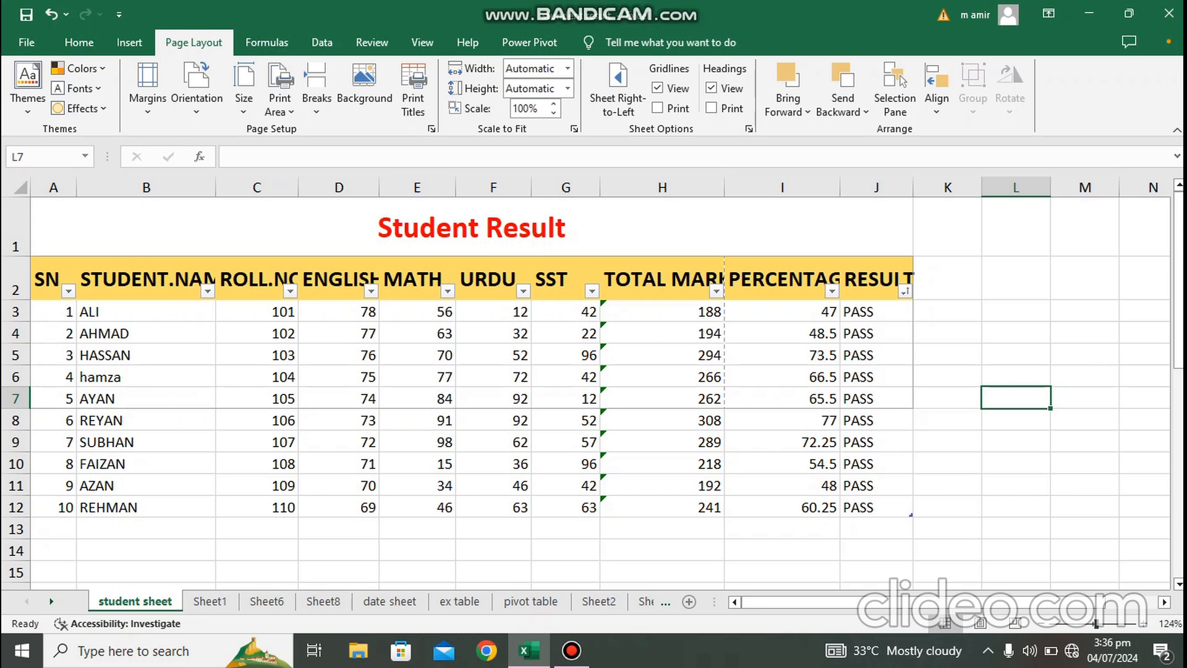
left_click(947, 397)
left_click(1016, 355)
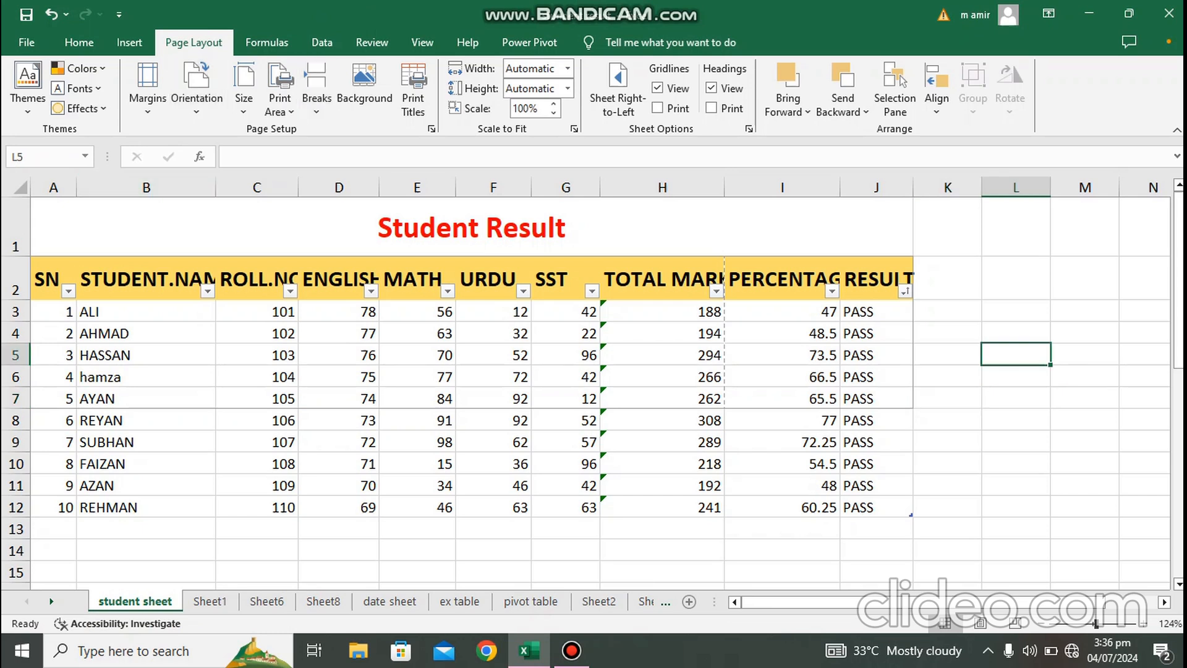
left_click(279, 105)
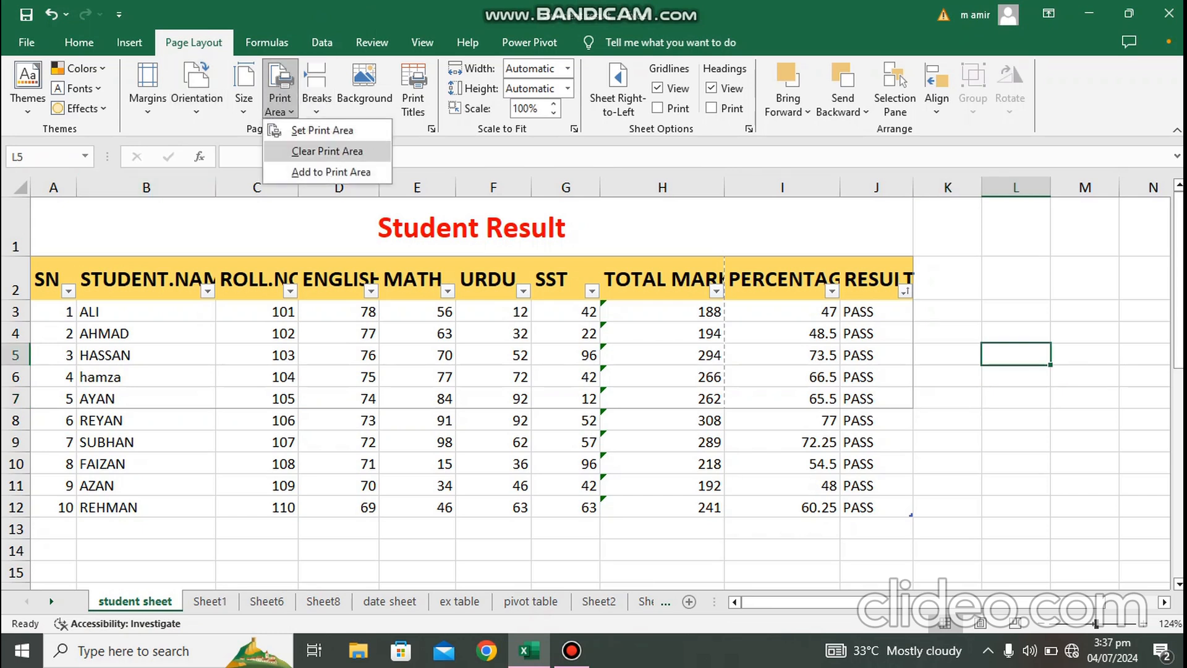
left_click(327, 151)
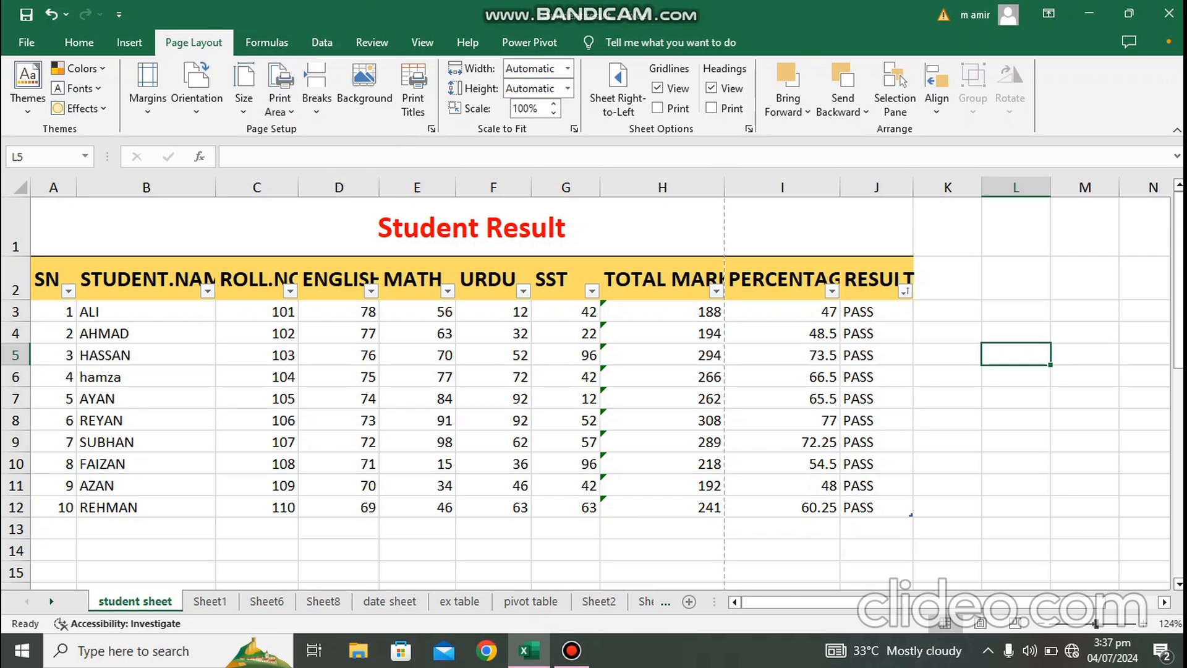
left_click(947, 397)
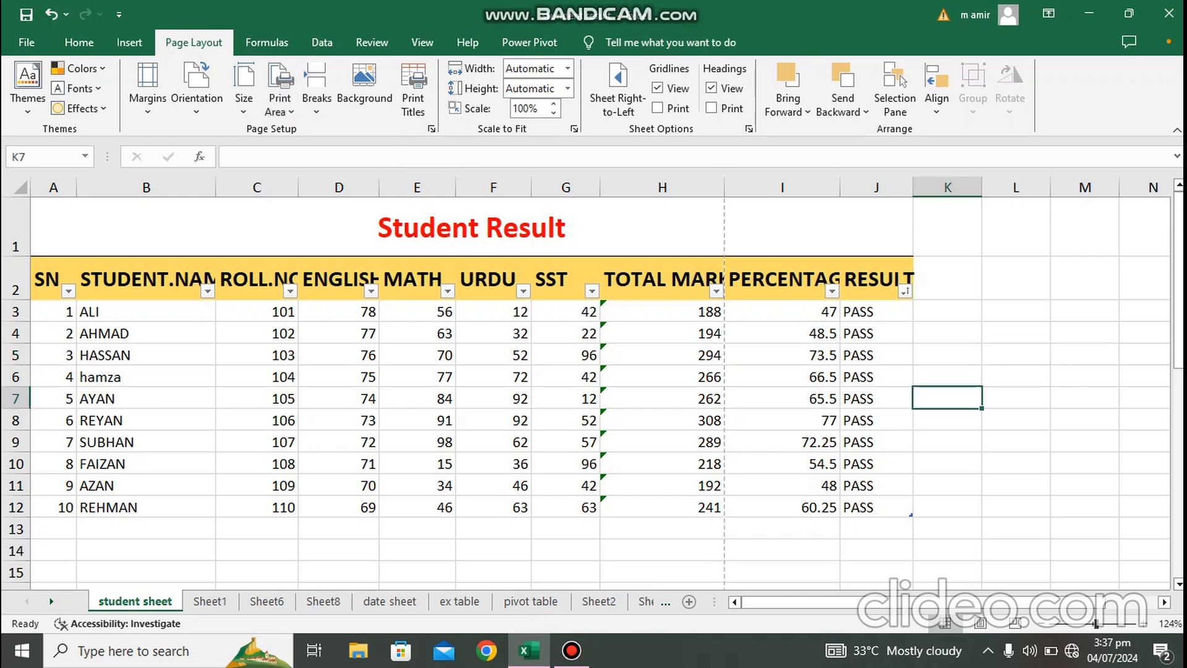
key("ctrl+p")
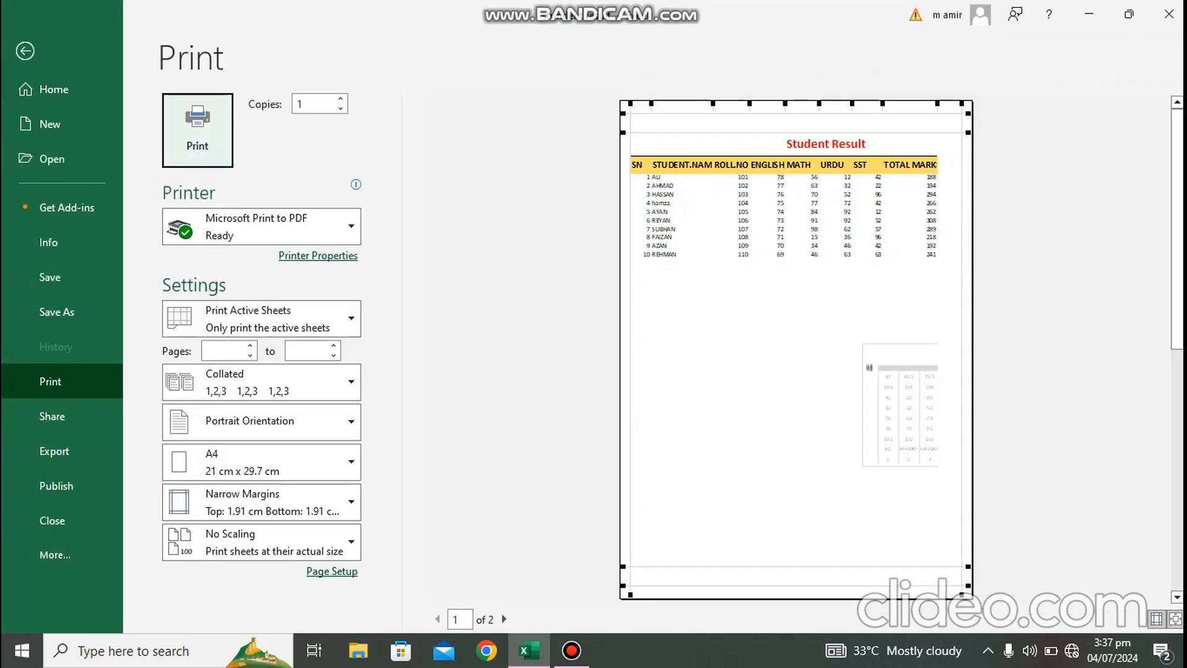
key("Escape")
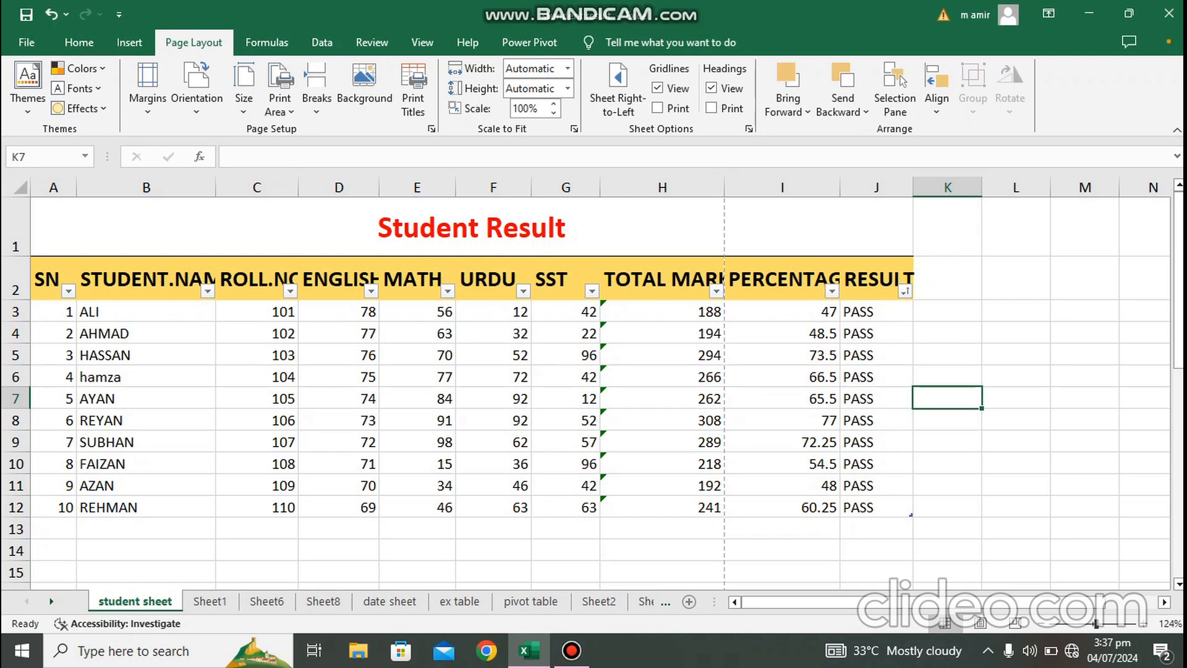
Step: Insert a page break at cell B6 and preview the resulting printed pages
left_click(146, 377)
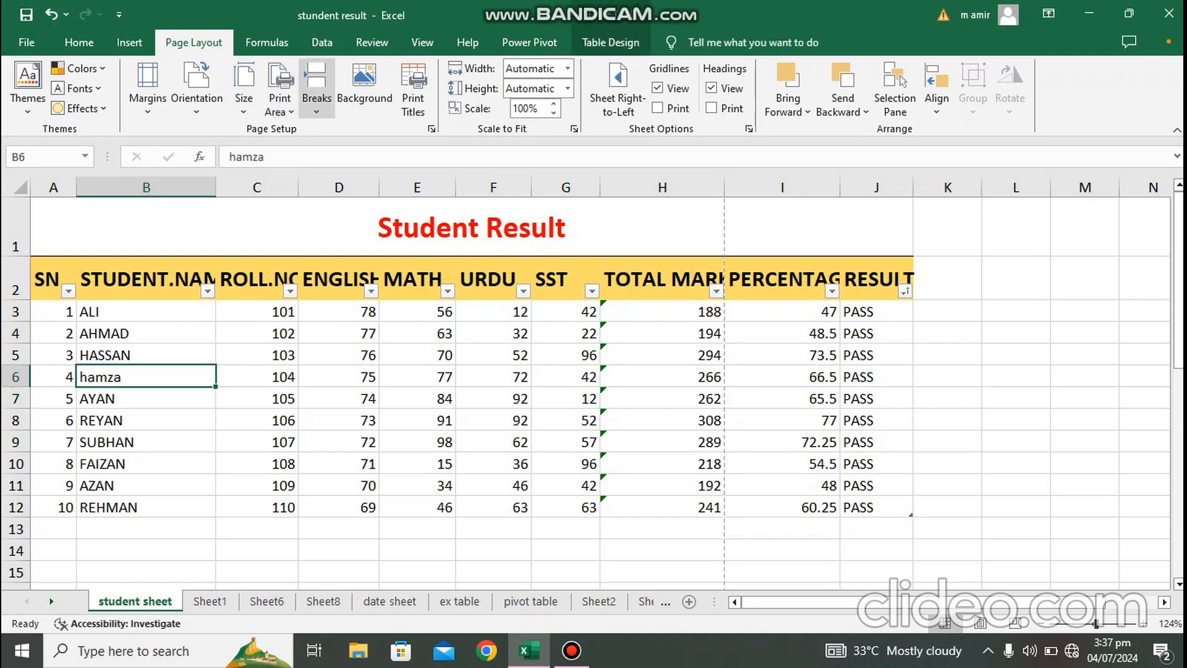
left_click(317, 93)
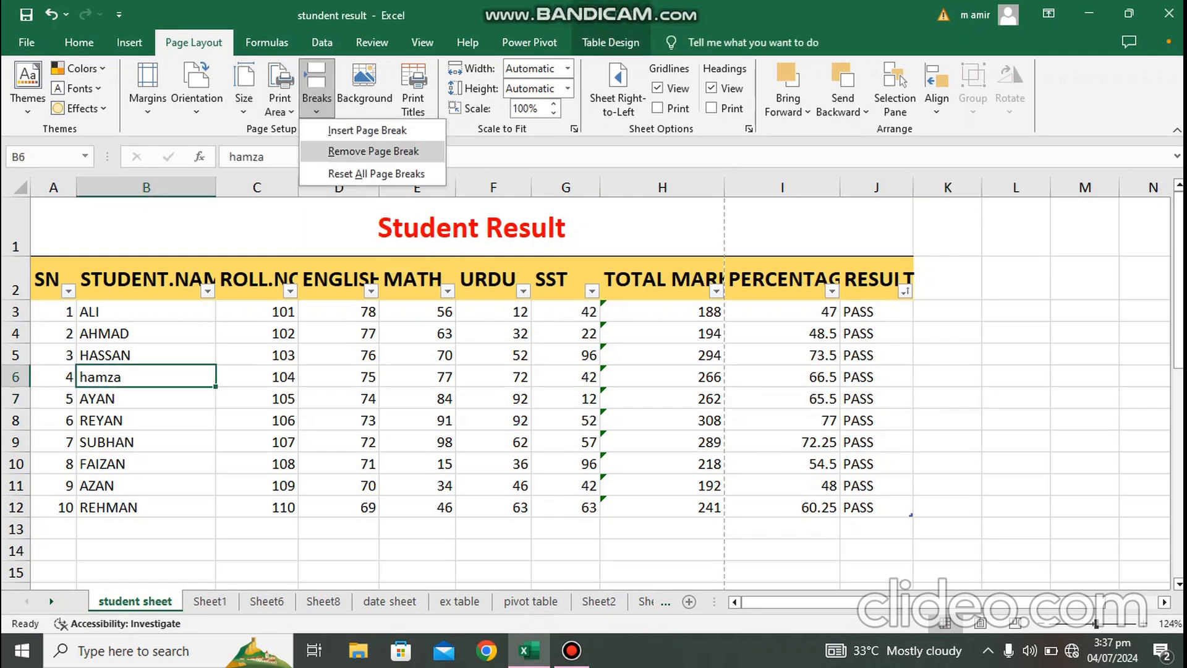
left_click(366, 130)
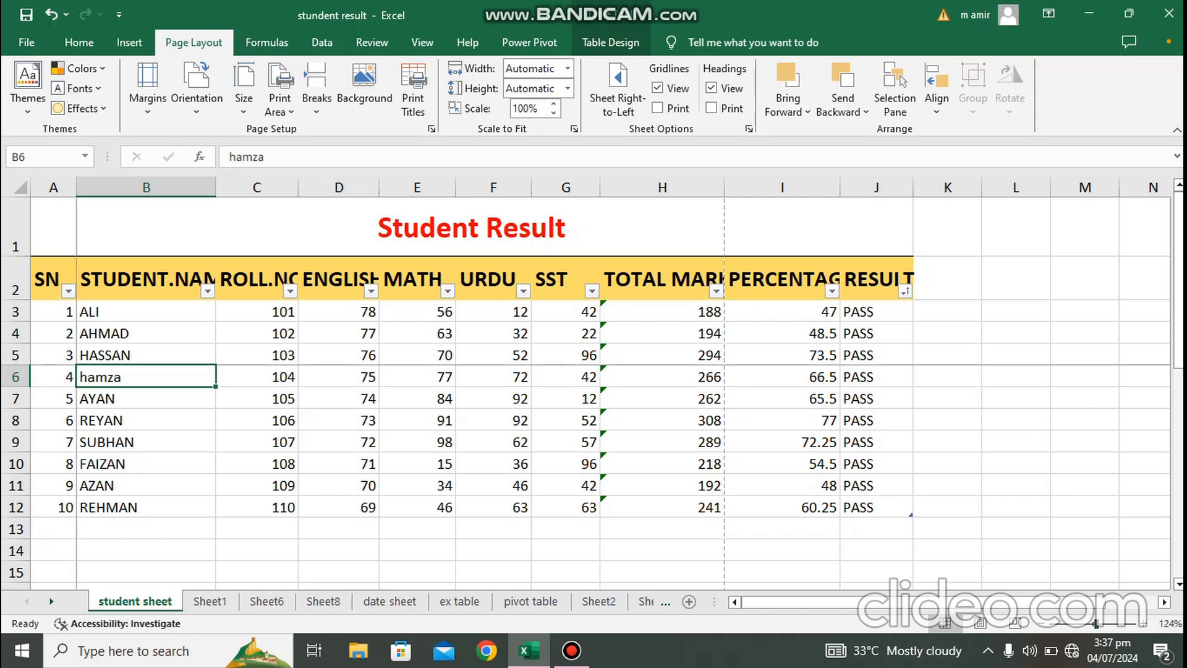
left_click_drag(1096, 623, 1111, 624)
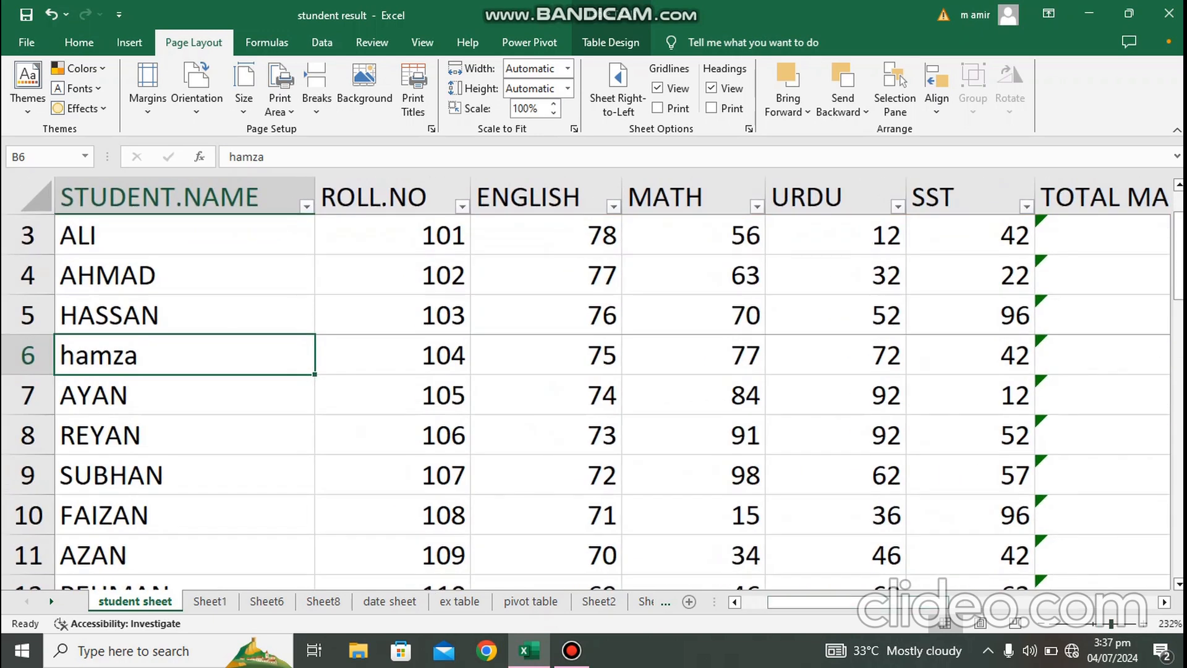
scroll(594, 383, "right", 3)
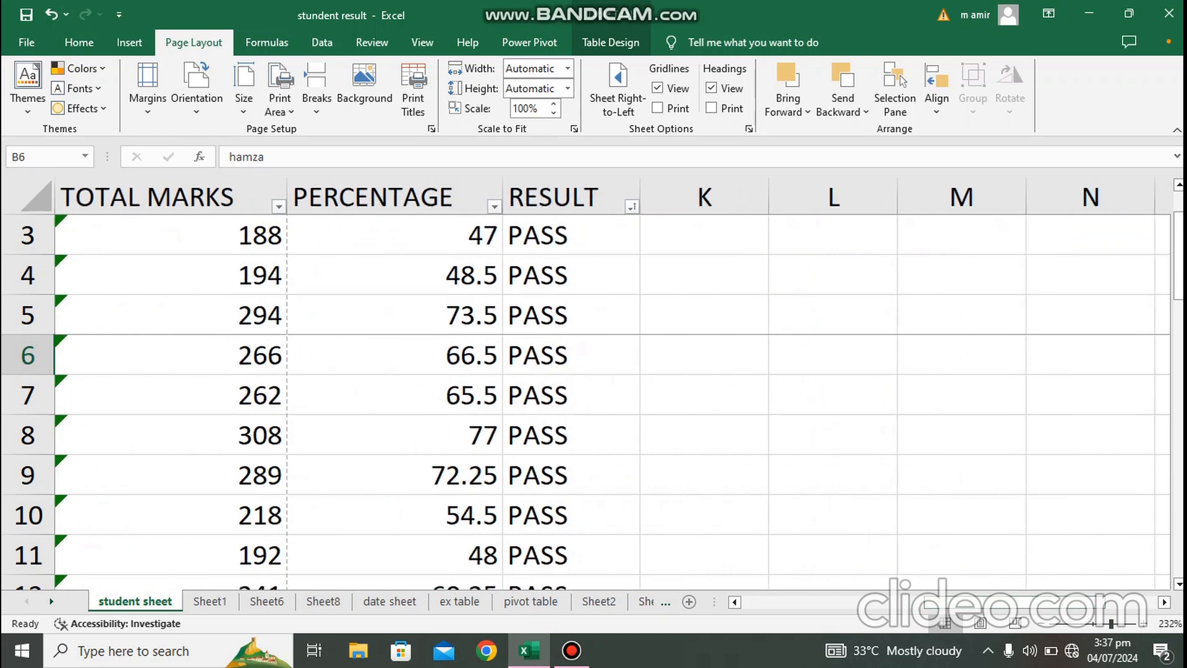
scroll(594, 383, "down", 5)
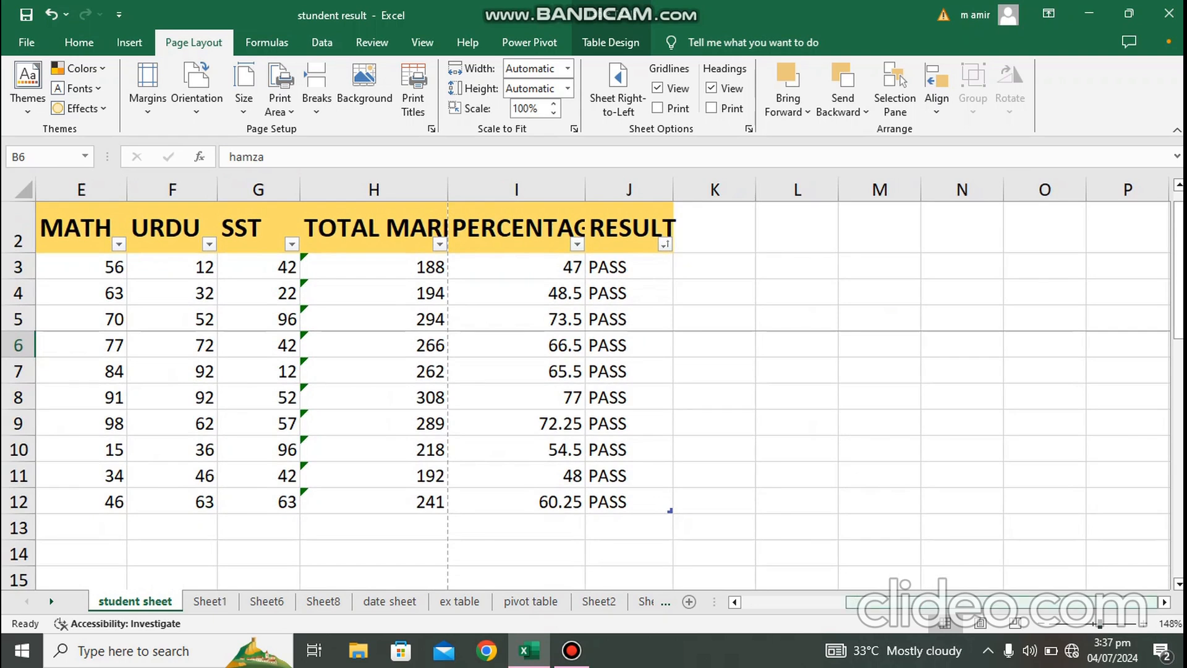
scroll(594, 384, "left", 3)
key("ctrl+p")
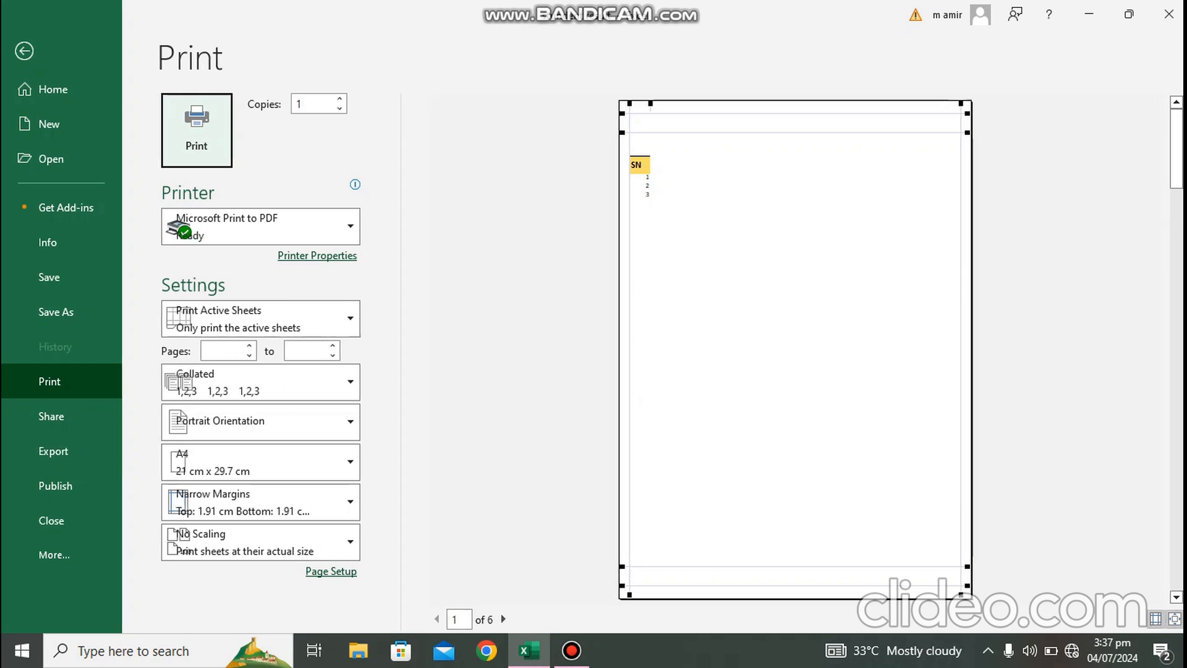
key("Escape")
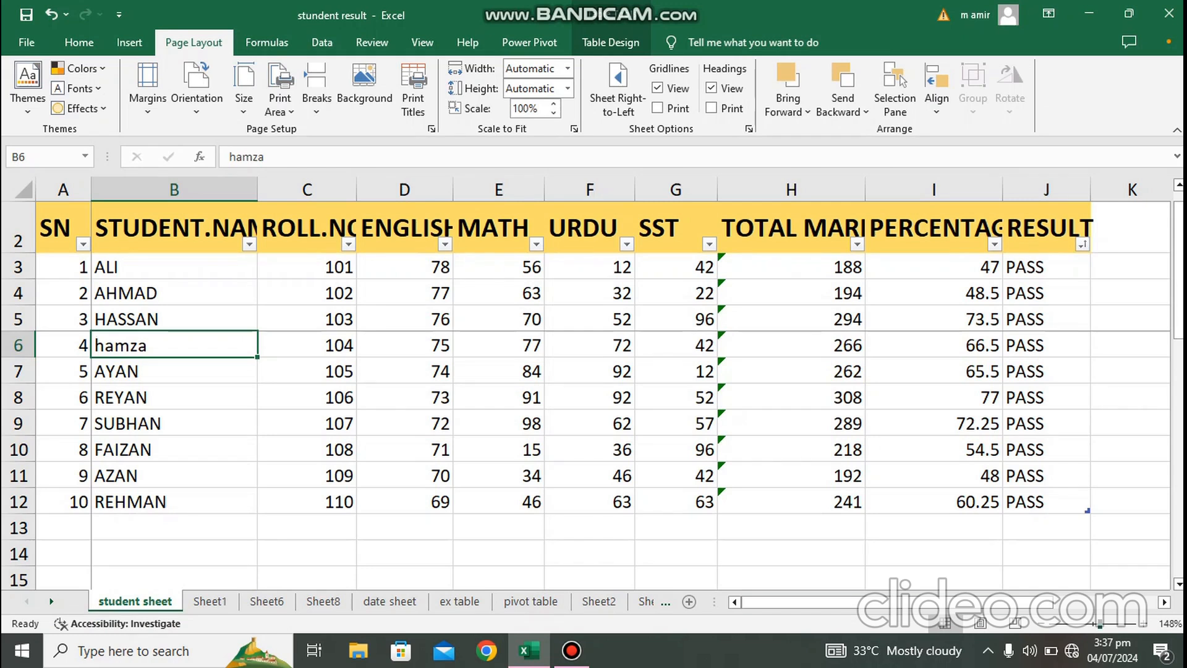
Step: In the print preview, widen the top margin to about 2.11 cm and the left margin slightly
scroll(591, 383, "down", 4)
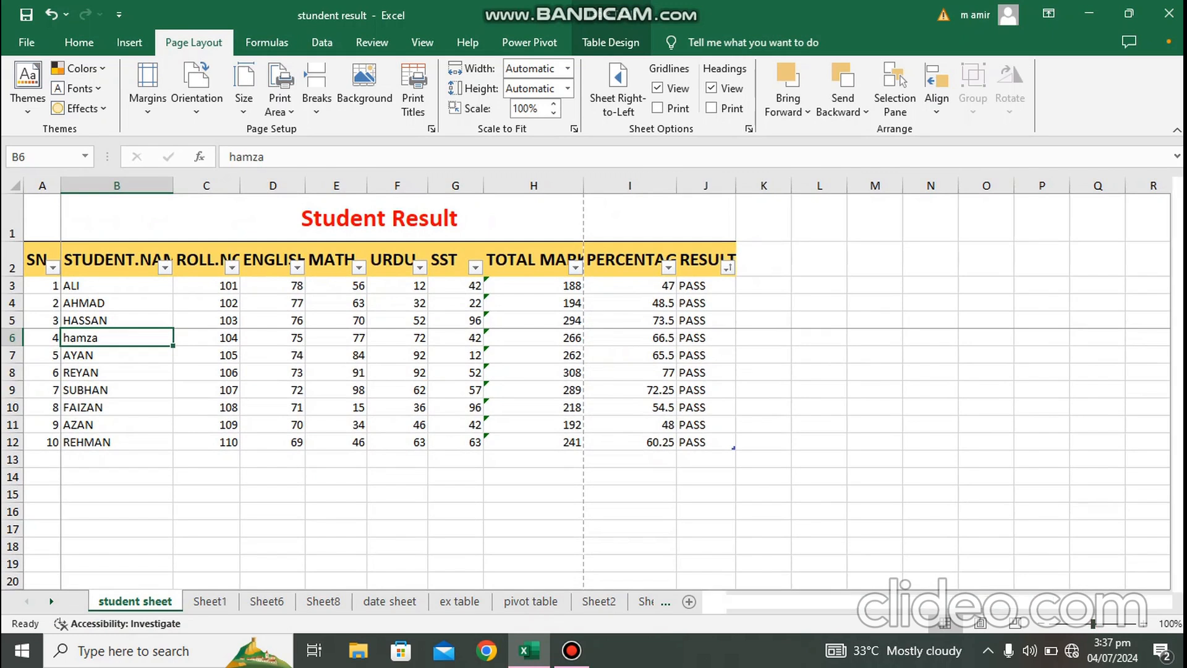
key("ctrl+p")
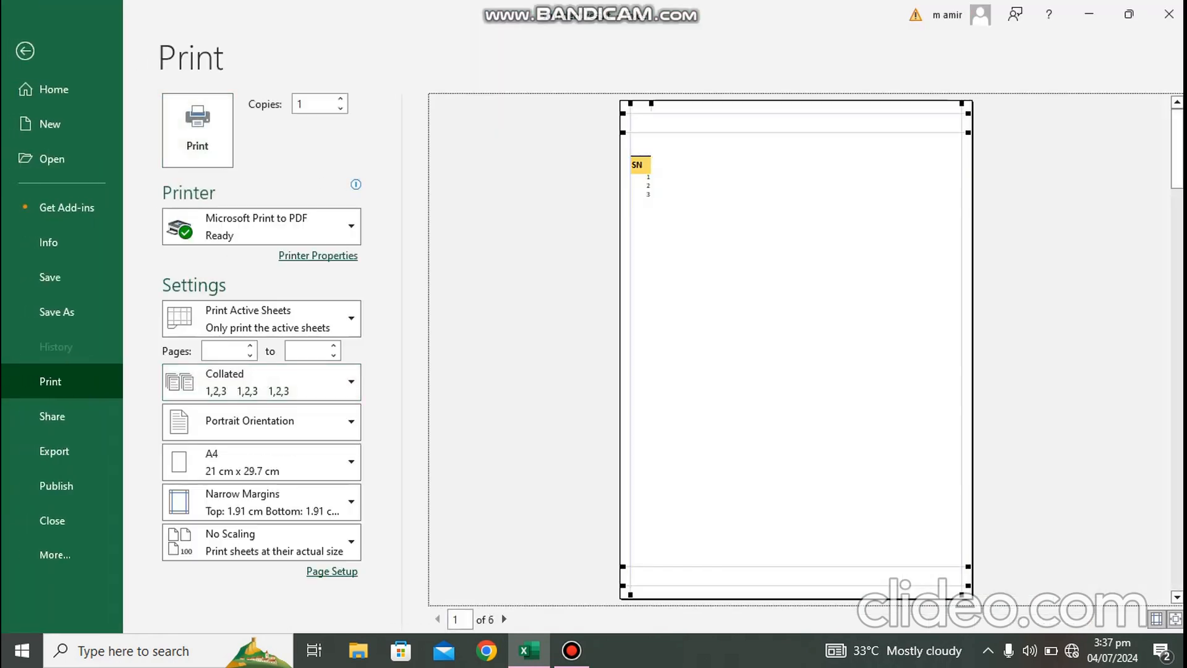
left_click_drag(796, 132, 796, 136)
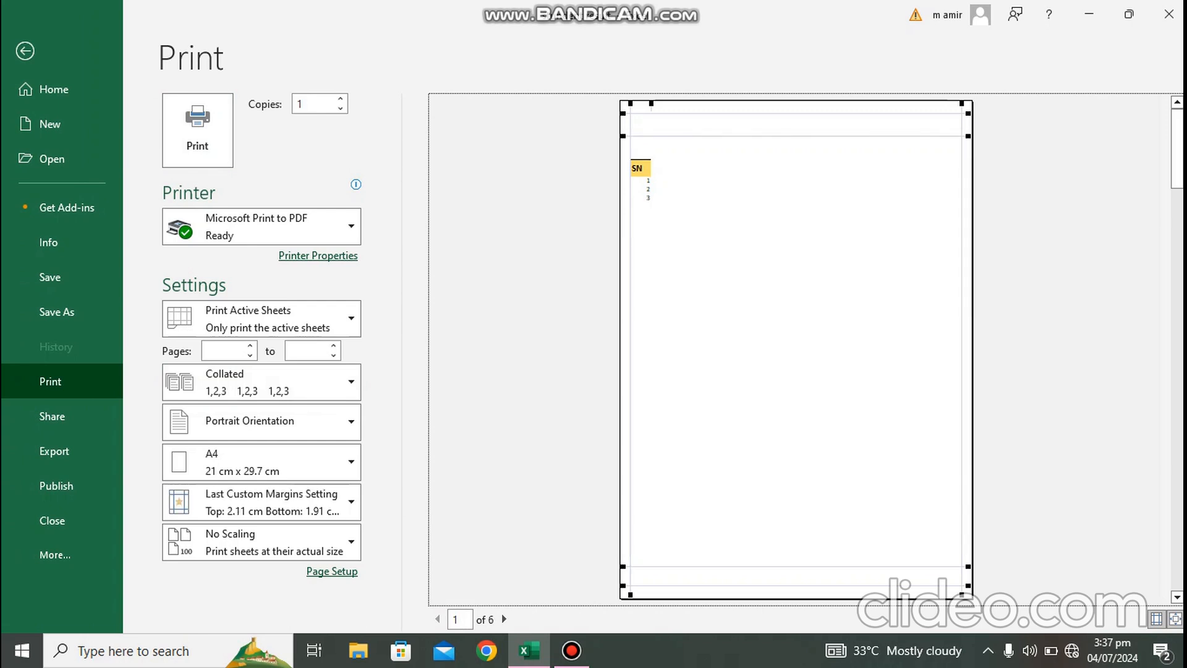
left_click_drag(631, 309, 651, 310)
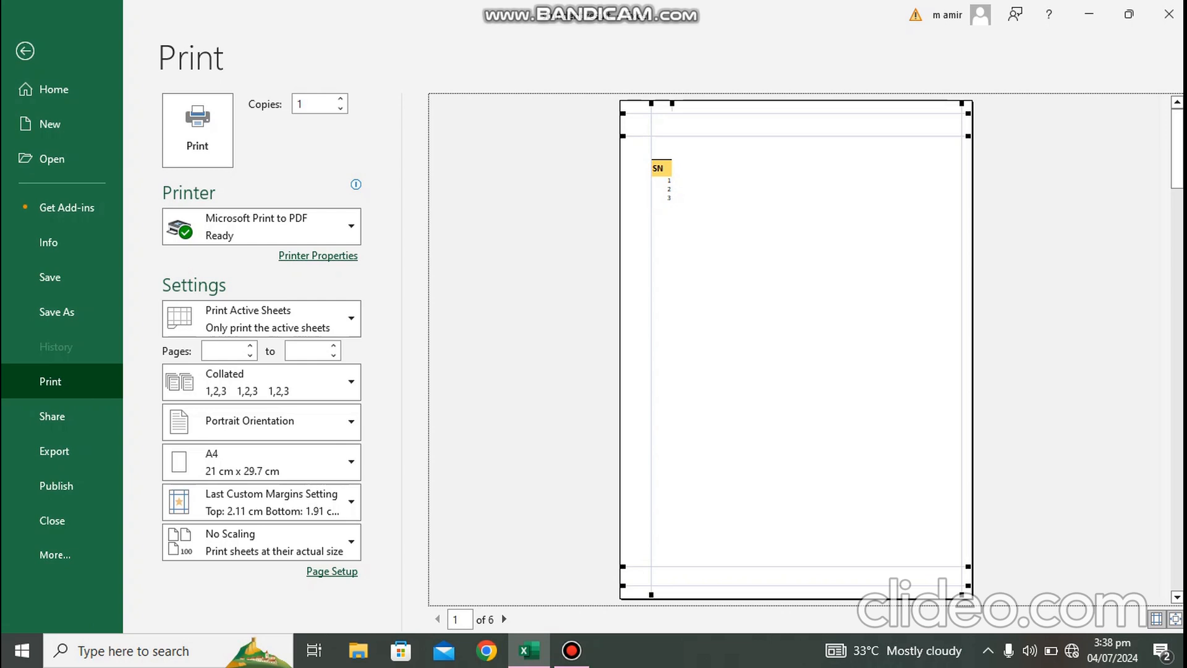
key("Escape")
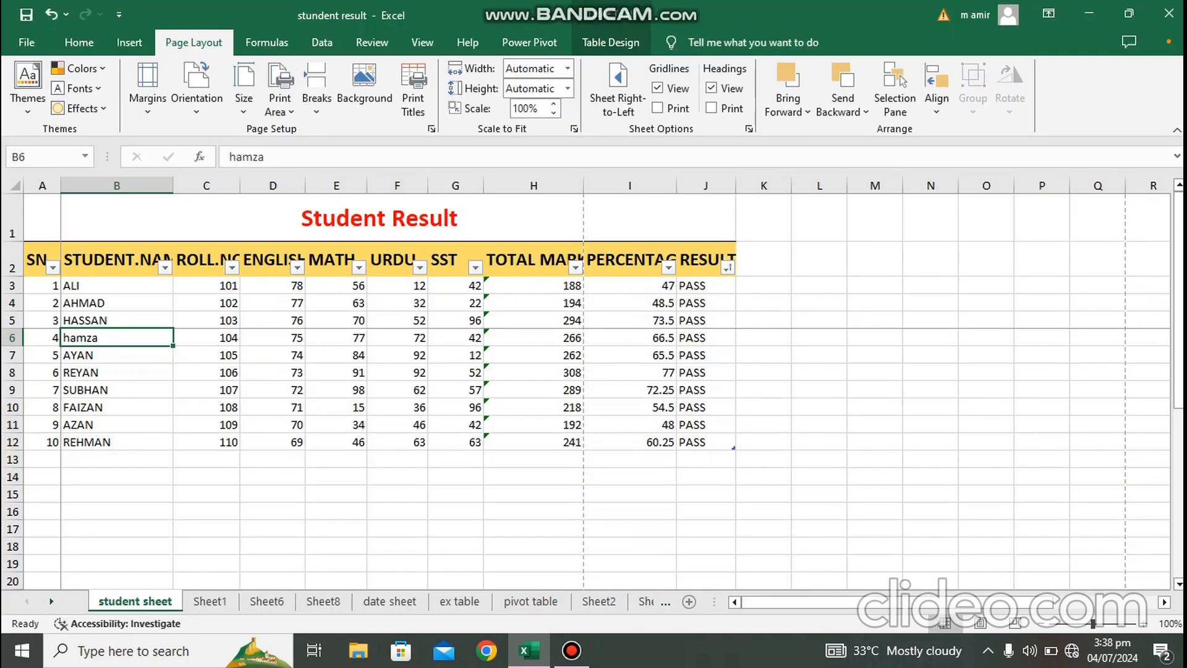
Step: Select the range A2:J5 and preview the print with the margin markers hidden
left_click(206, 338)
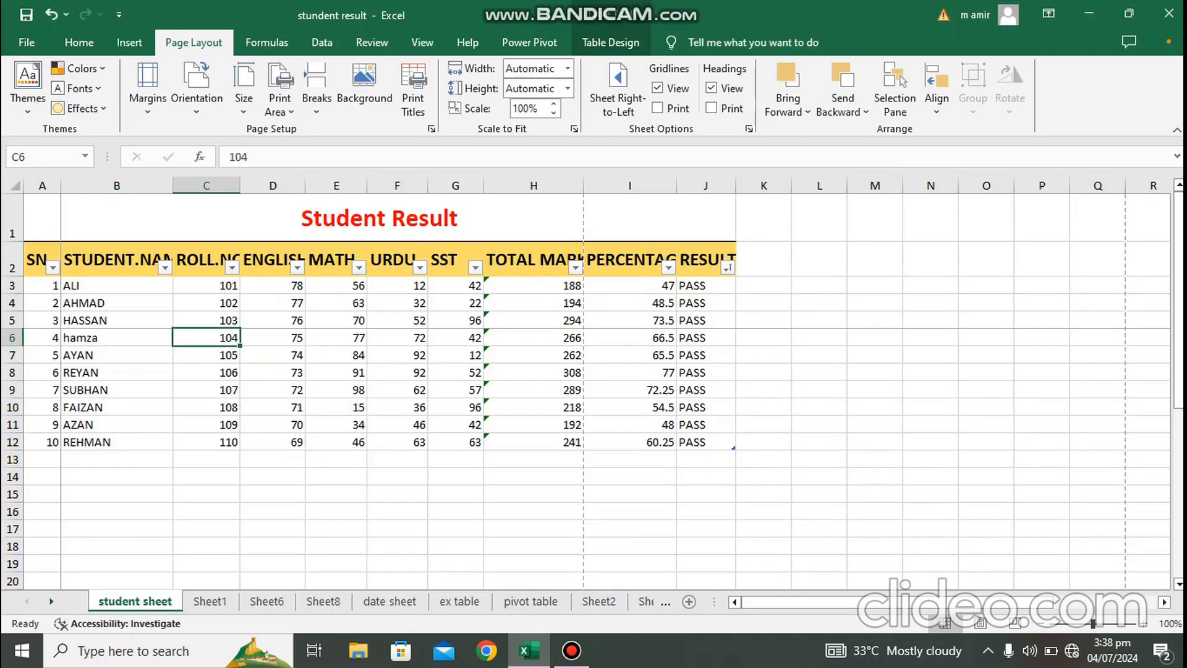
left_click_drag(37, 259, 704, 320)
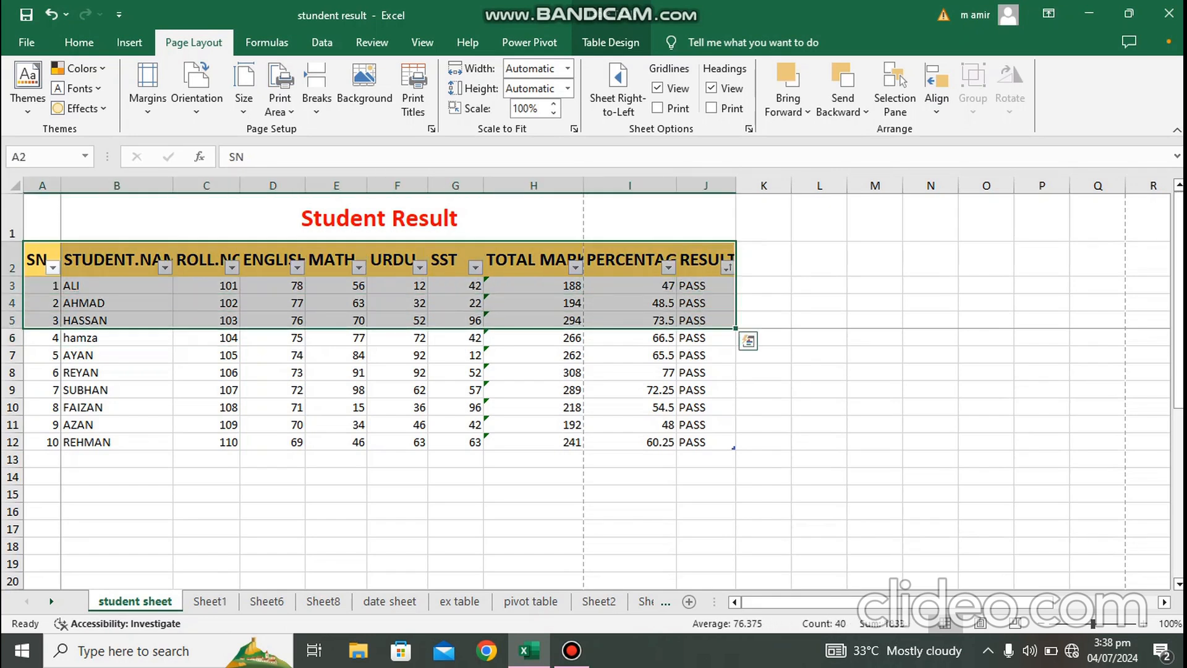
key("ctrl+p")
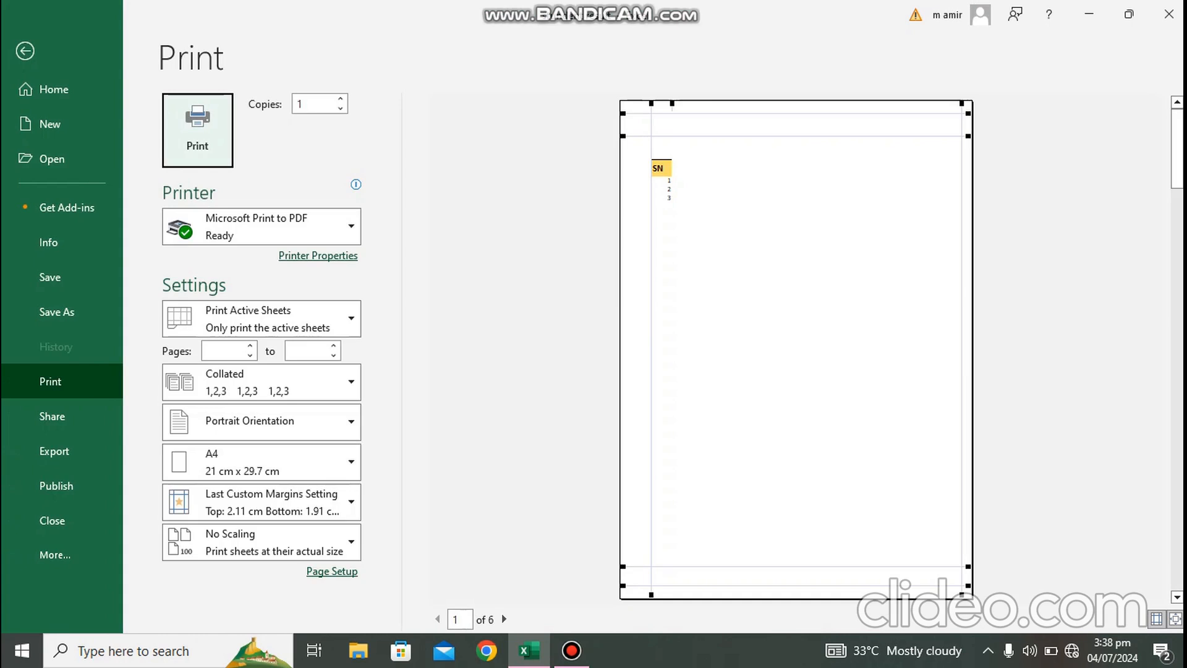
left_click(1157, 619)
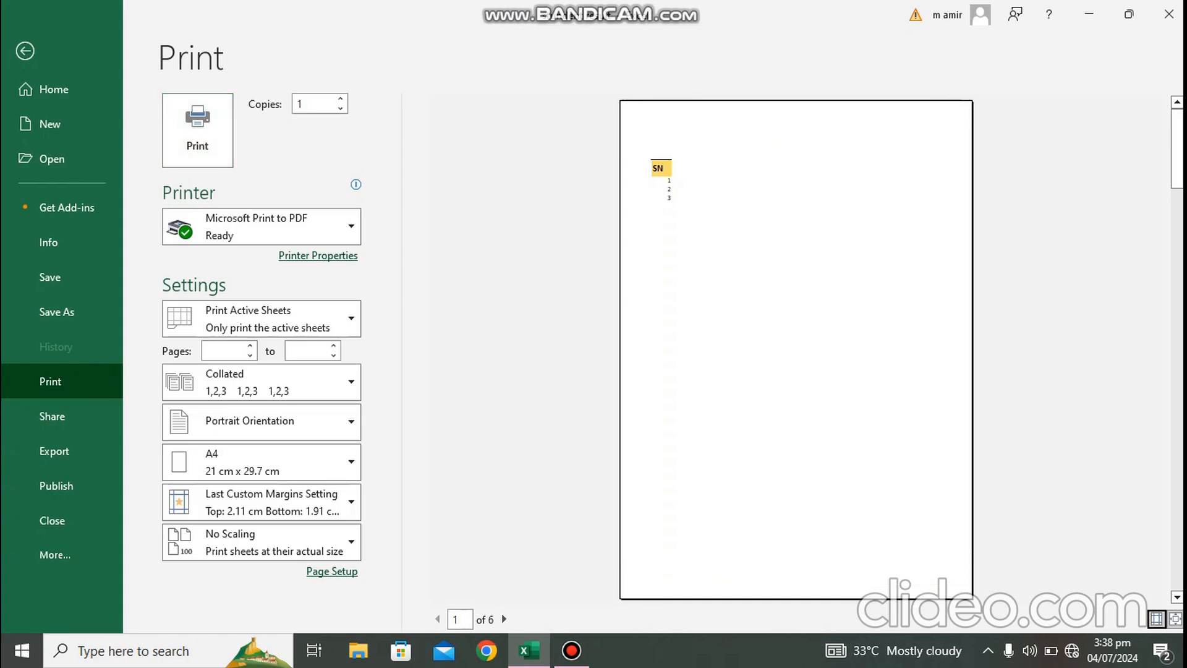
key("Escape")
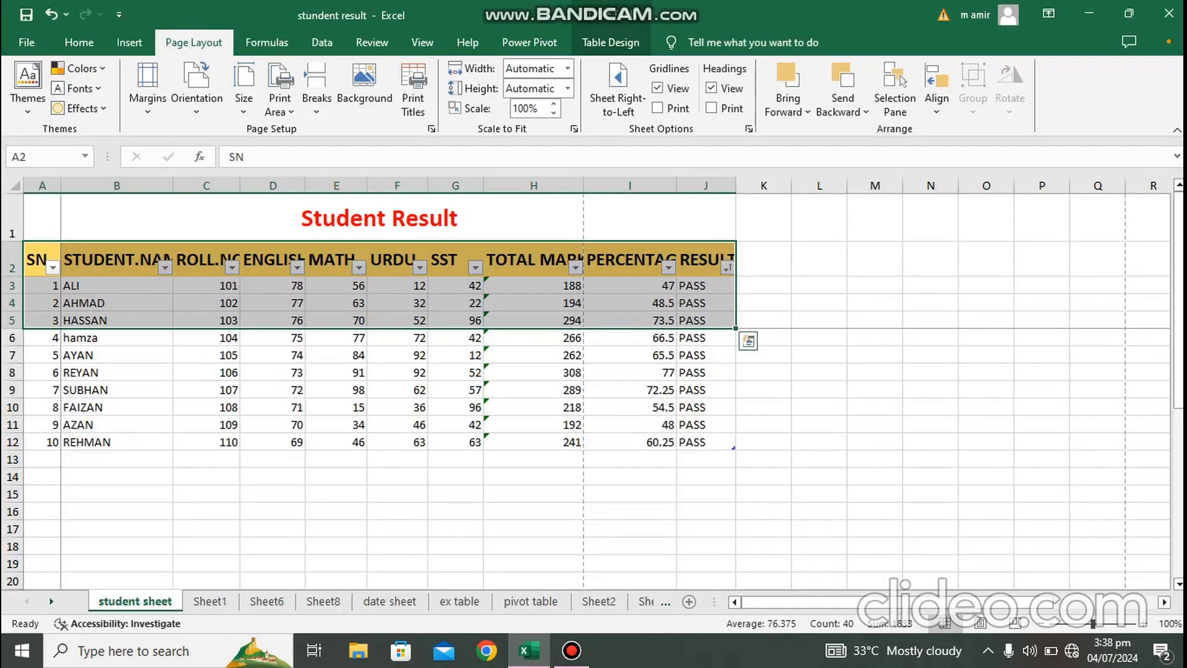
Step: Remove the page break at cell B6
left_click(756, 352)
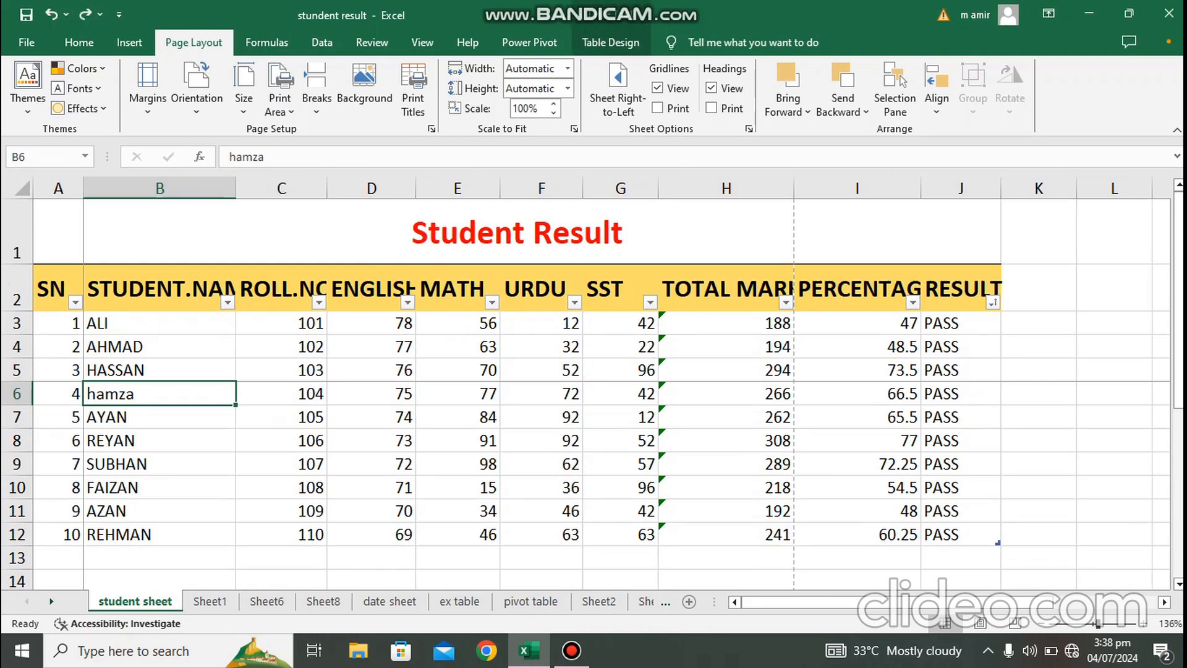
scroll(593, 384, "up", 1)
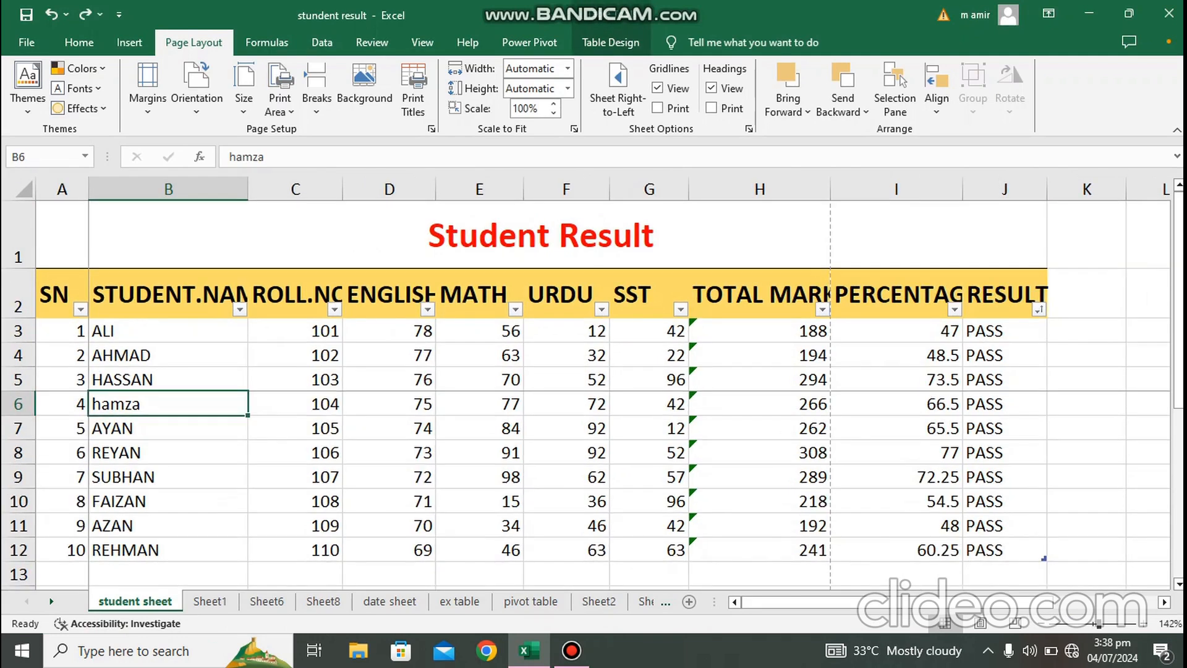
left_click(316, 87)
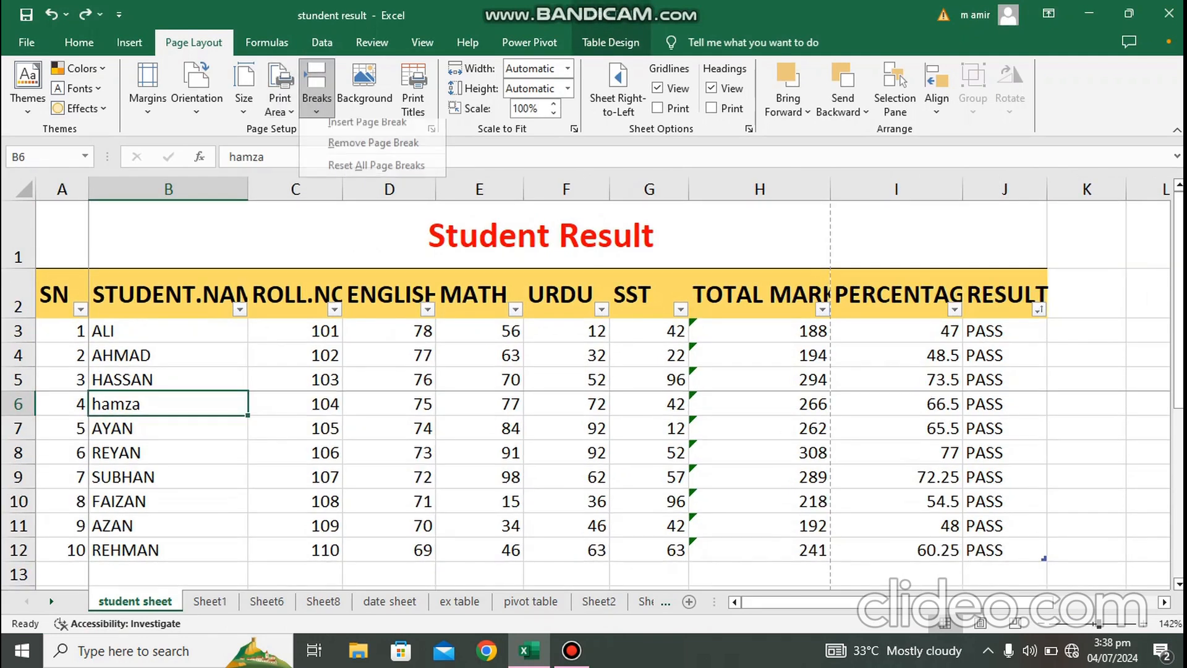
left_click(374, 151)
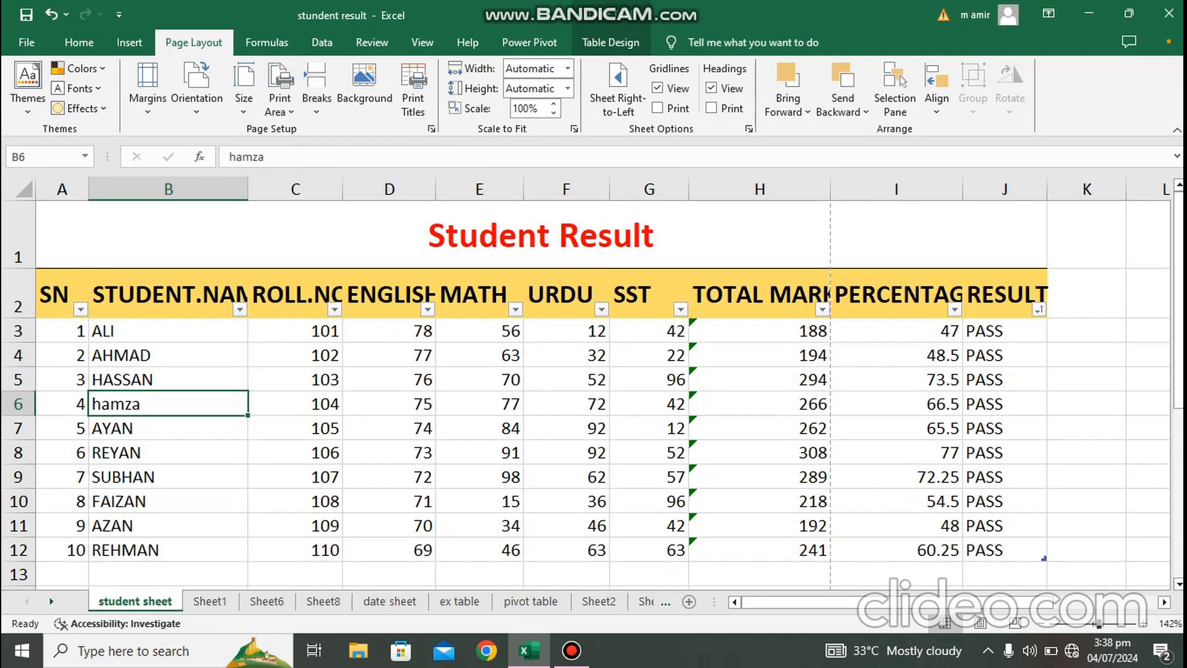
Step: Try setting the picture Screenshot (2001) from the Music folder as the sheet background, then undo it
key("ctrl+a")
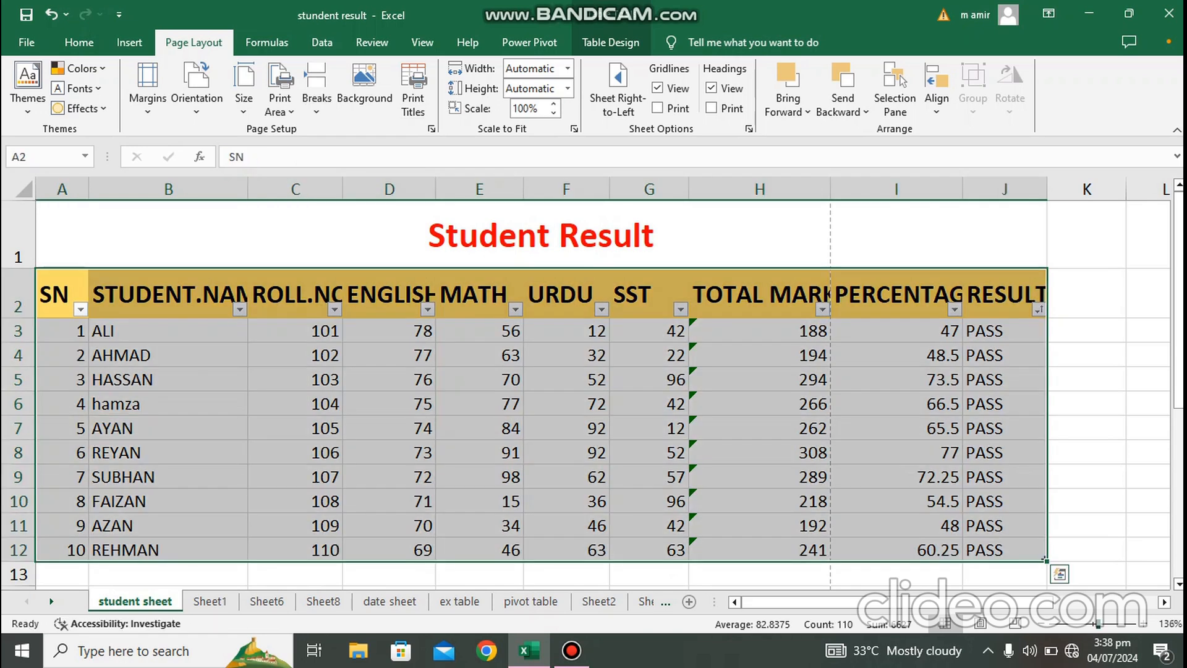
scroll(586, 383, "down", 3)
scroll(586, 383, "up", 3)
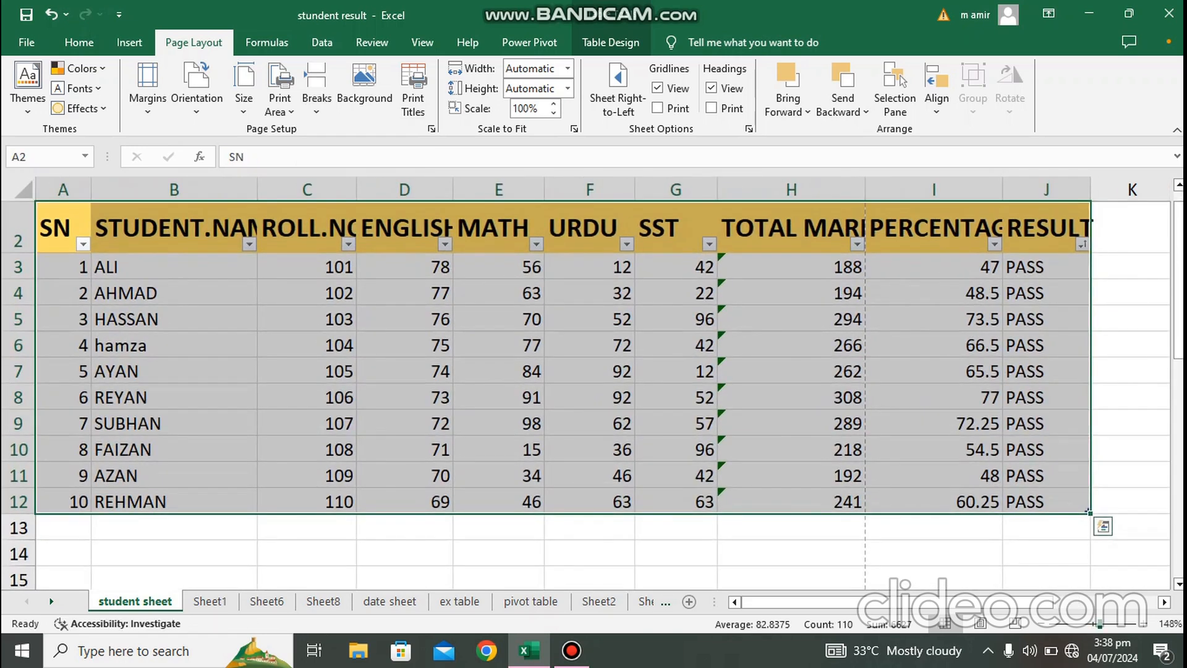
left_click(934, 579)
left_click(365, 80)
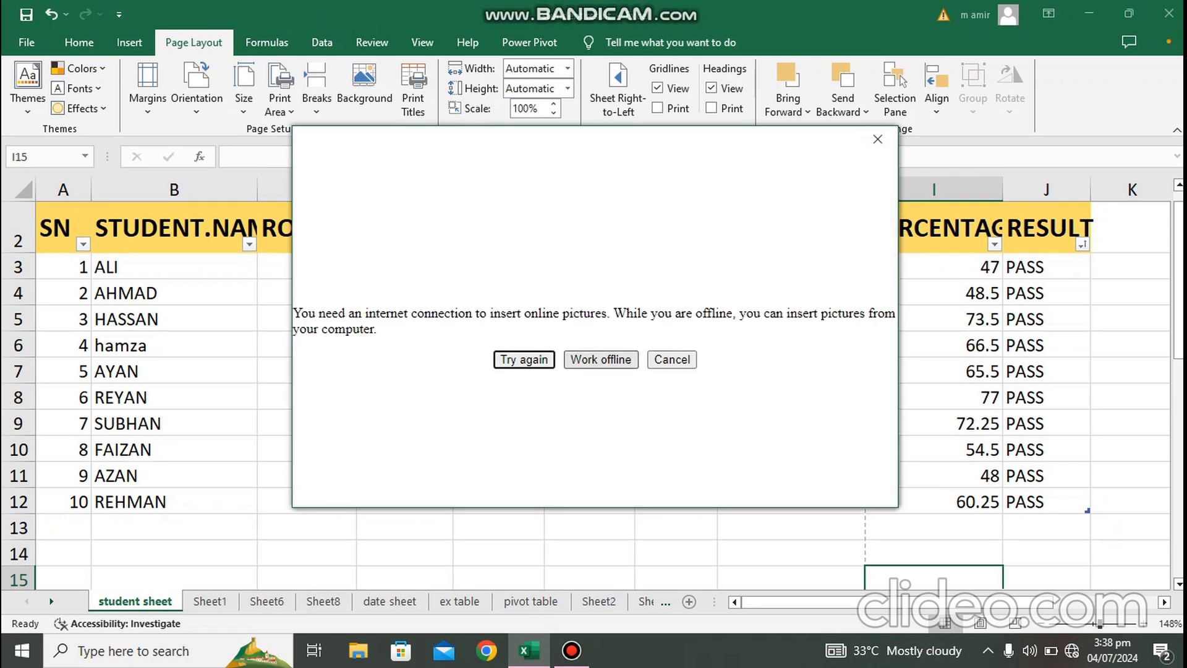
left_click(601, 359)
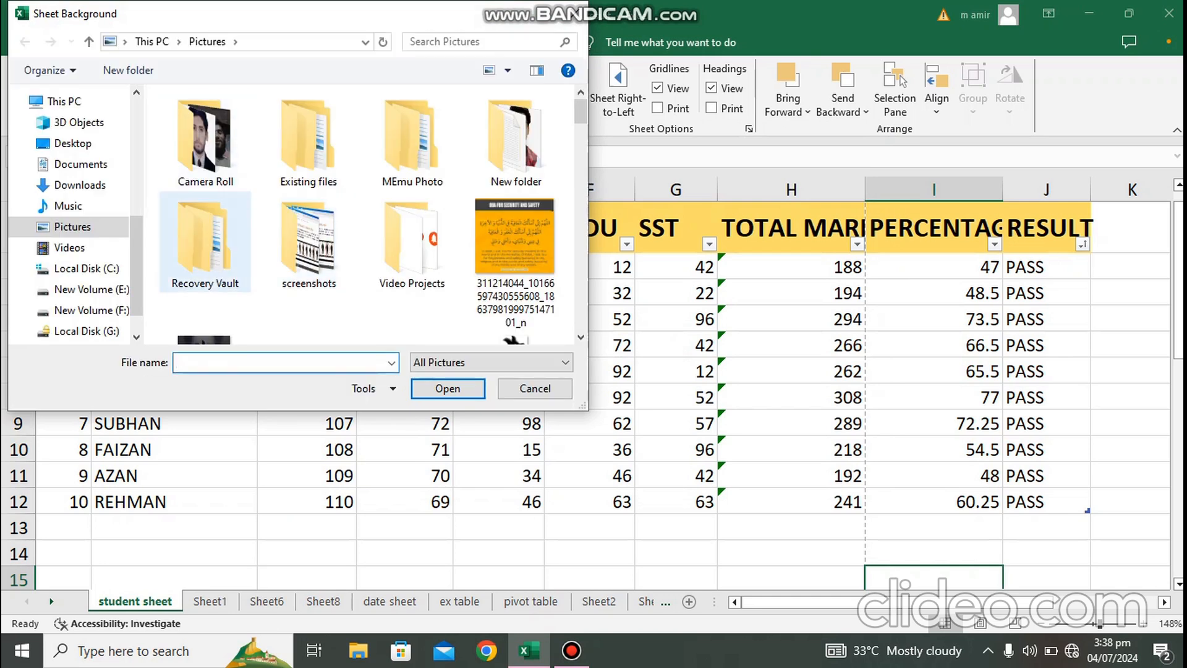
left_click(68, 205)
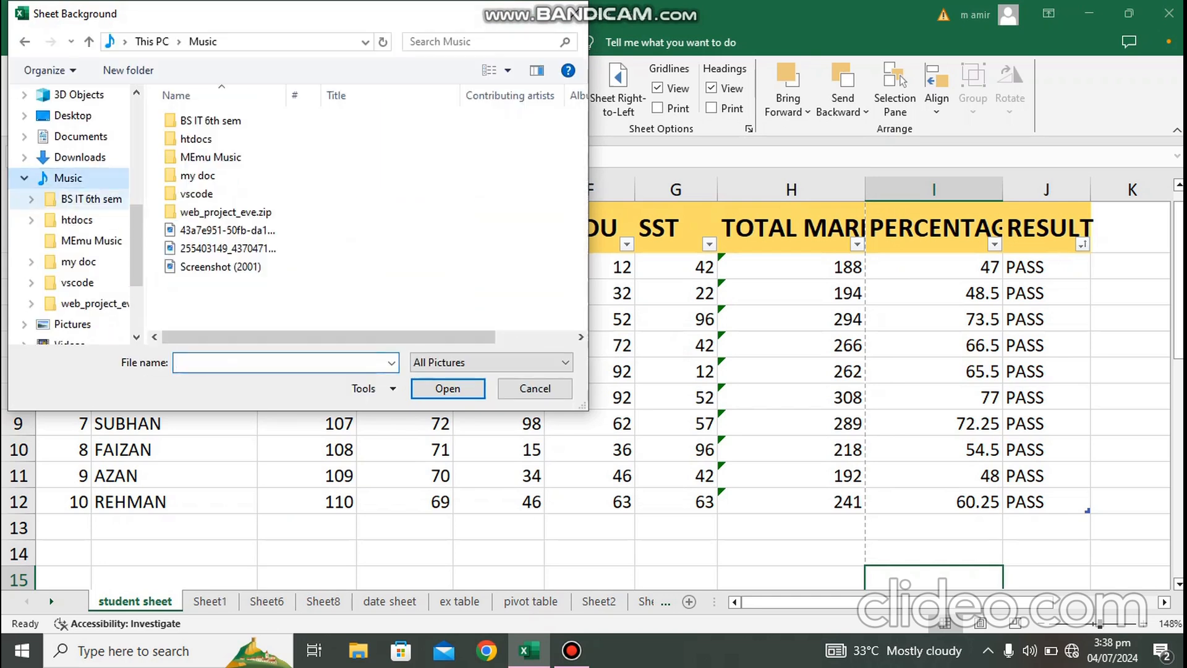
left_click(242, 267)
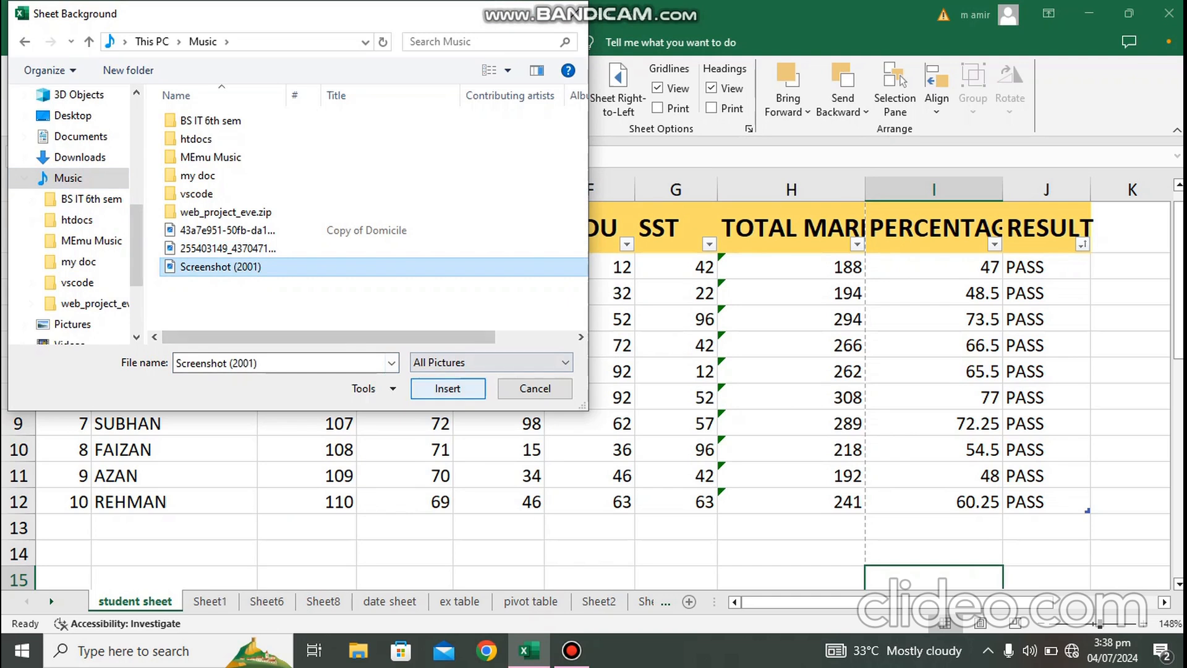
left_click(448, 389)
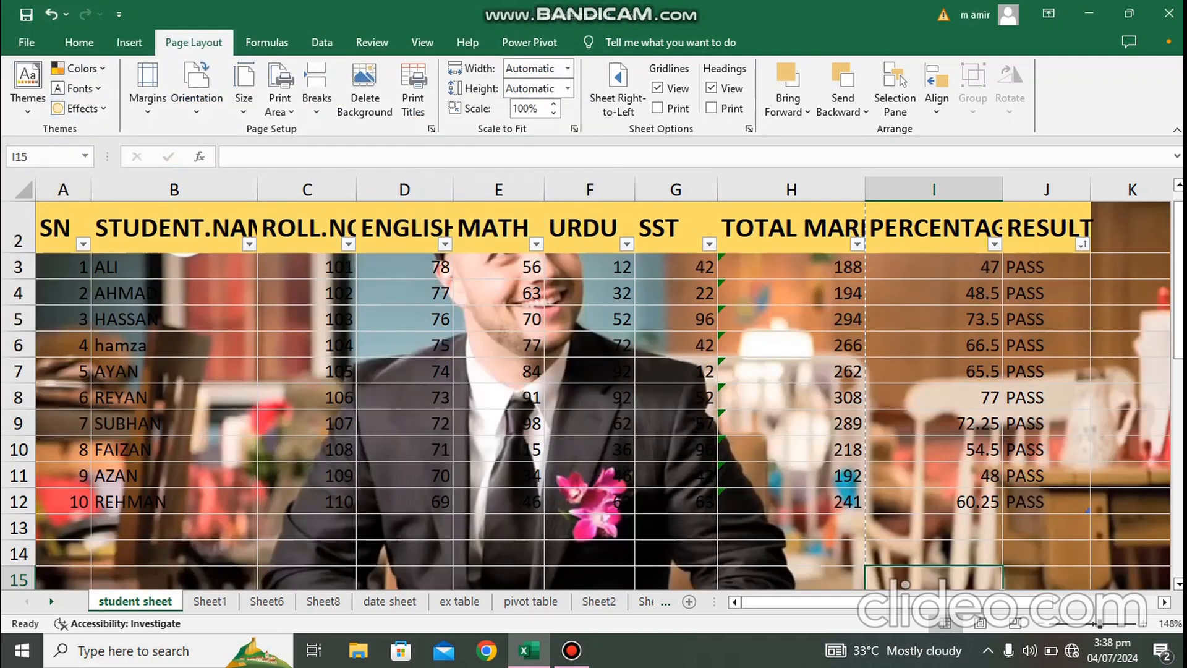
scroll(593, 396, "down", 2)
key("ctrl+z")
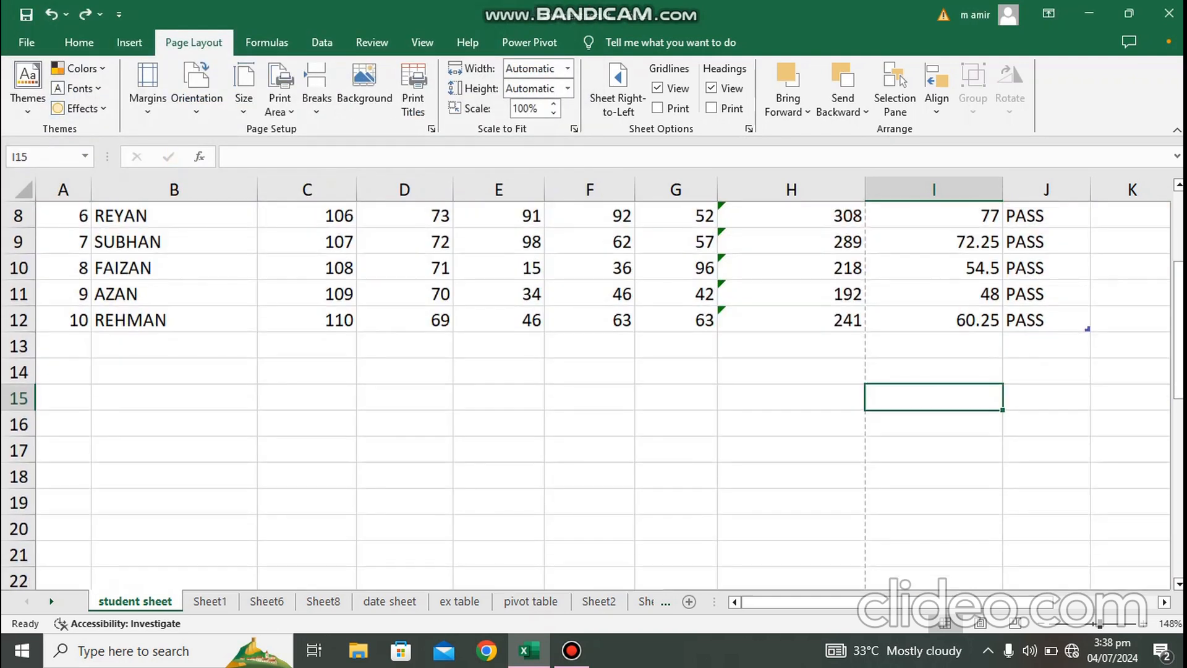
Step: Open the Page Setup dialog to review its print titles and margins settings, then close it
key("Up")
key("Up")
key("Up")
key("Up")
key("Up")
key("Up")
key("Up")
key("Up")
key("Up")
key("Up")
key("Up")
key("Up")
key("Up")
key("Up")
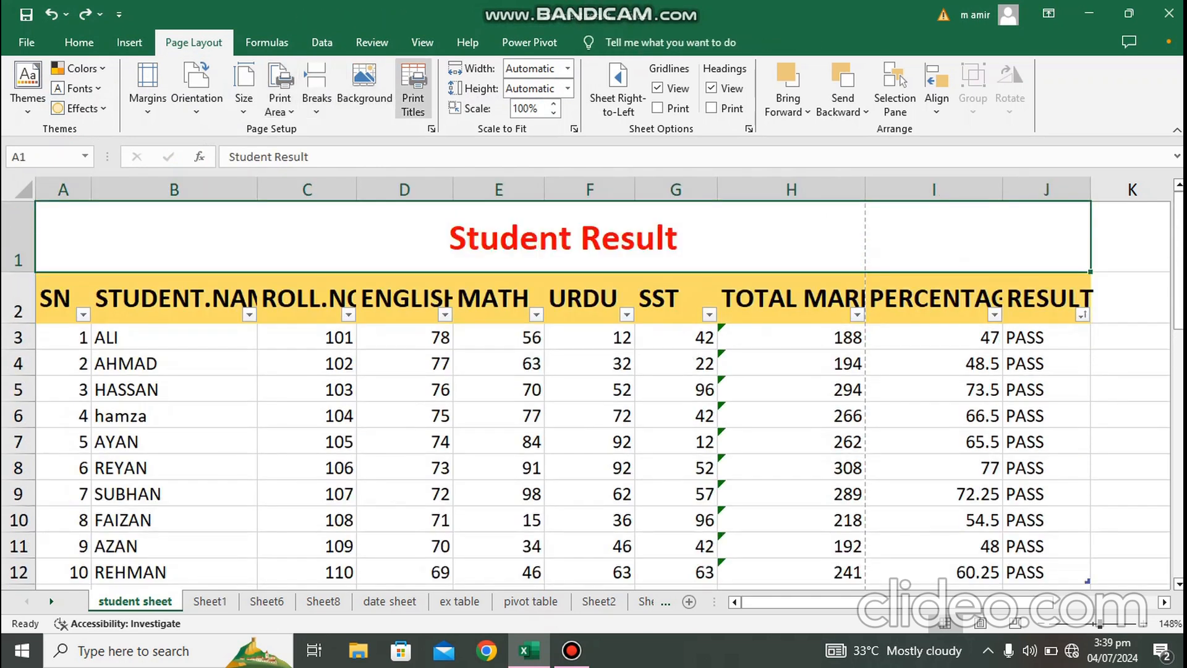
left_click(413, 93)
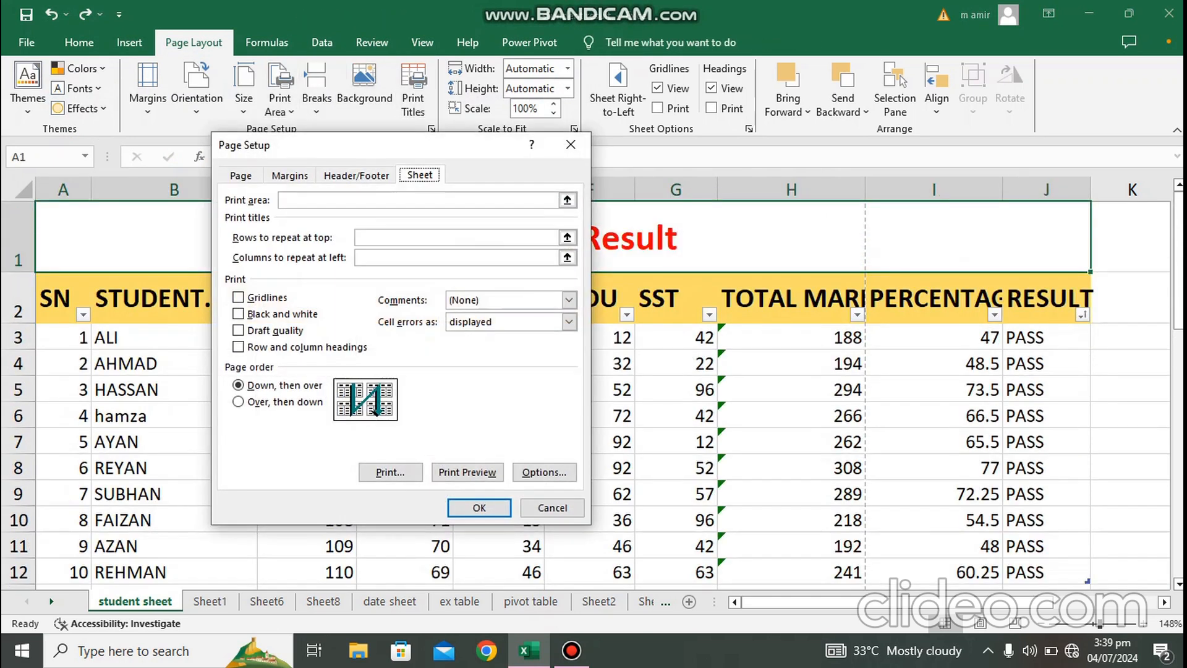
left_click(289, 176)
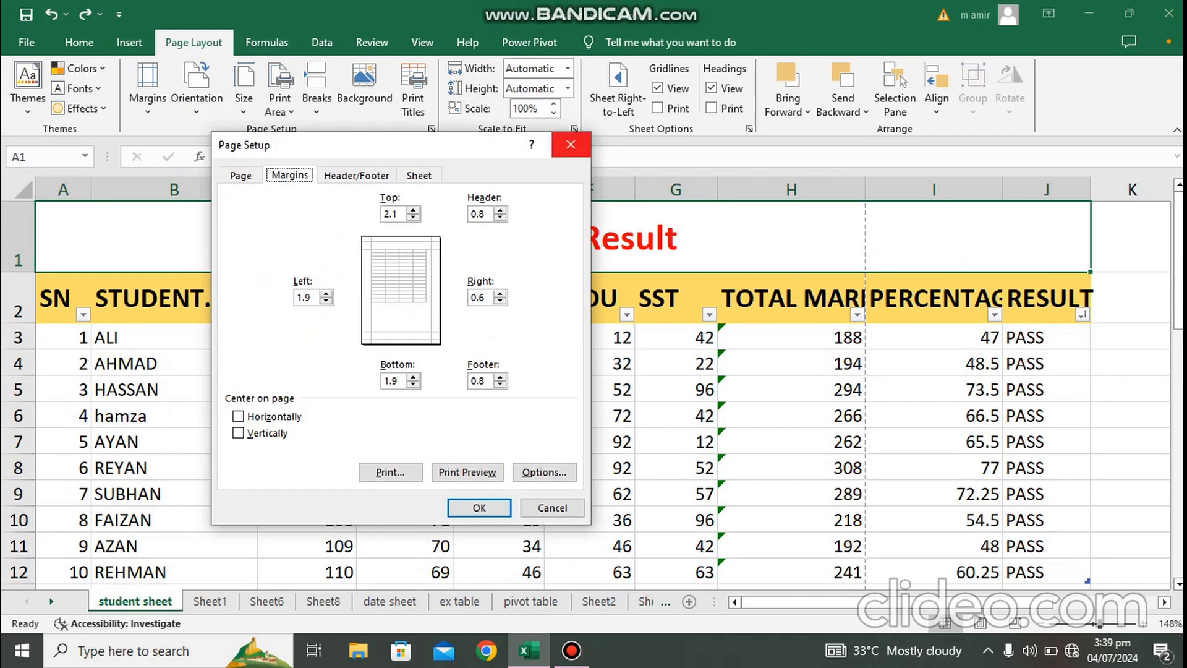
left_click(571, 145)
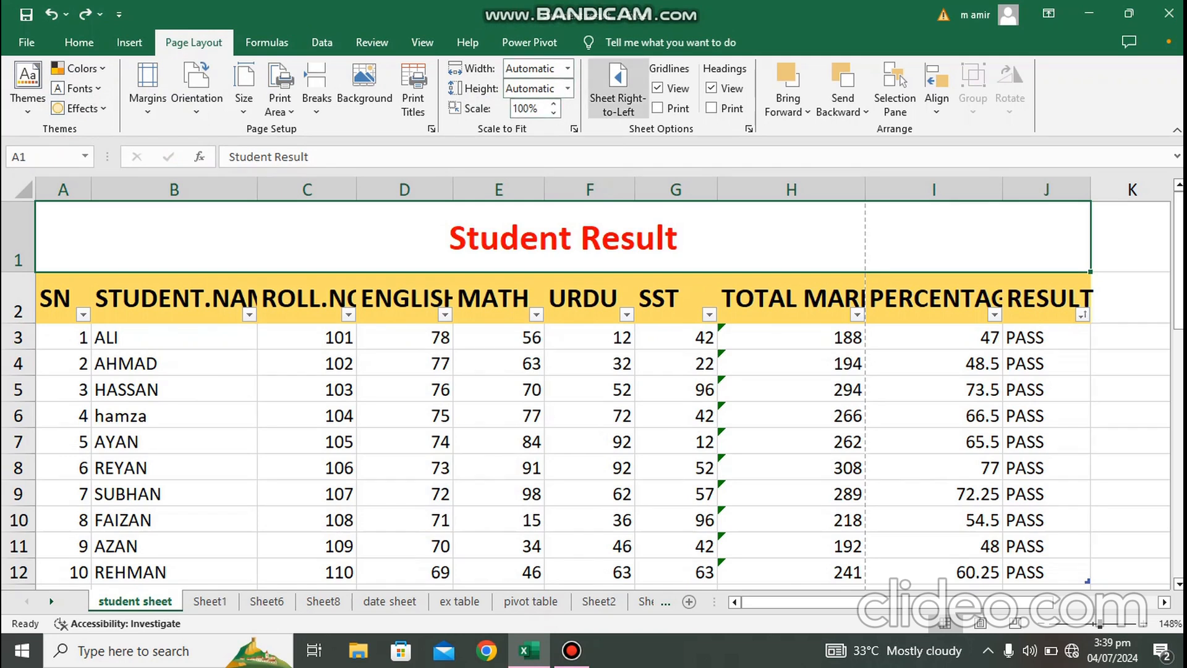
Step: Preview the printed page of the sheet zoomed to fit the page
left_click(658, 88)
left_click(658, 88)
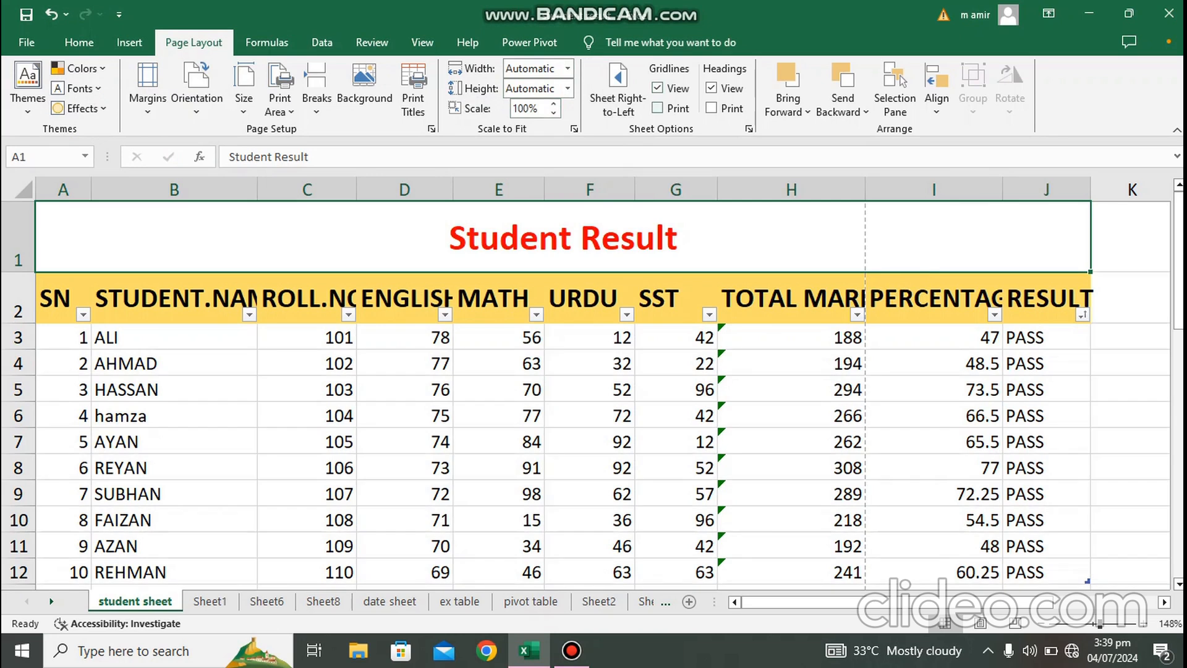
left_click_drag(1178, 258, 1178, 269)
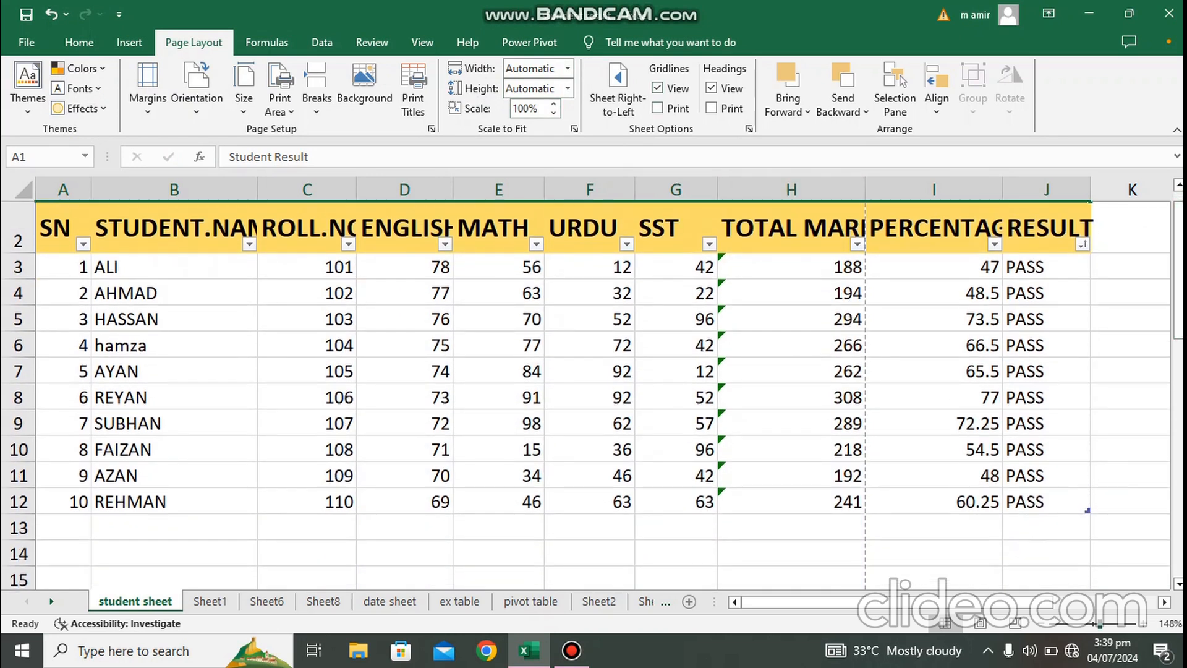
left_click_drag(1100, 624, 1093, 624)
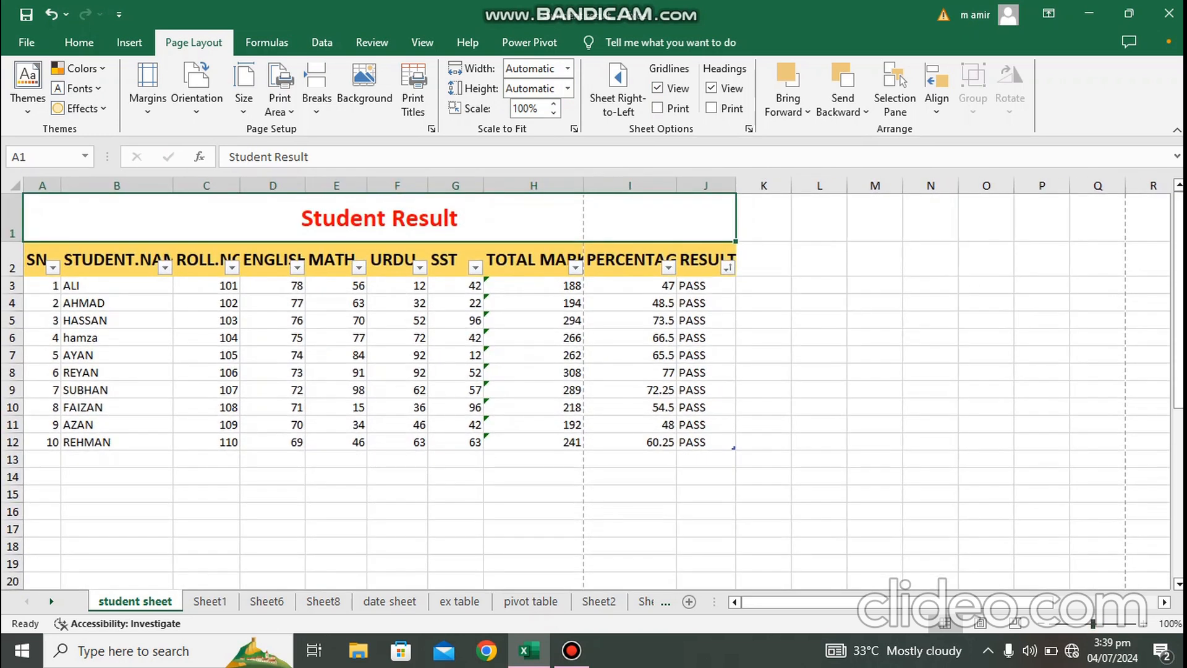
left_click(930, 494)
key("ctrl+p")
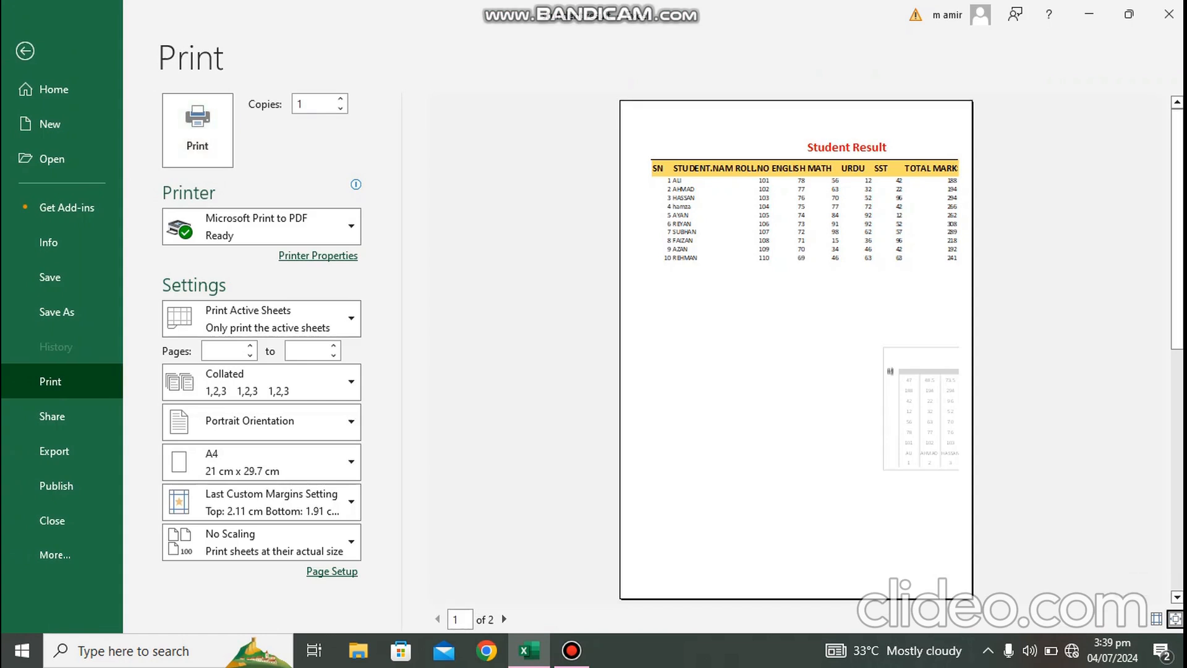
left_click(1175, 618)
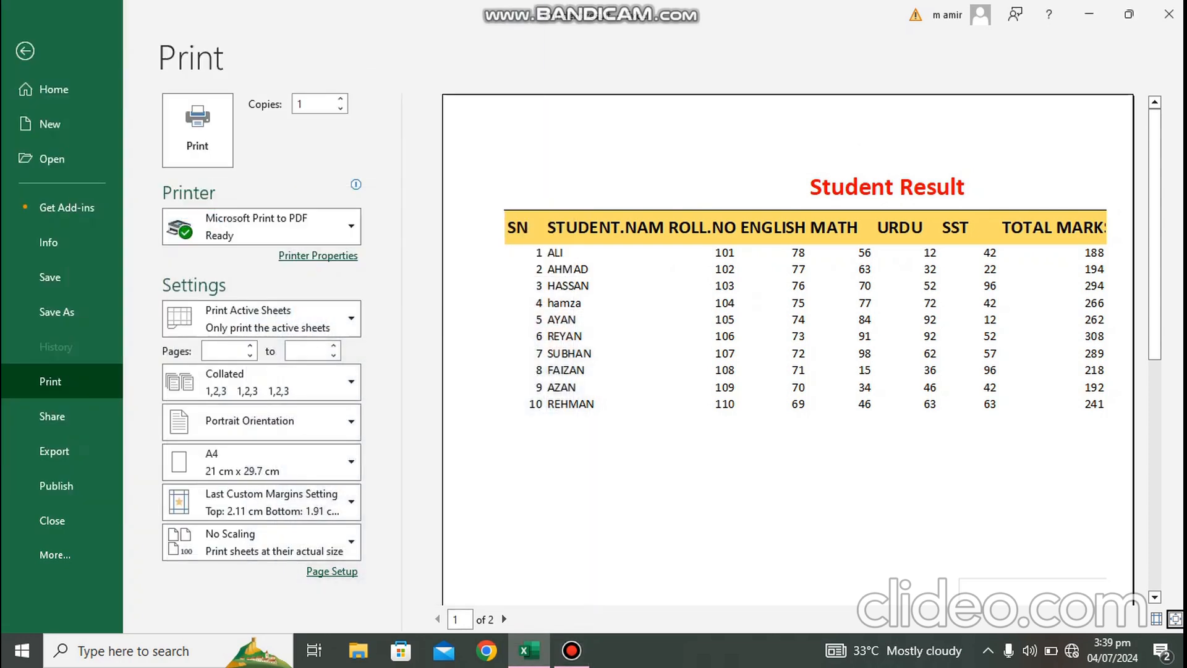
key("Escape")
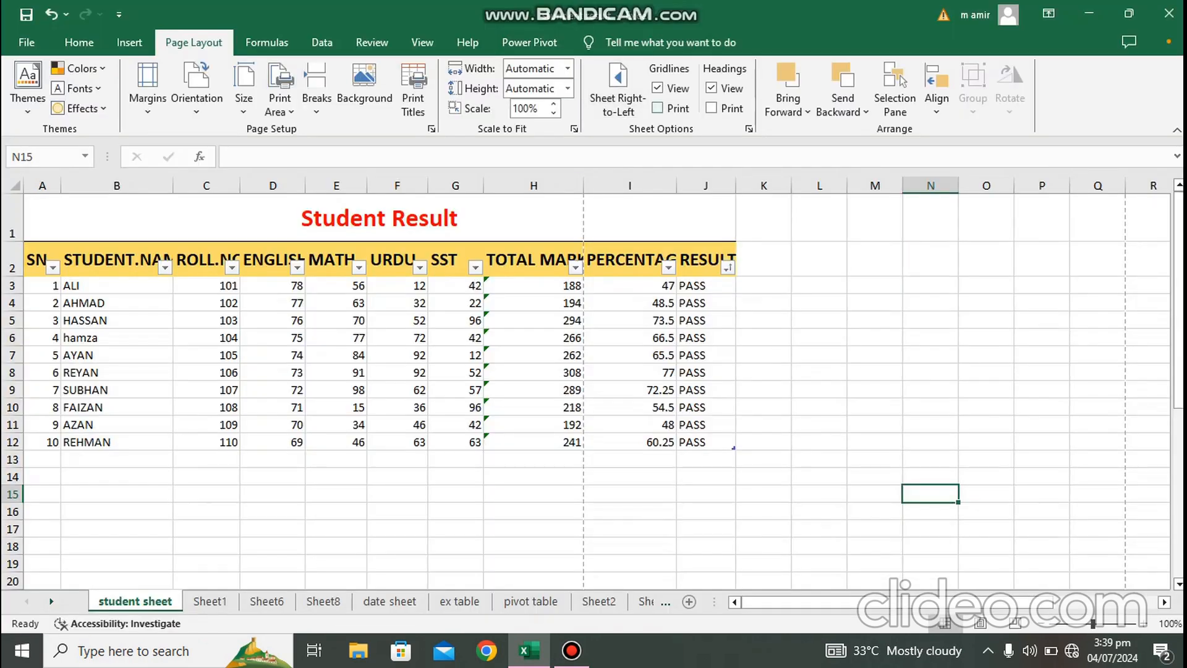
Step: Turn on printing of gridlines and preview the printed page with them
left_click(658, 109)
key("ctrl+p")
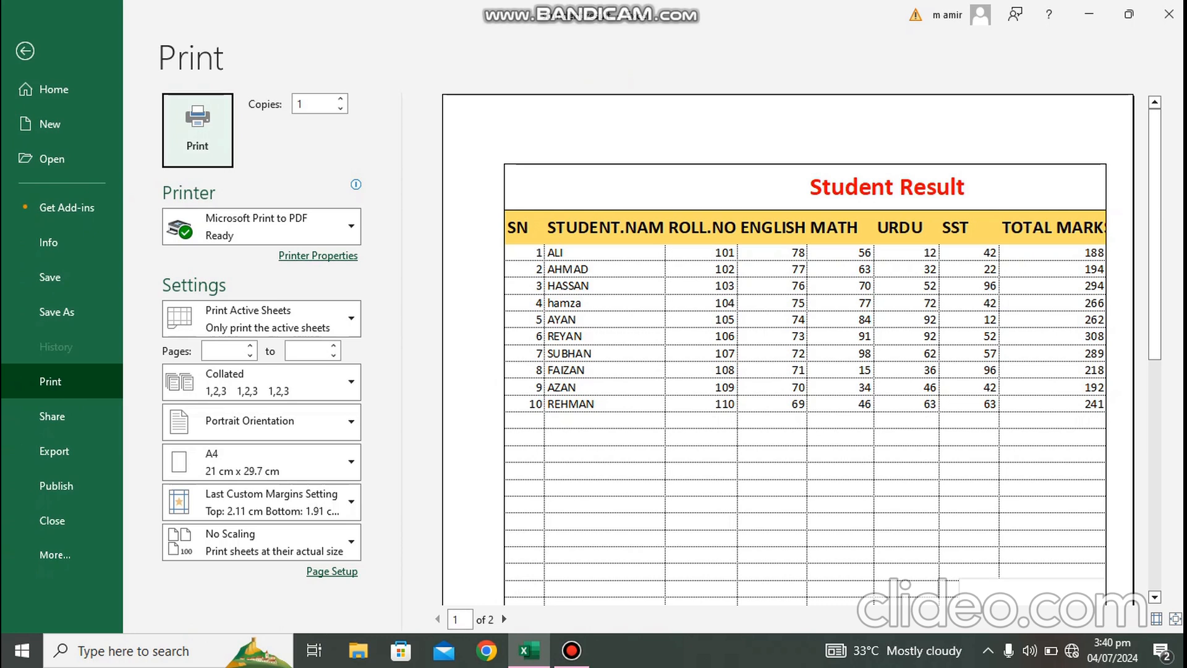
mouse_move(571, 650)
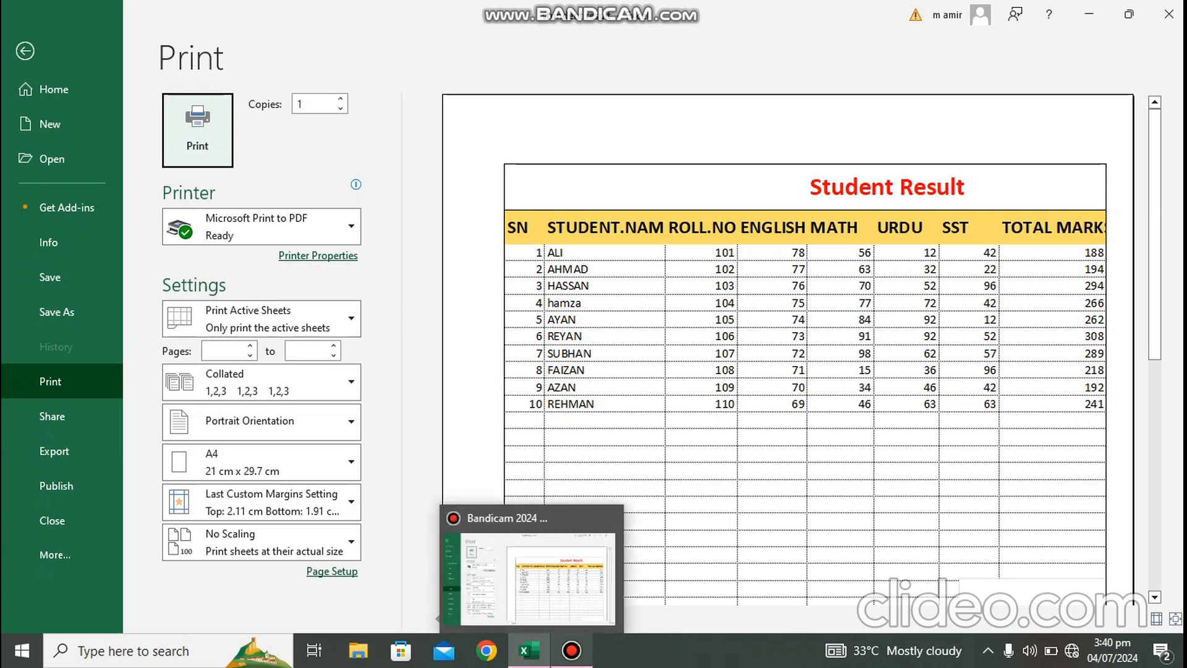
key("super+d")
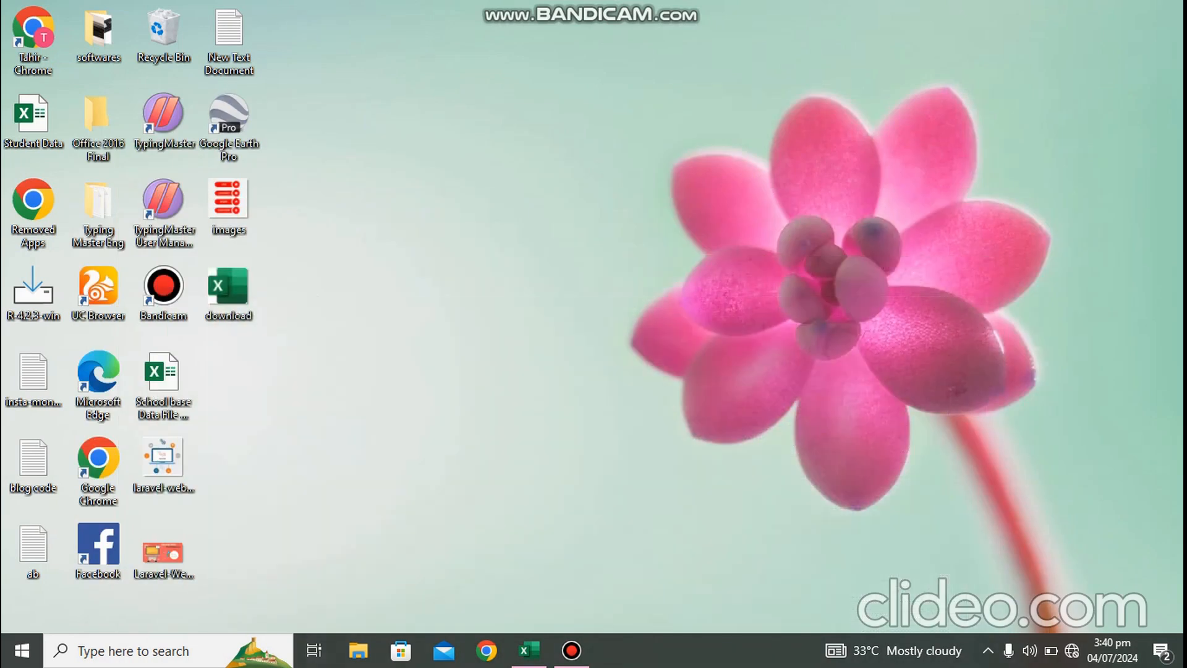
left_click(529, 650)
key("Escape")
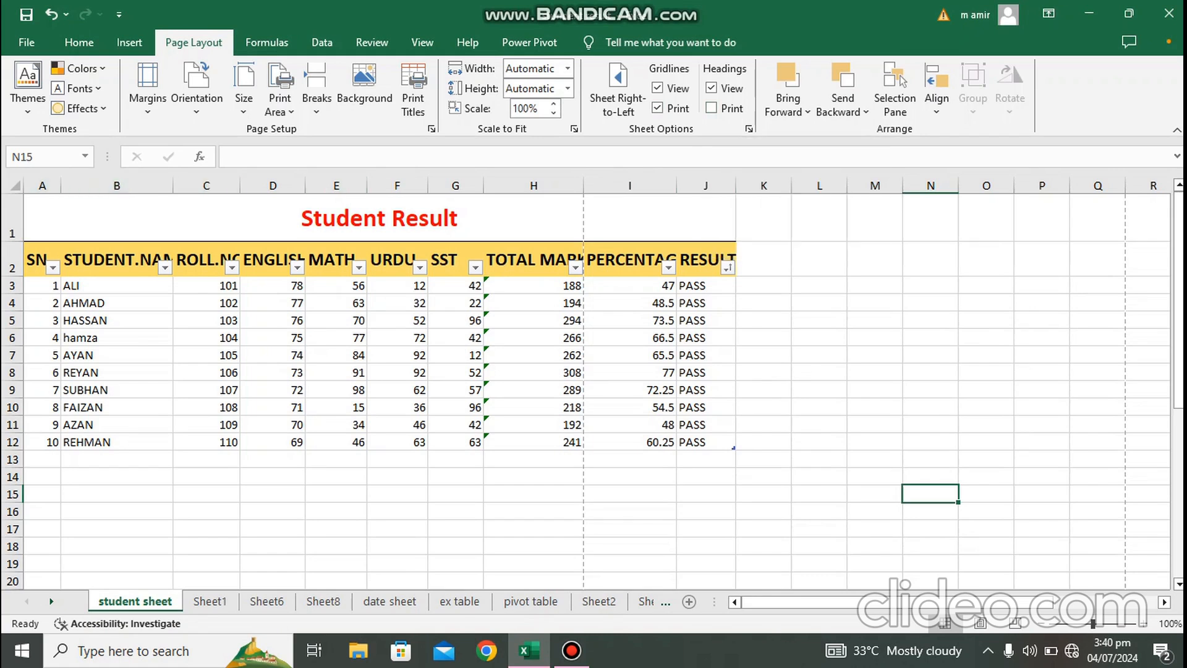
Step: Turn on printing of row and column headings and preview the printed page
key("ctrl+p")
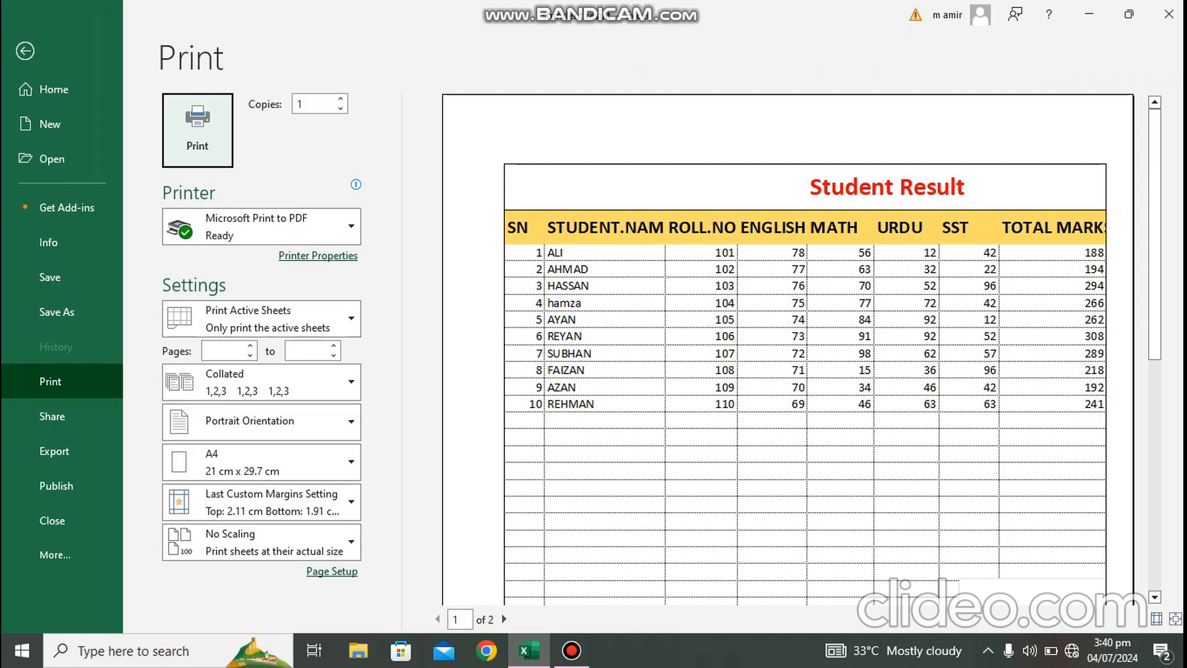
key("Escape")
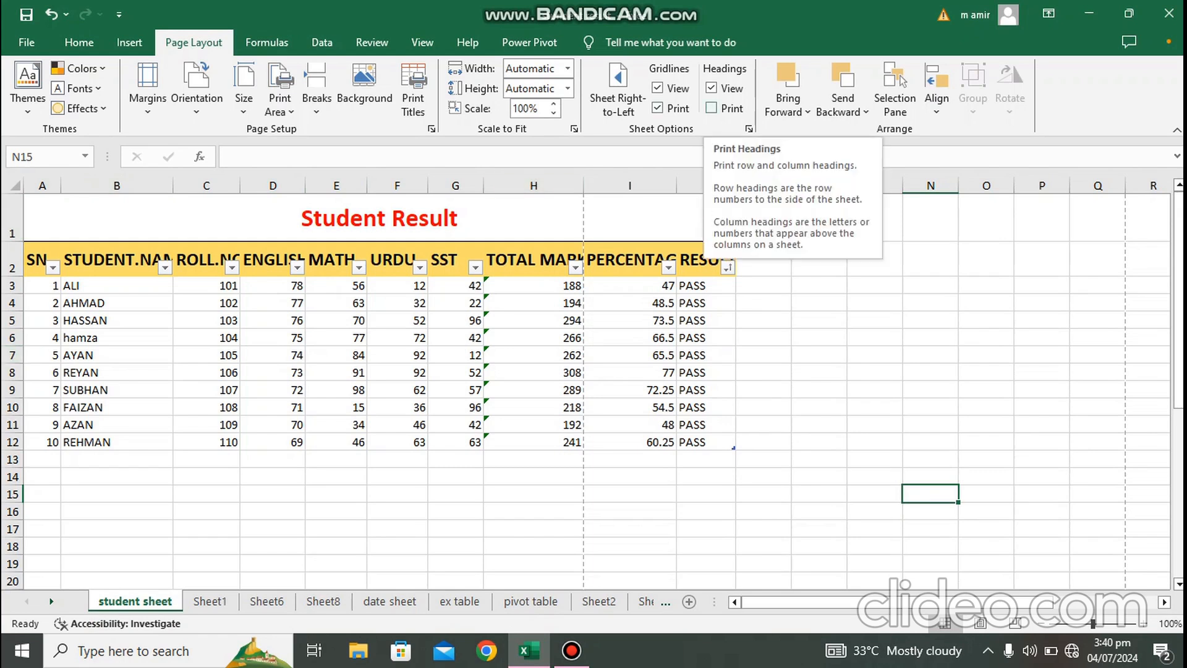
left_click(712, 108)
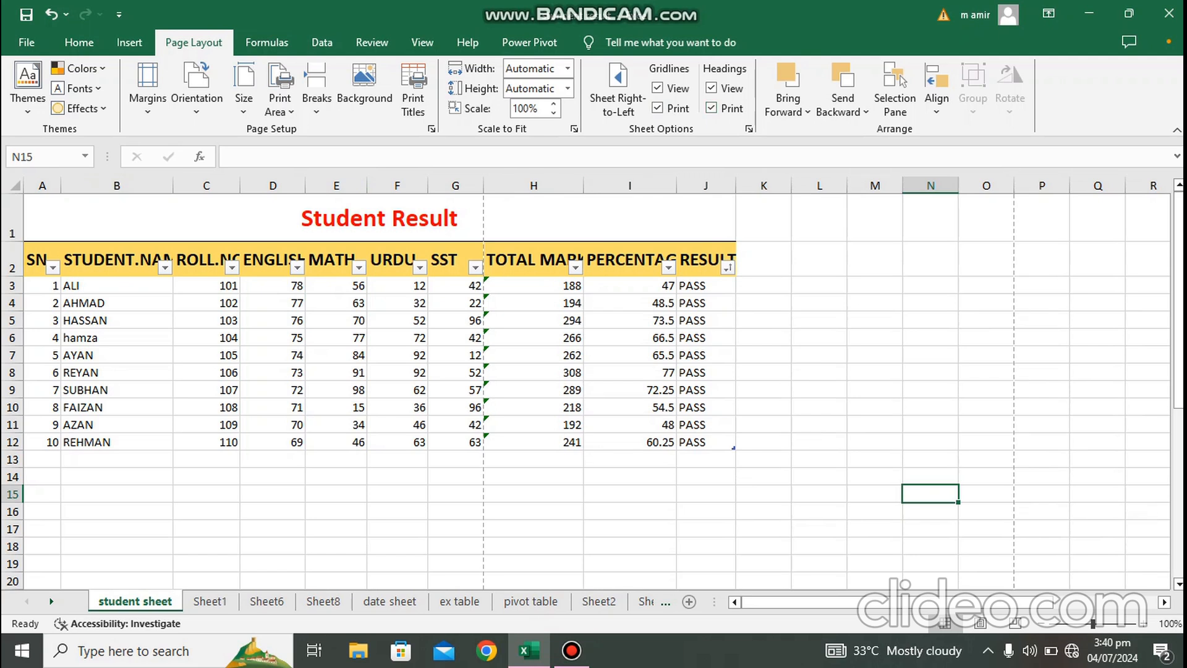
key("ctrl+p")
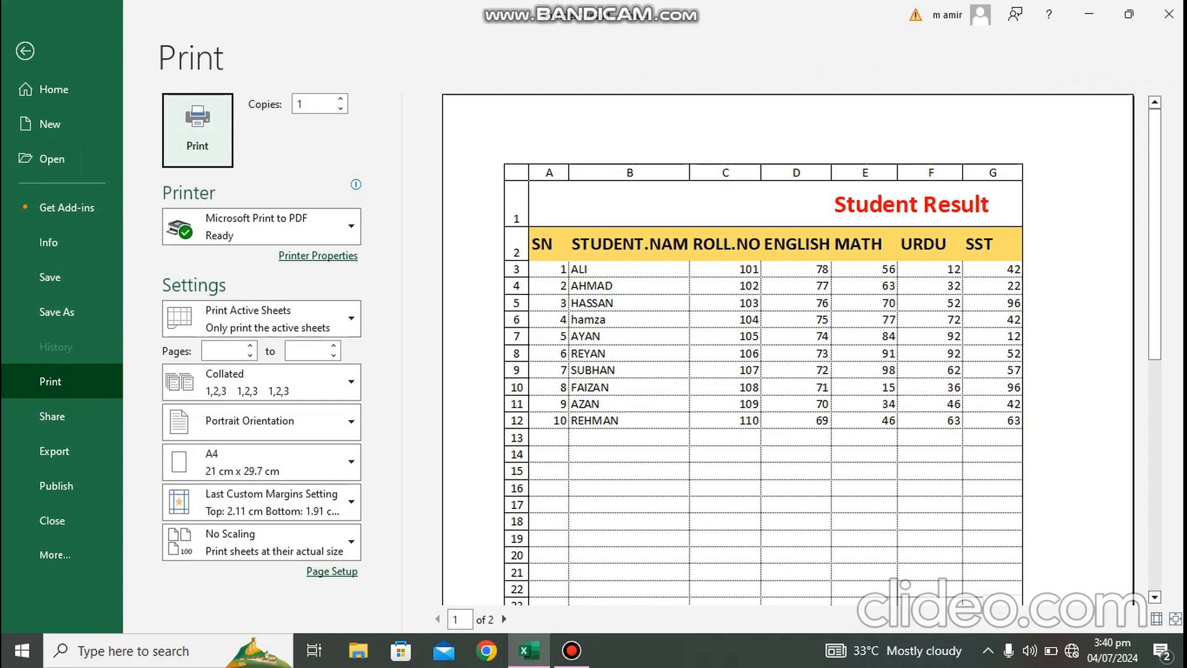
mouse_move(1155, 235)
left_mouse_down()
mouse_move(1154, 350)
mouse_move(1155, 234)
left_mouse_up()
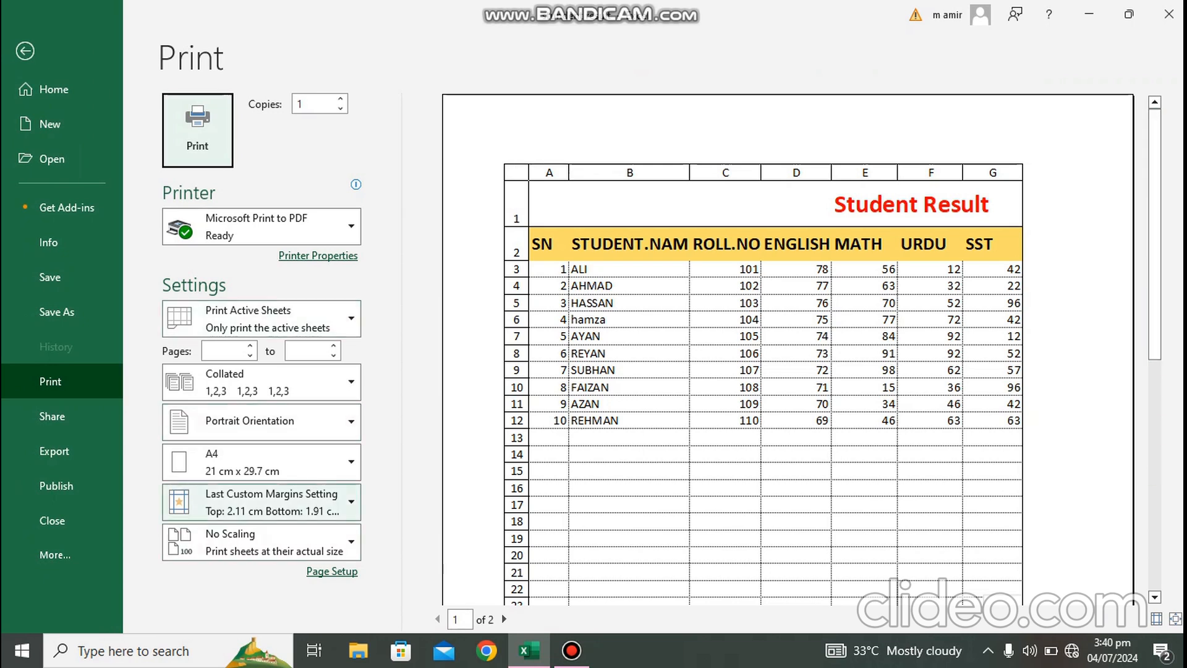
Step: Review the print range options in the print preview, keeping Print Active Sheets, and leave the preview
left_click(259, 319)
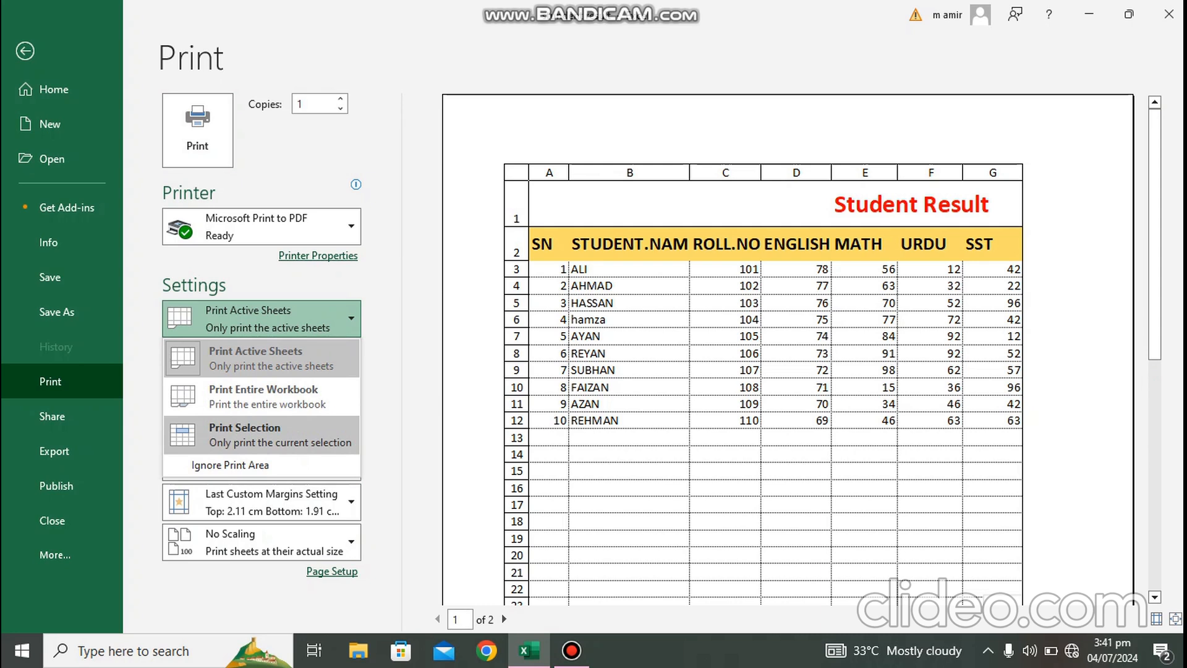
left_click(271, 358)
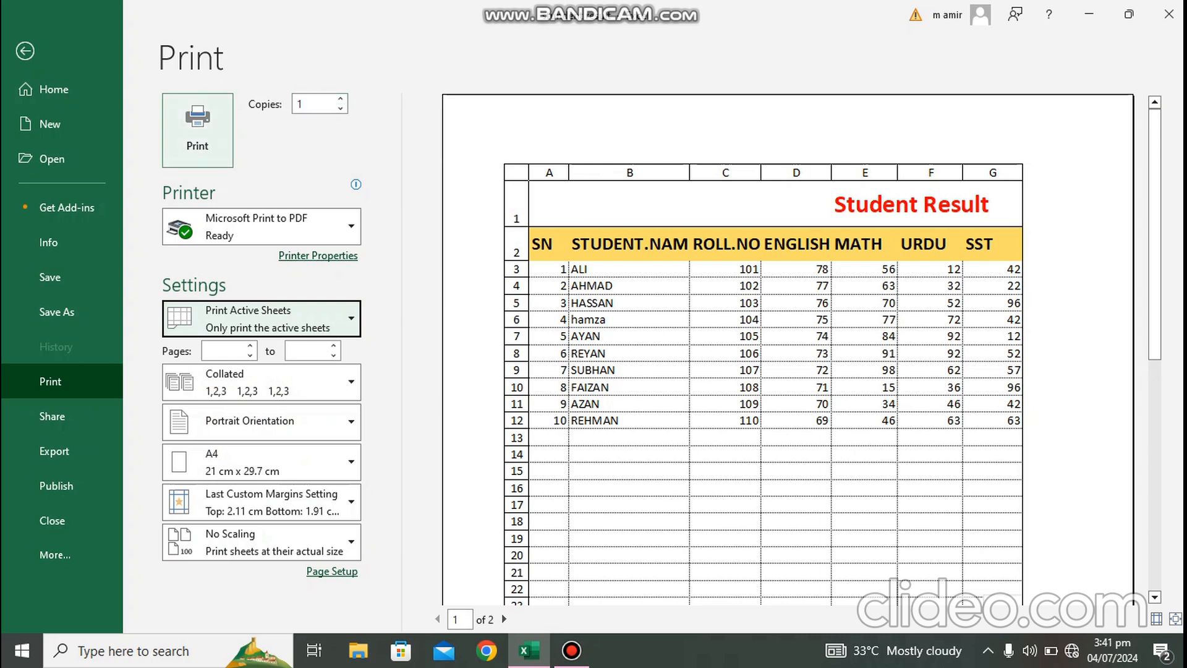
key("Escape")
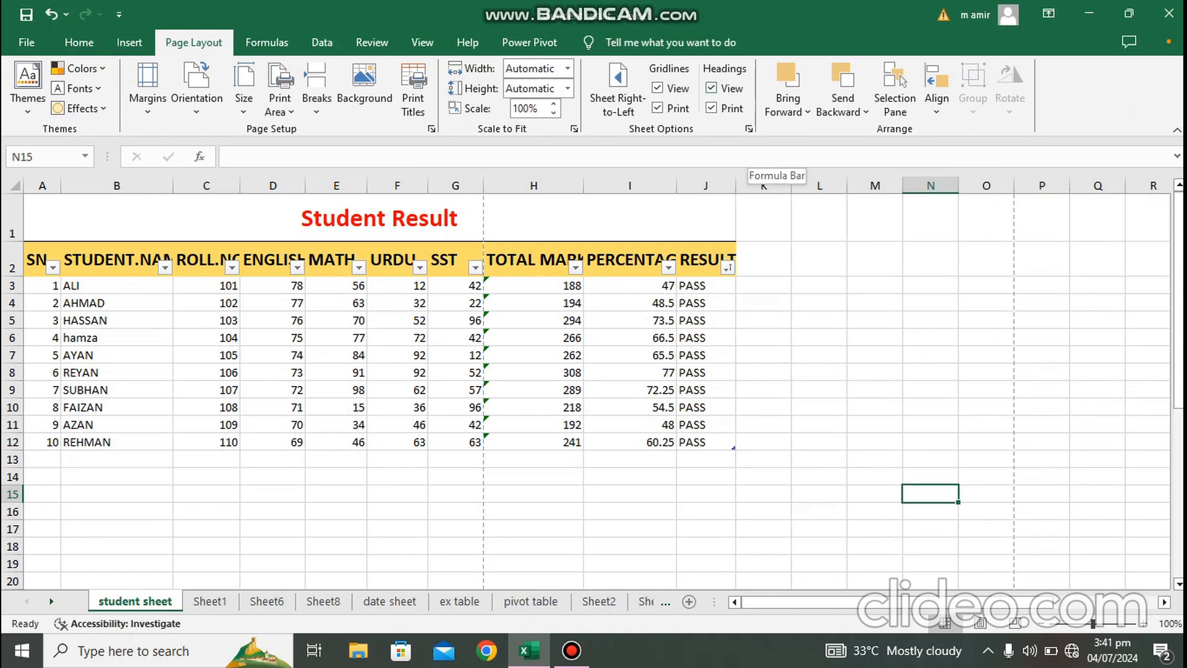
Step: Turn off printing of headings and gridlines
left_click(712, 108)
left_click(658, 108)
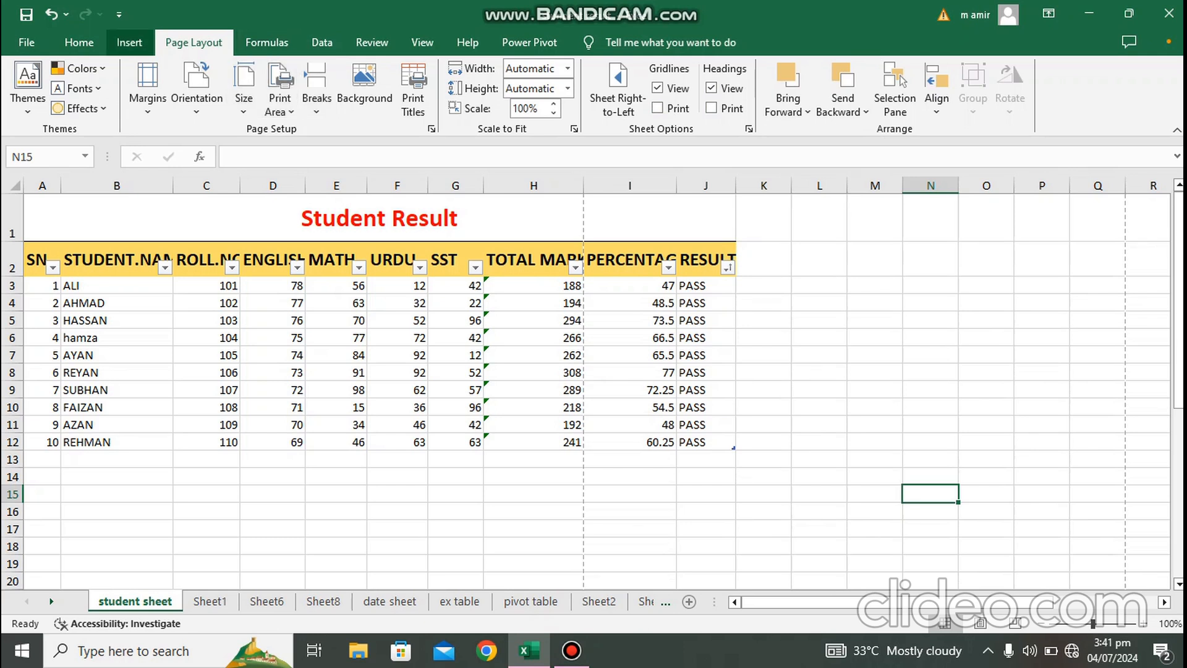
Step: Draw a rectangle about 4.92 cm wide and 2.06 cm high beside the table, then paste a copy of it
left_click(129, 42)
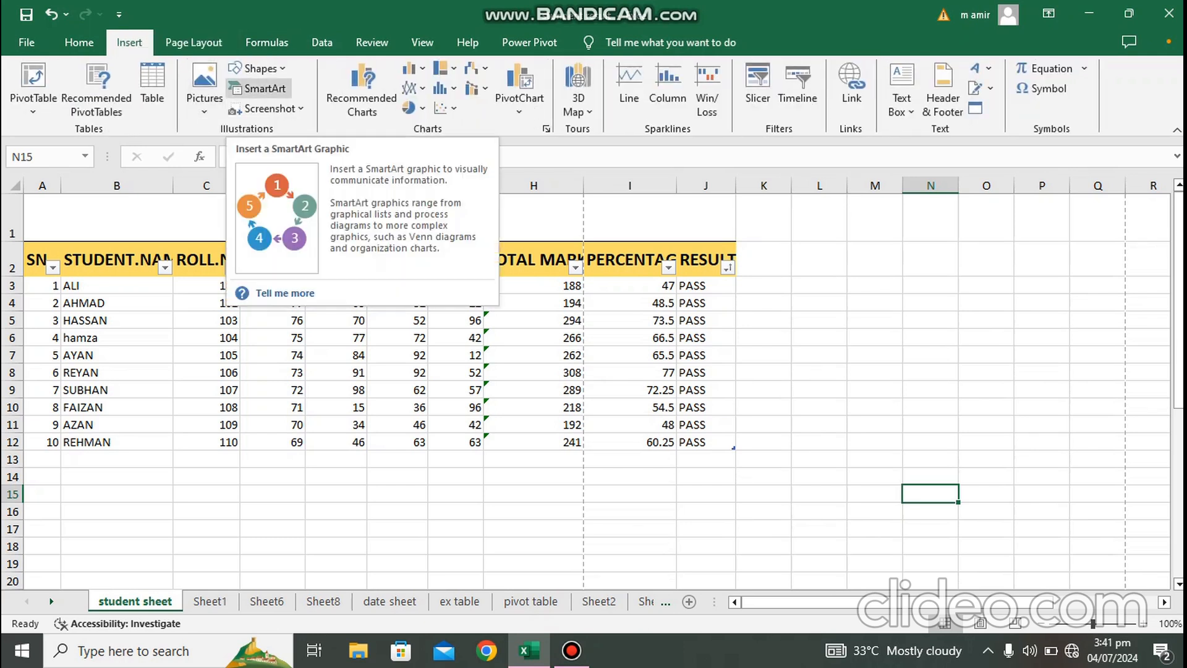
left_click(257, 68)
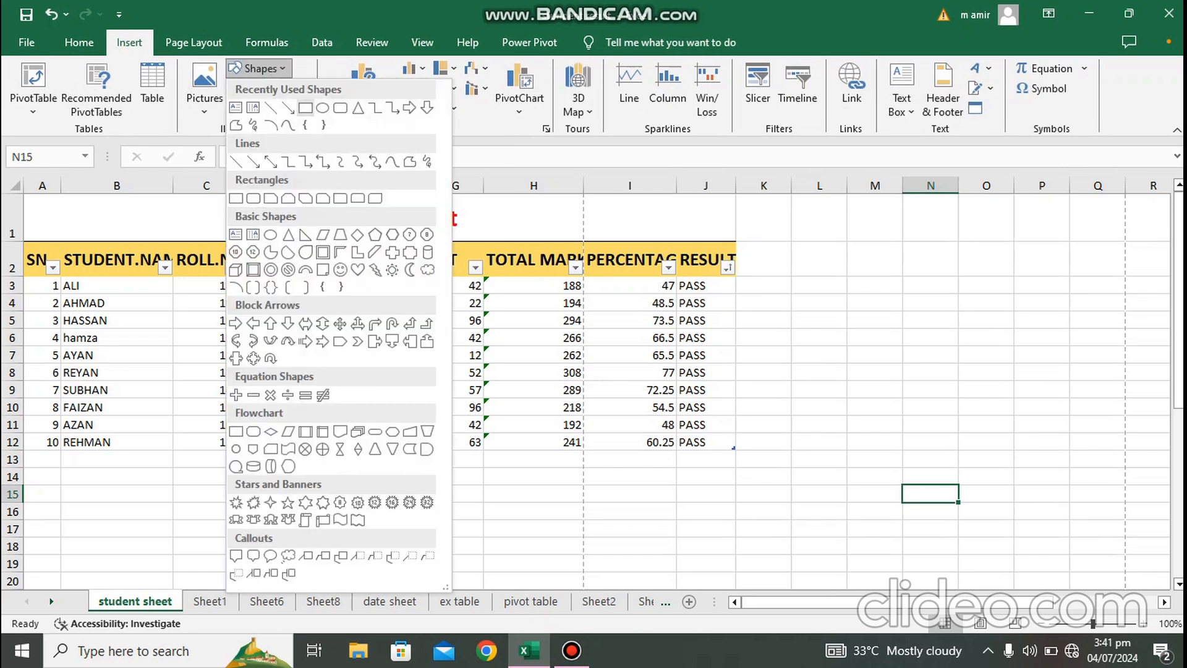
left_click(288, 108)
left_click_drag(788, 245, 951, 313)
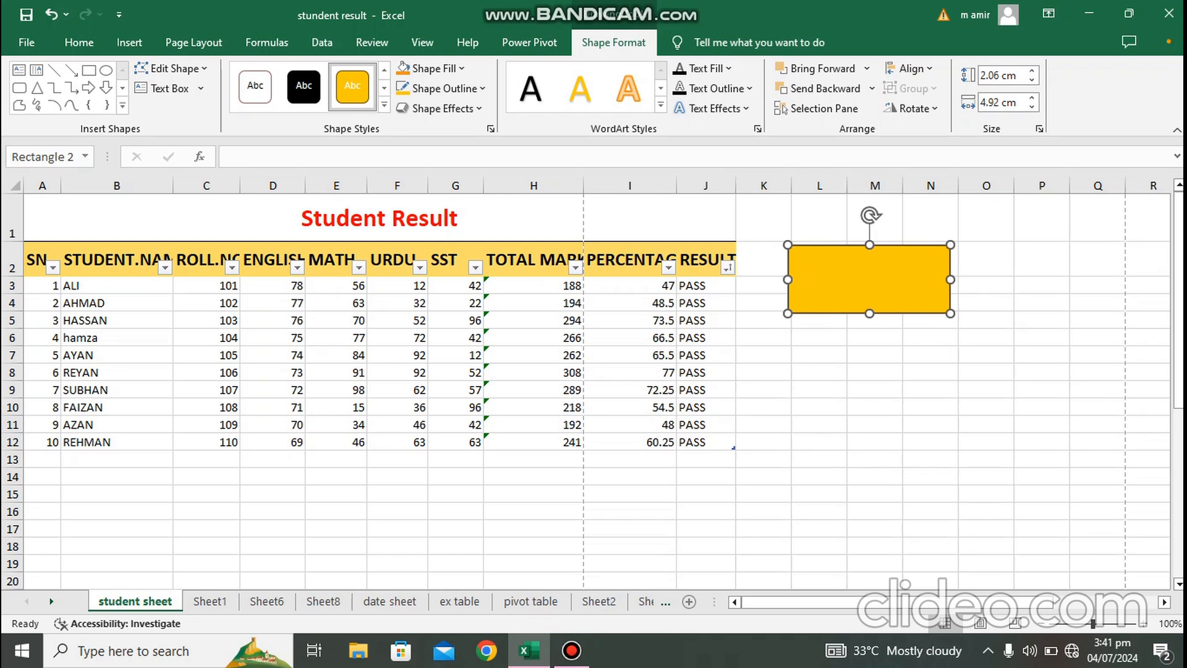
left_click(931, 337)
key("ctrl+v")
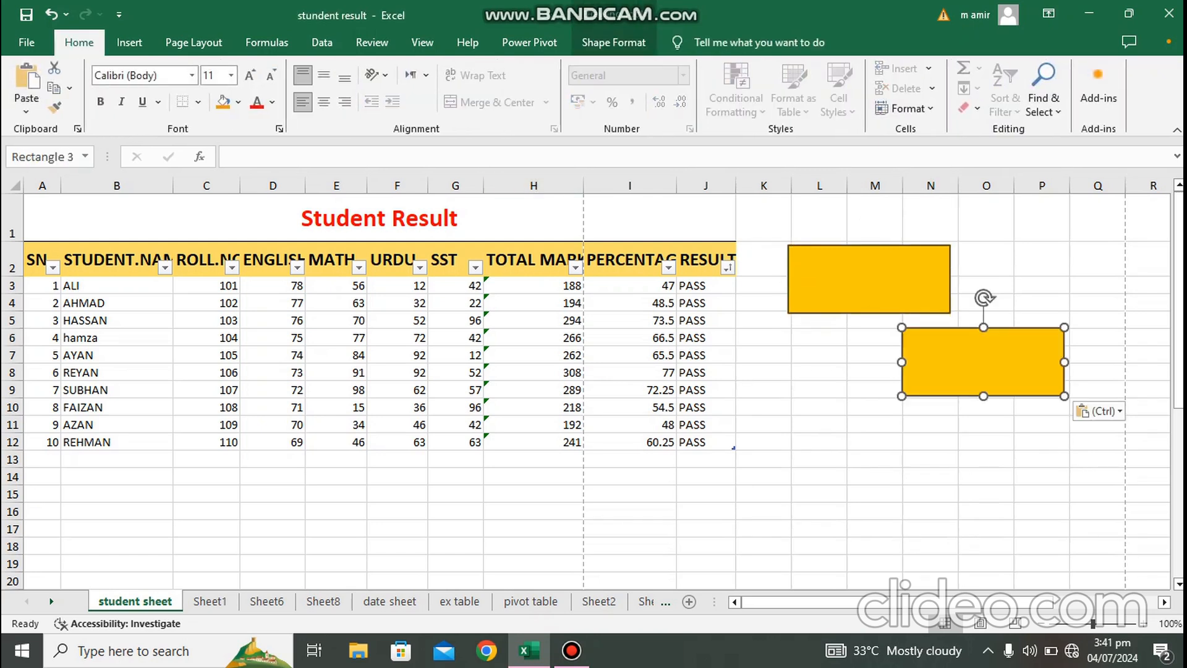
Step: Apply the black shape style to the pasted rectangle and move it to overlap the orange rectangle
left_click(613, 42)
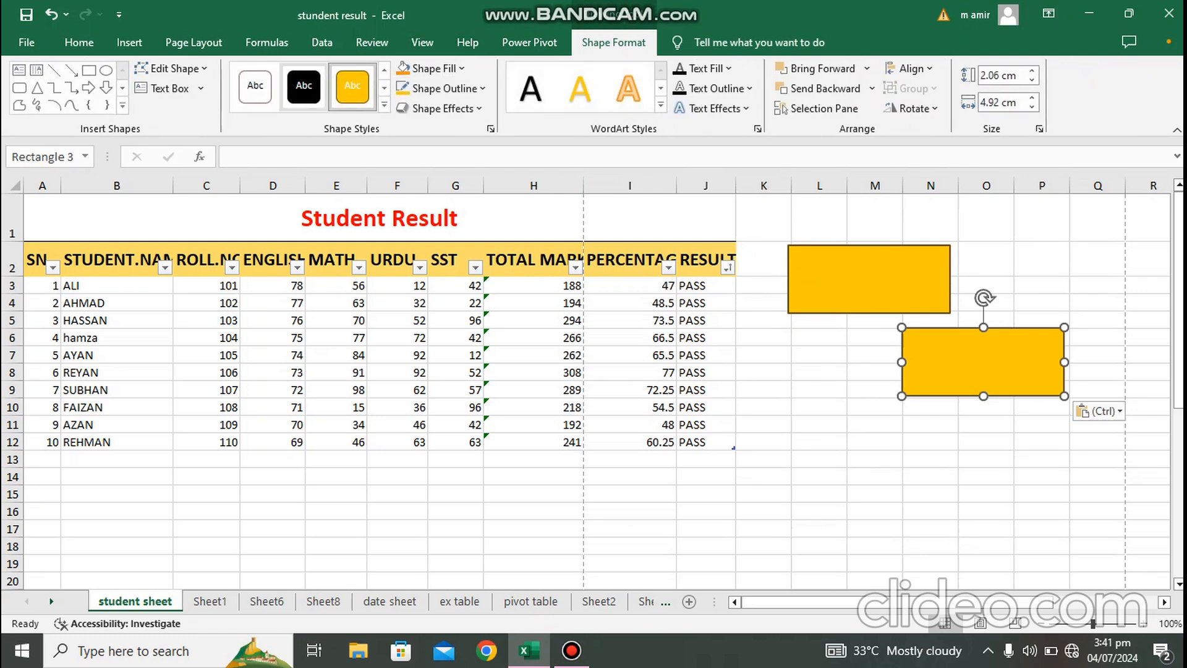
left_click(303, 85)
left_click_drag(983, 362, 884, 316)
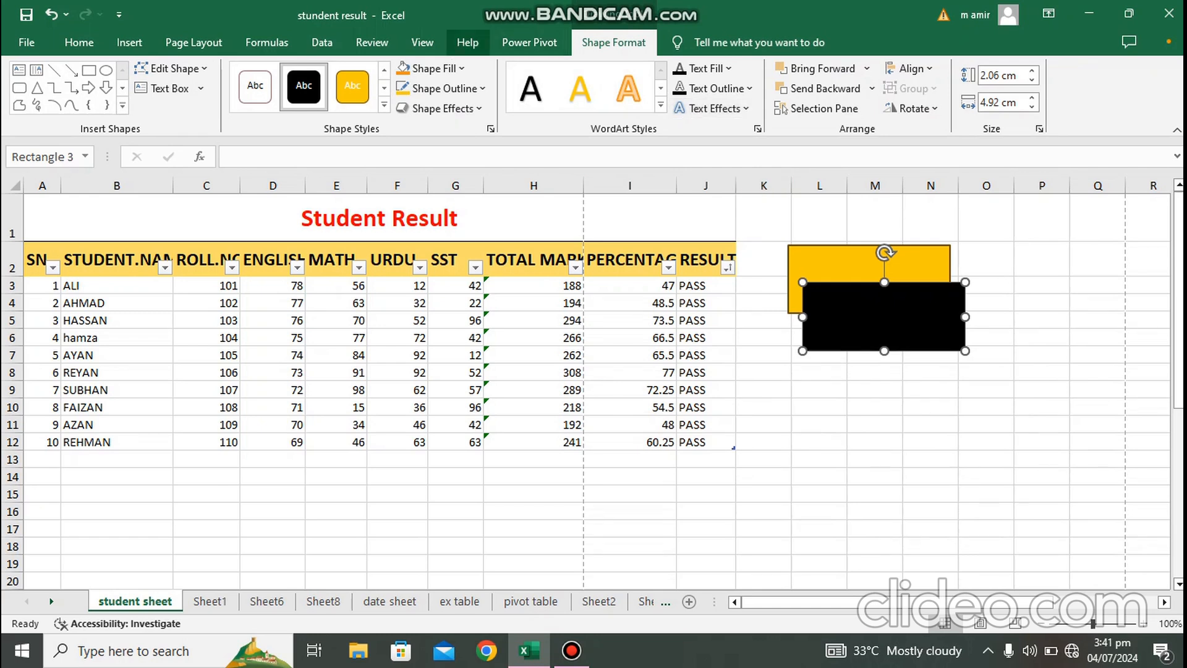
Step: Bring the orange rectangle forward in front of the black one, then send it backward again
left_click(194, 42)
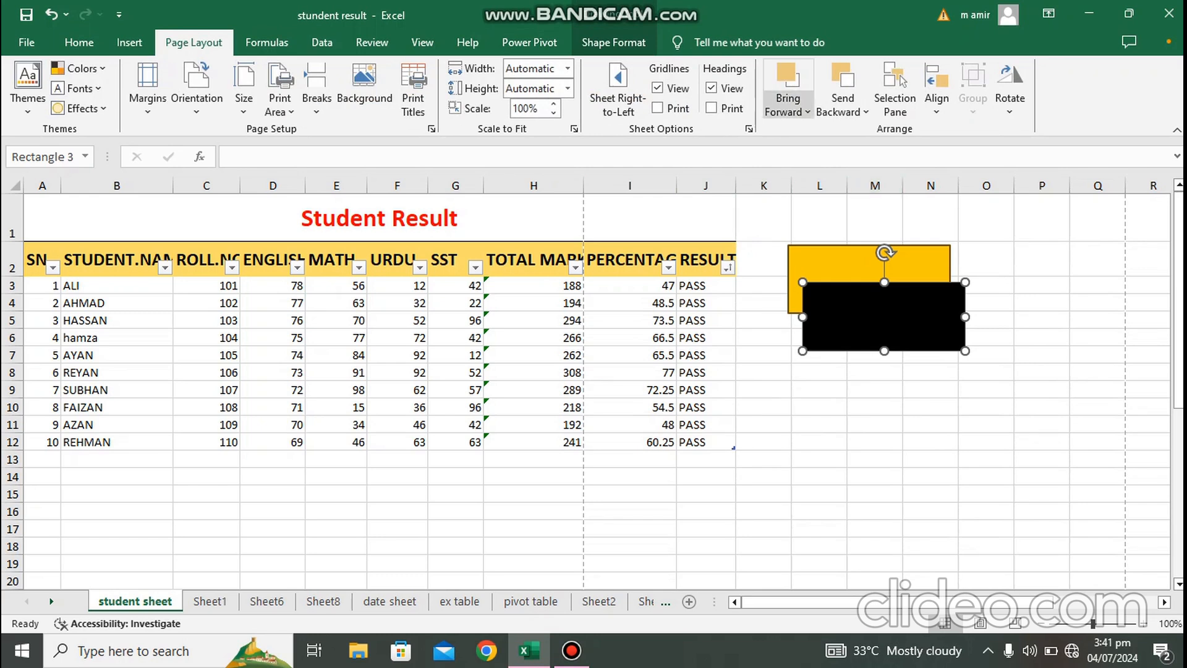
left_click(787, 106)
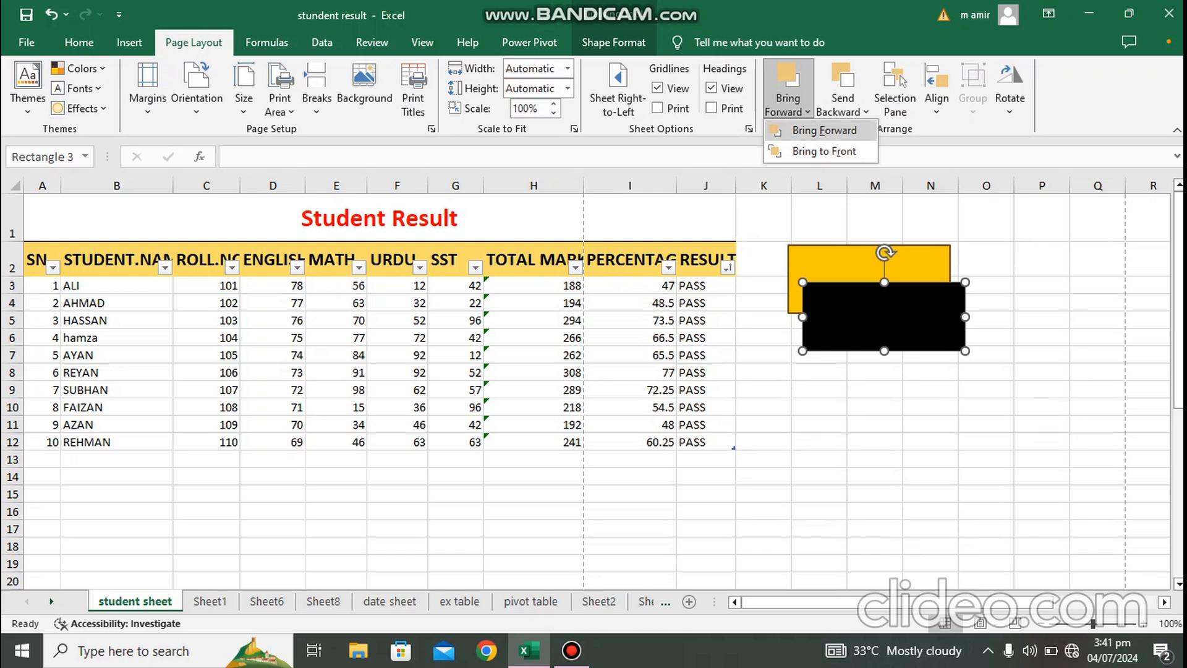
key("Escape")
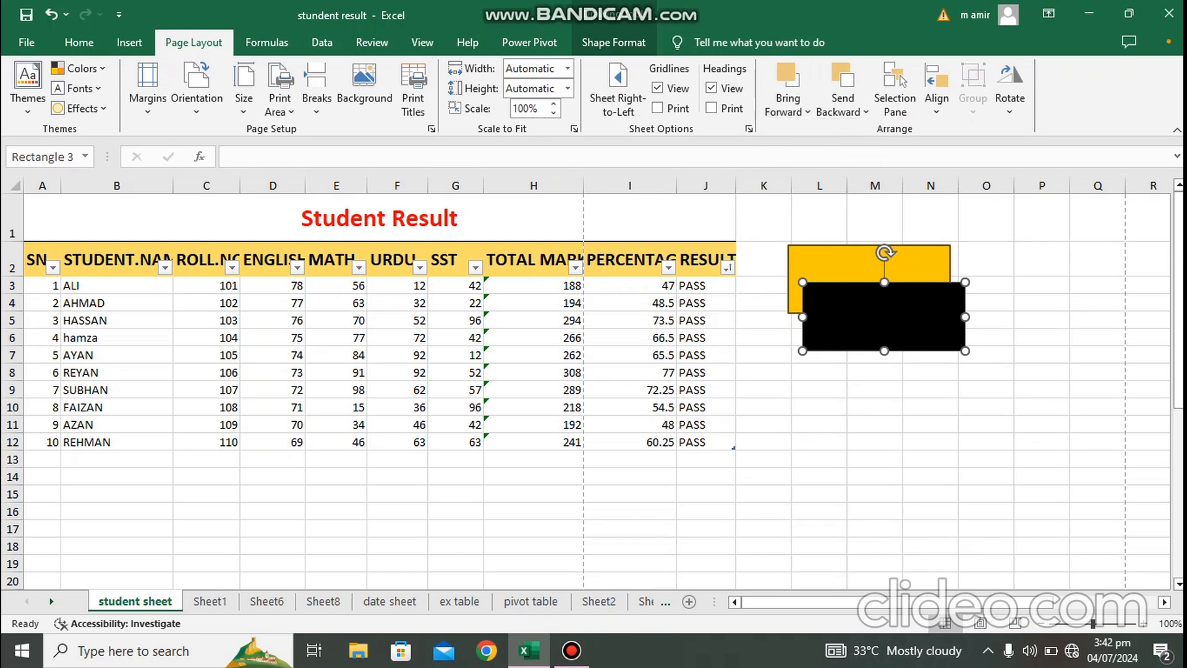
left_click(846, 264)
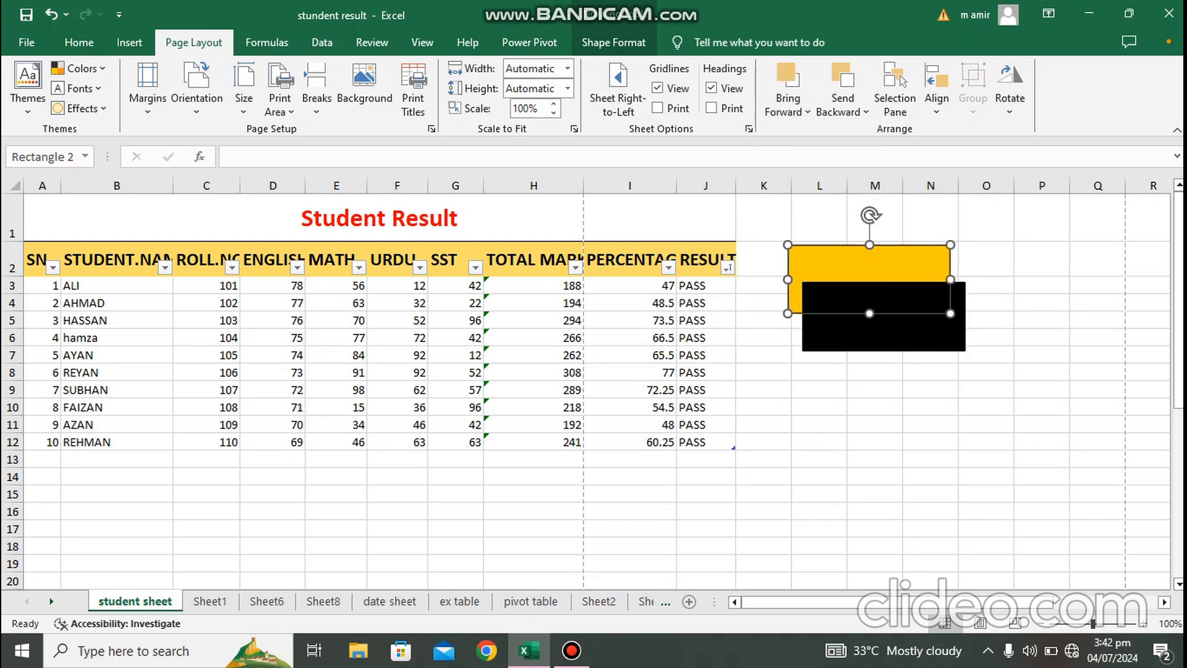
left_click(788, 105)
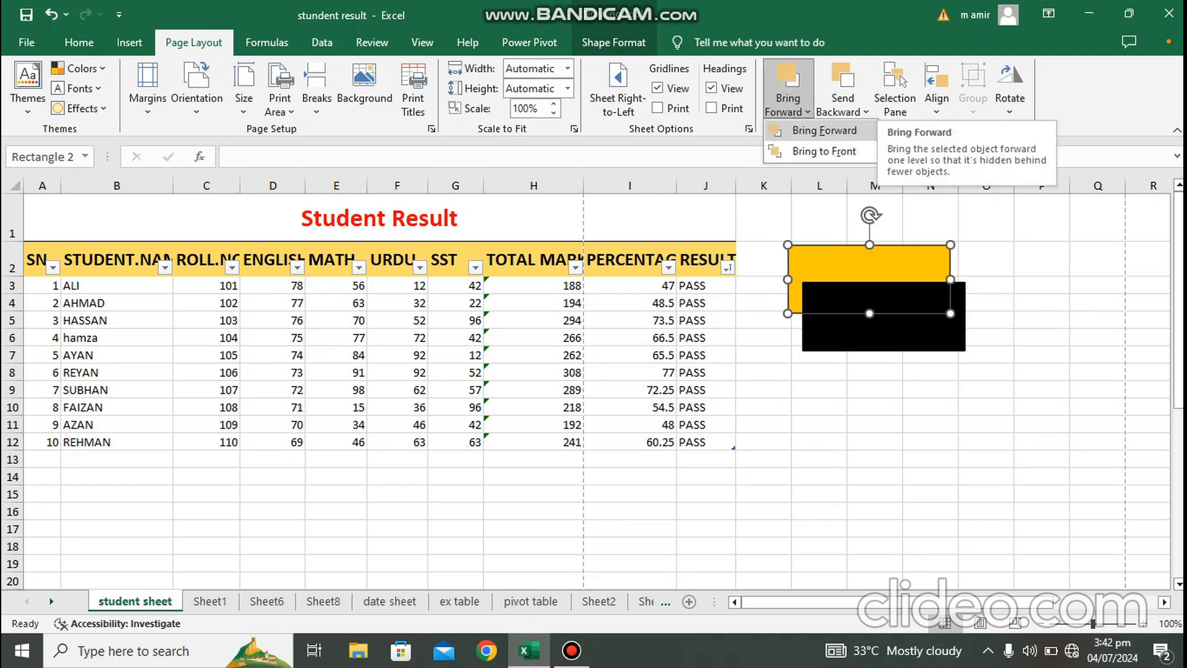
left_click(824, 130)
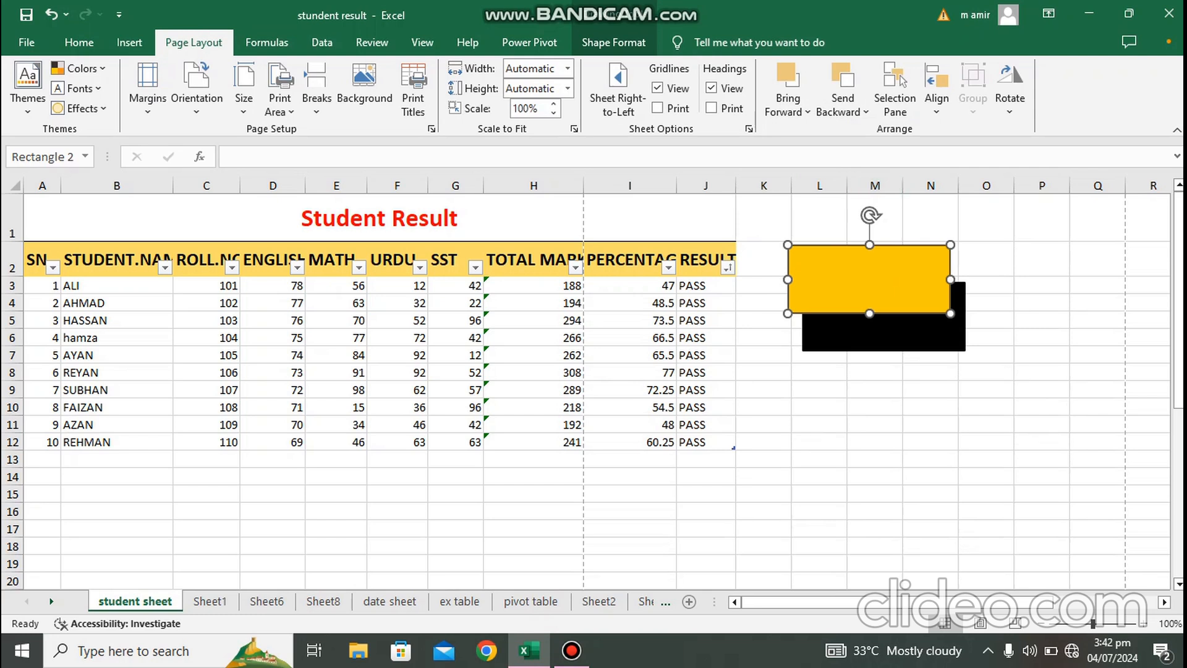
left_click(842, 105)
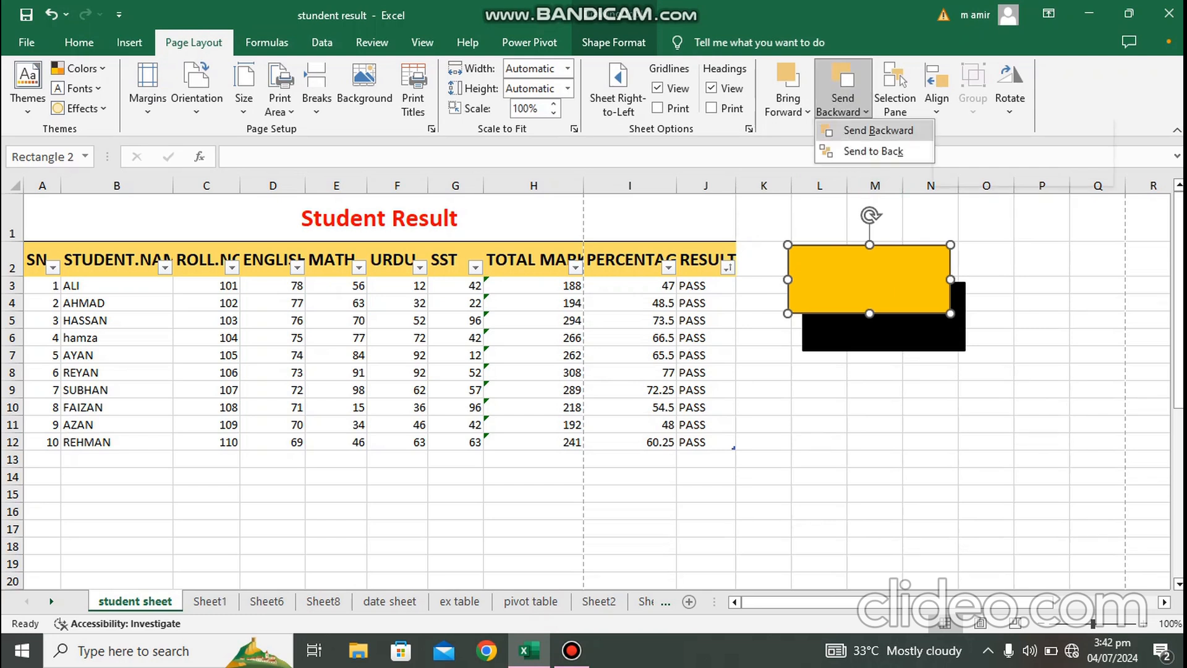
left_click(878, 129)
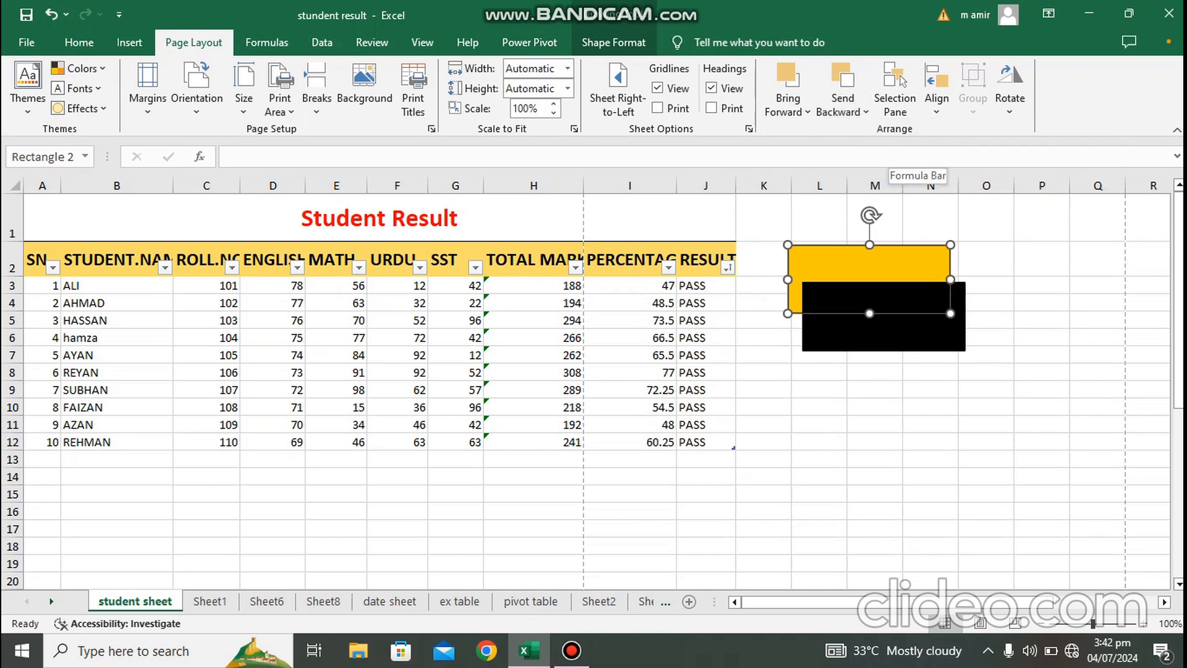
Step: Open the Selection Pane, select each listed object in turn, and close the pane
left_click(894, 93)
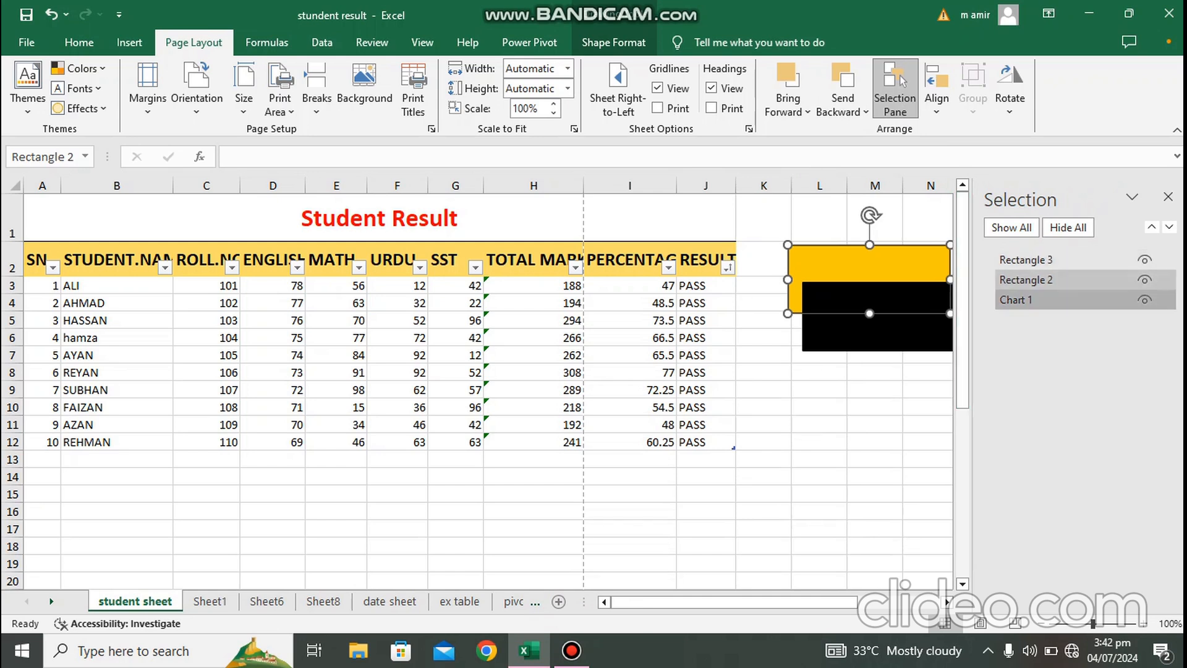
left_click(1016, 299)
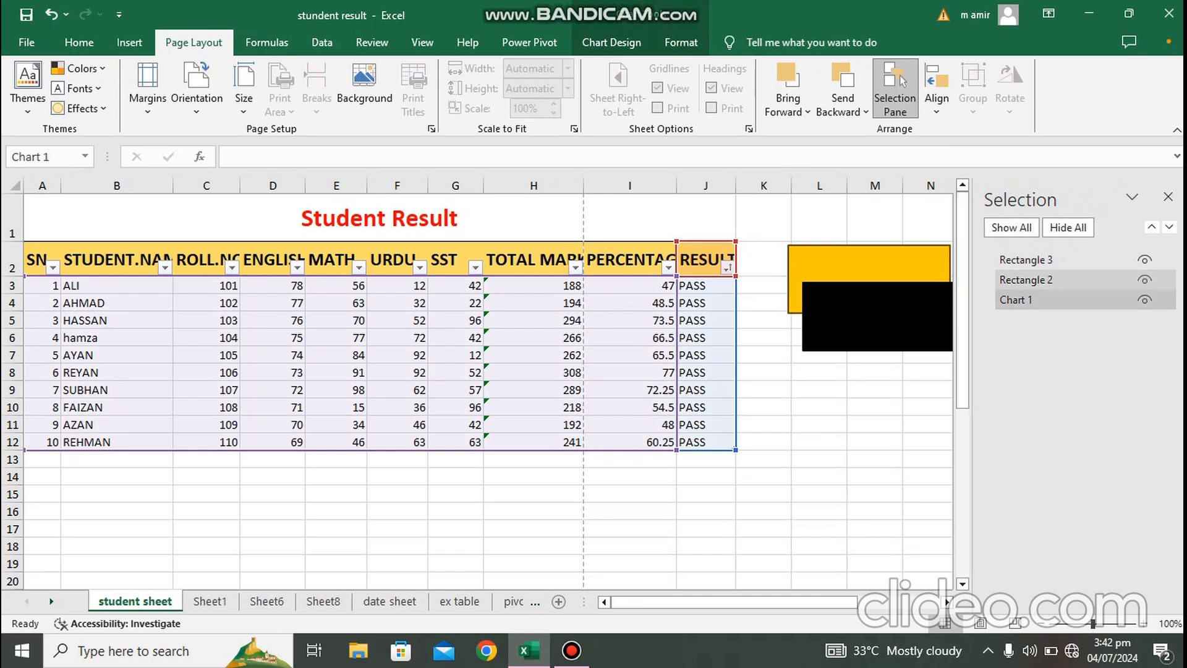
left_click(1026, 281)
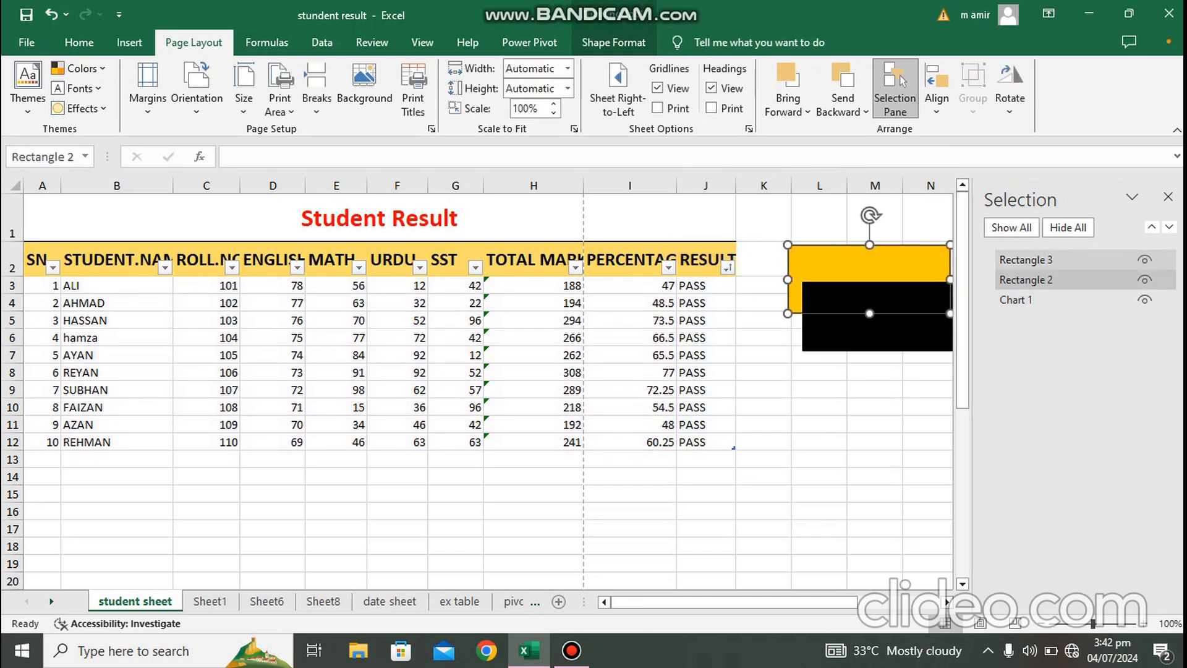
left_click(1027, 259)
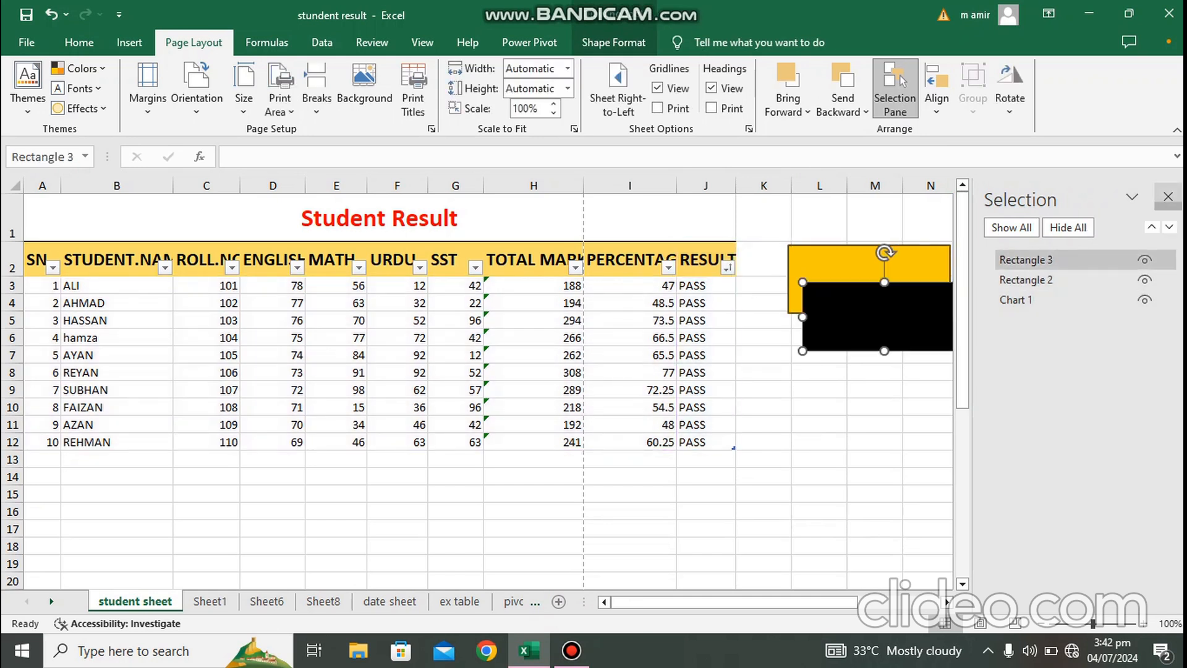
left_click(1168, 196)
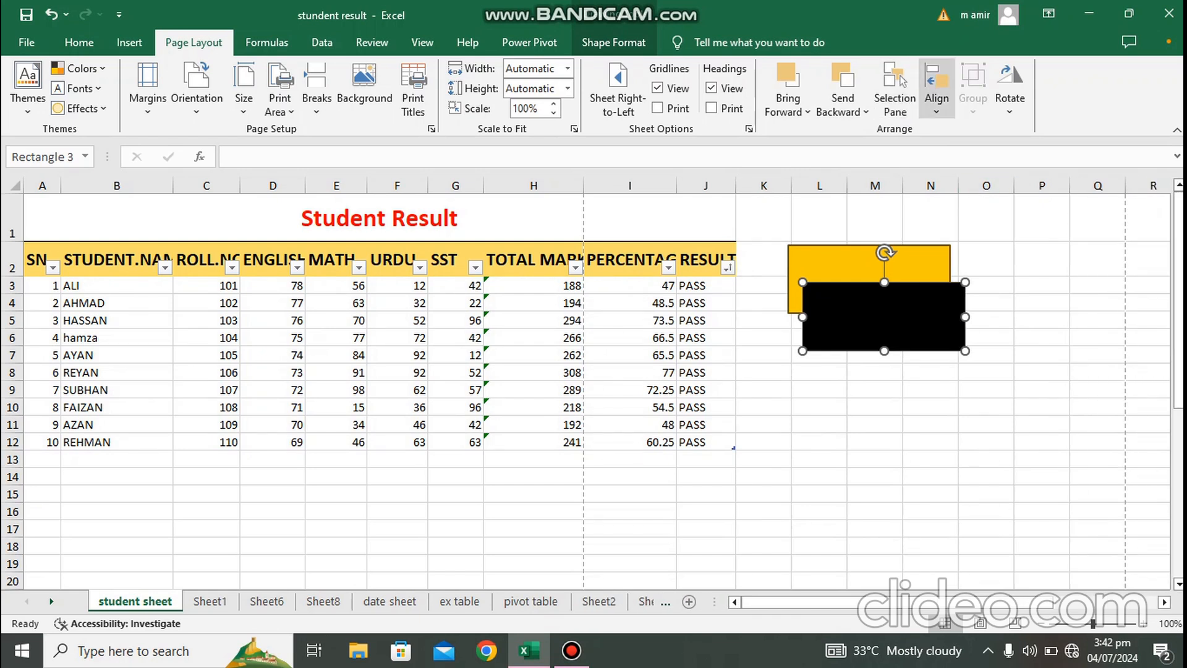
left_click(936, 99)
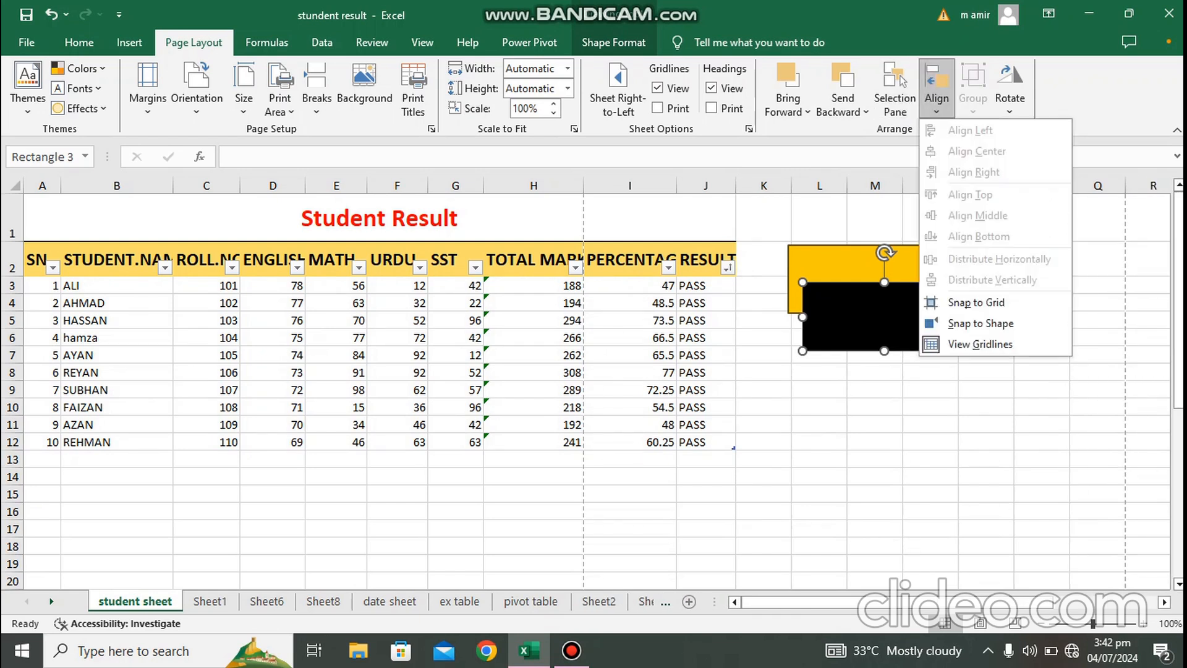
left_click(937, 99)
left_click(936, 98)
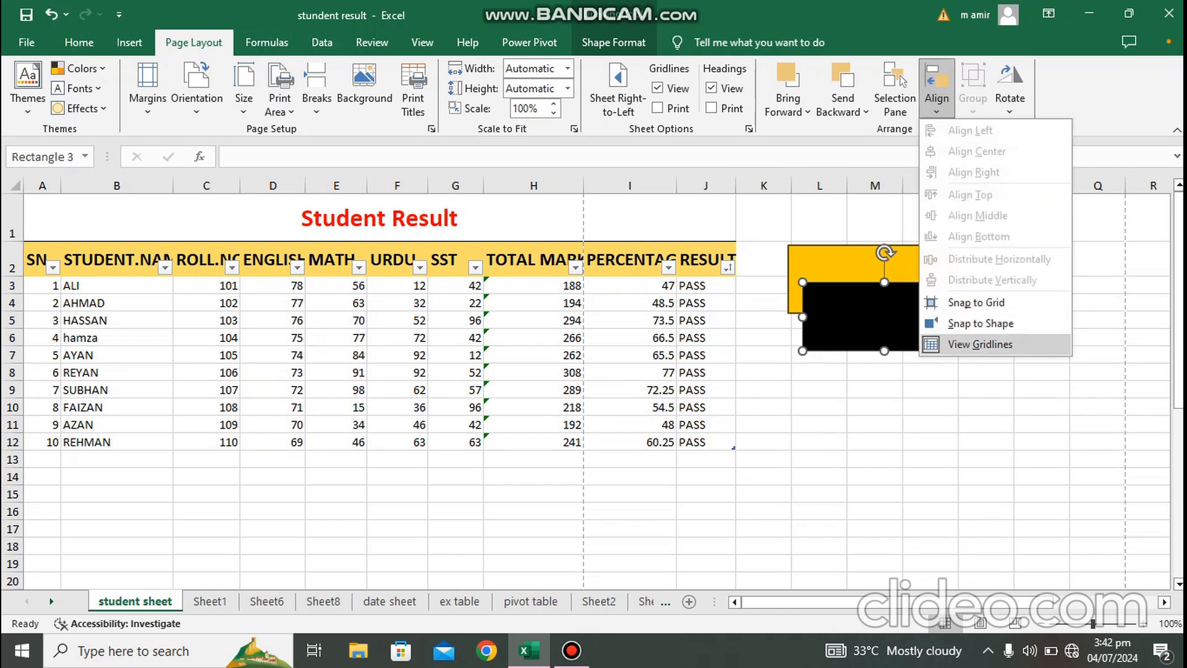
left_click(988, 360)
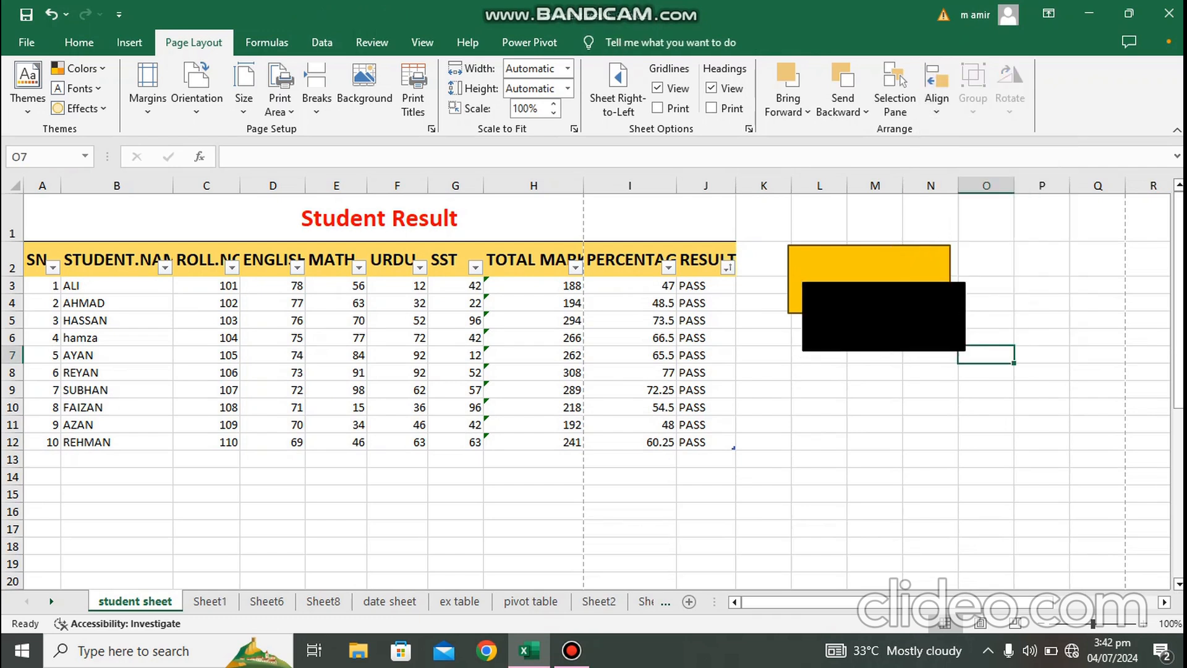
Step: Select both rectangles together and group them
mouse_move(866, 265)
left_mouse_down()
mouse_move(873, 285)
mouse_move(863, 265)
left_mouse_up()
mouse_move(884, 322)
left_mouse_down()
mouse_move(890, 351)
mouse_move(882, 330)
left_mouse_up()
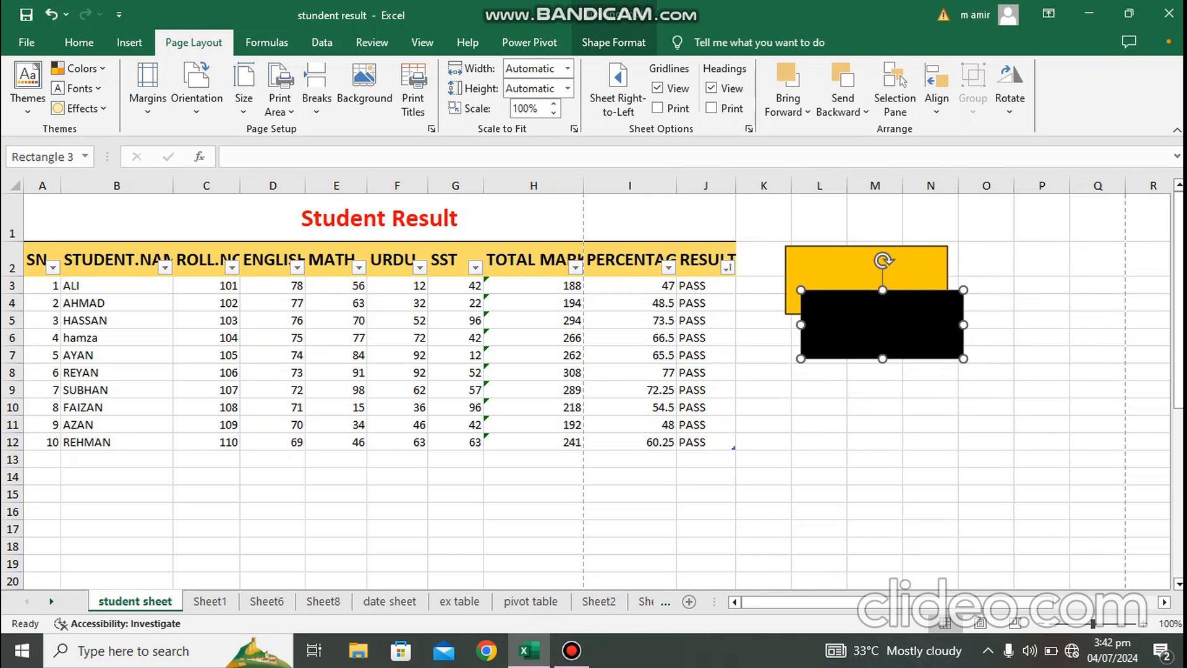
left_click(859, 268)
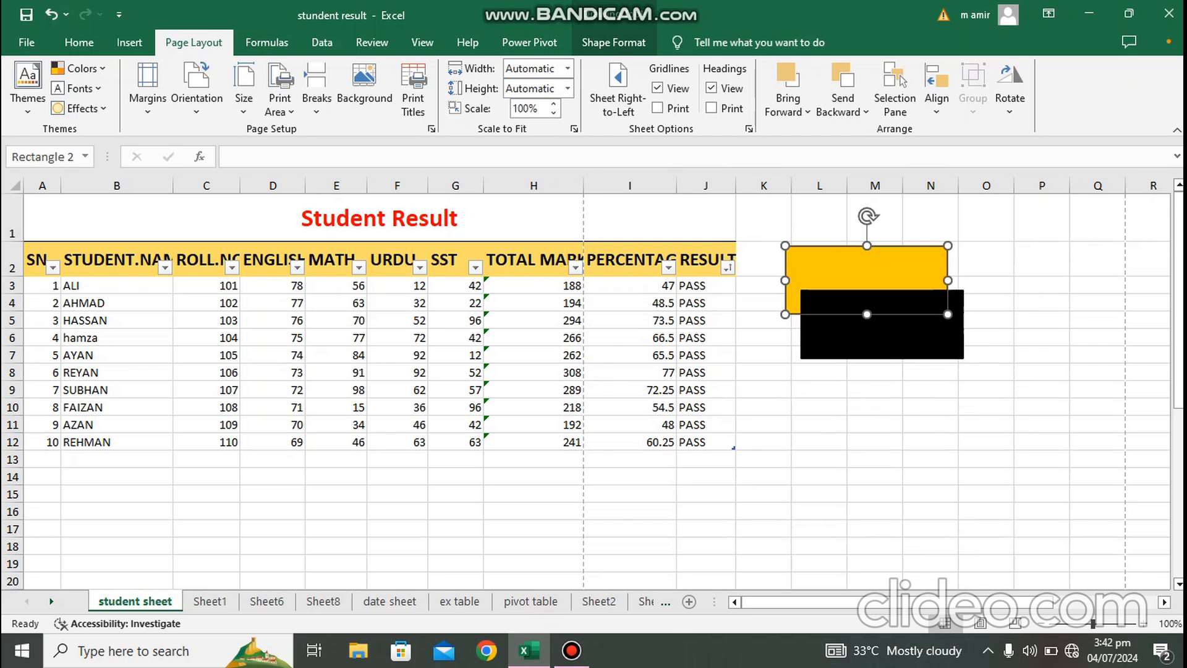
left_click(986, 354)
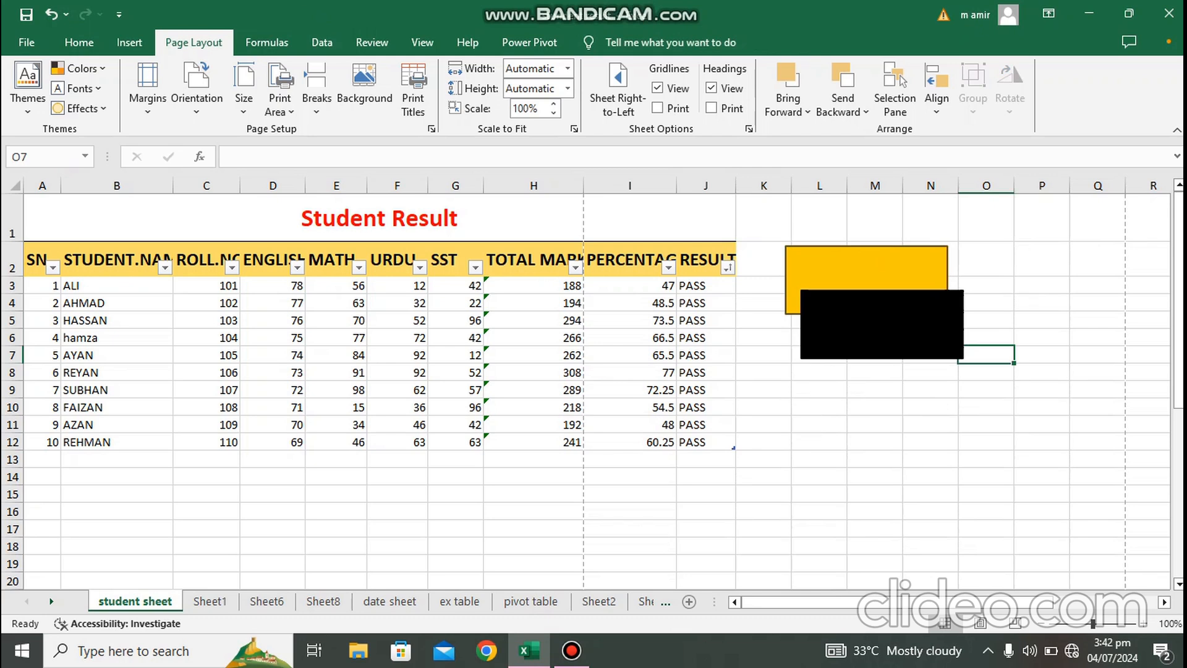
left_click(883, 324)
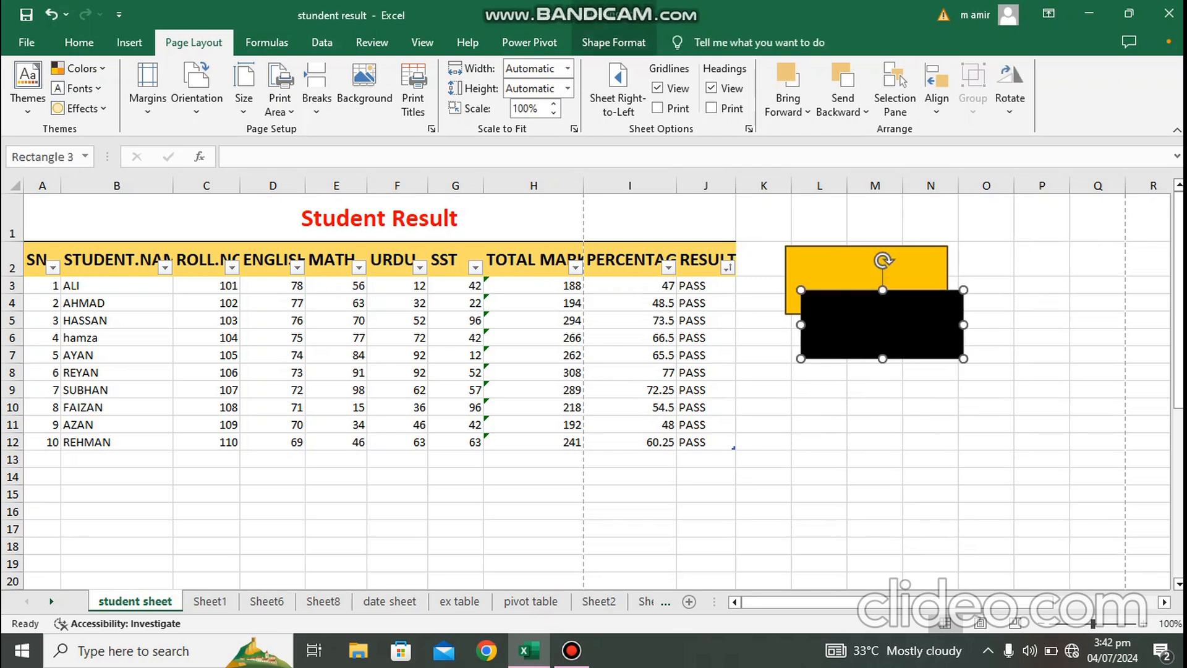
left_click(865, 269)
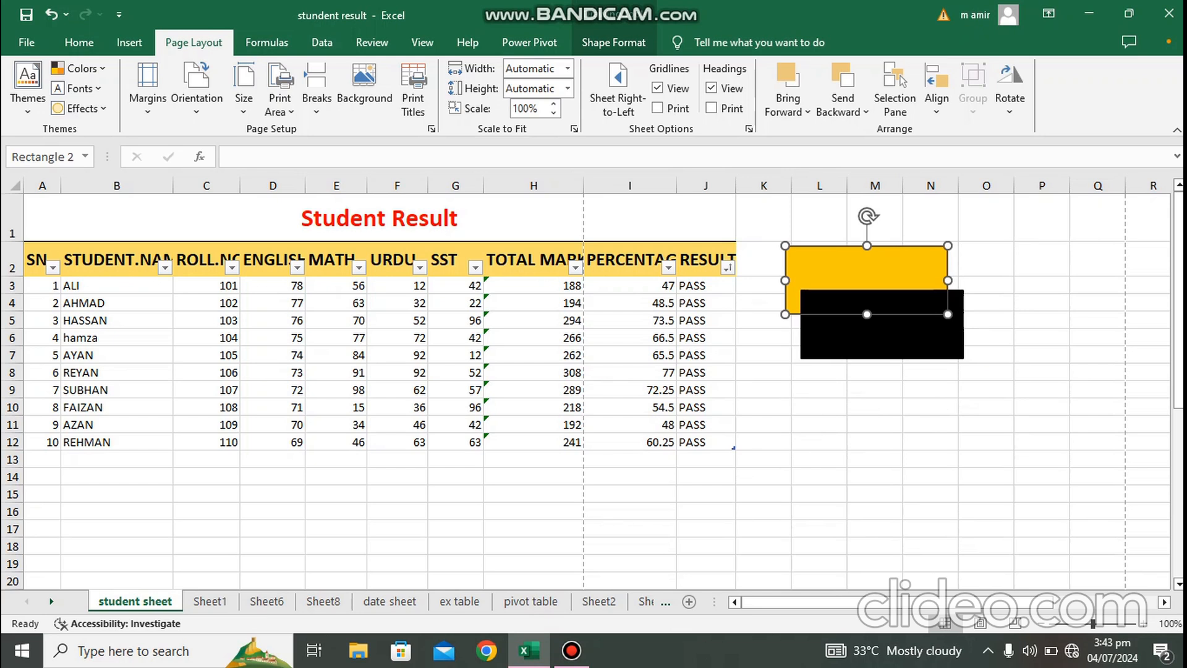
left_click(986, 354)
left_click(909, 327)
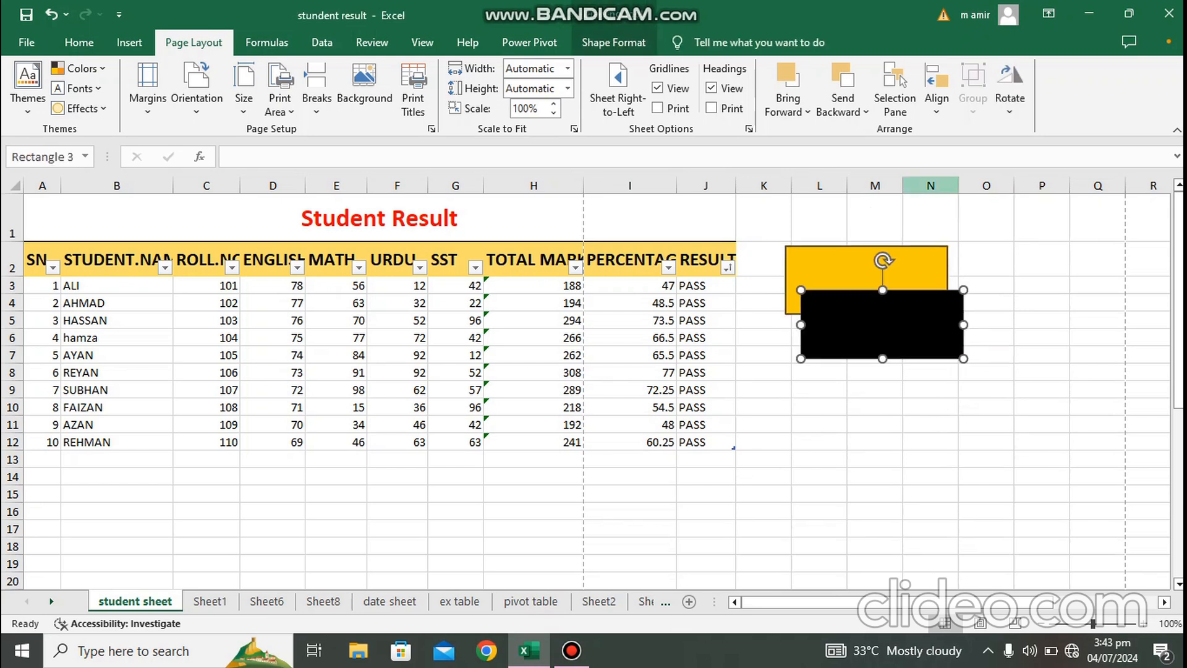
left_click(986, 218)
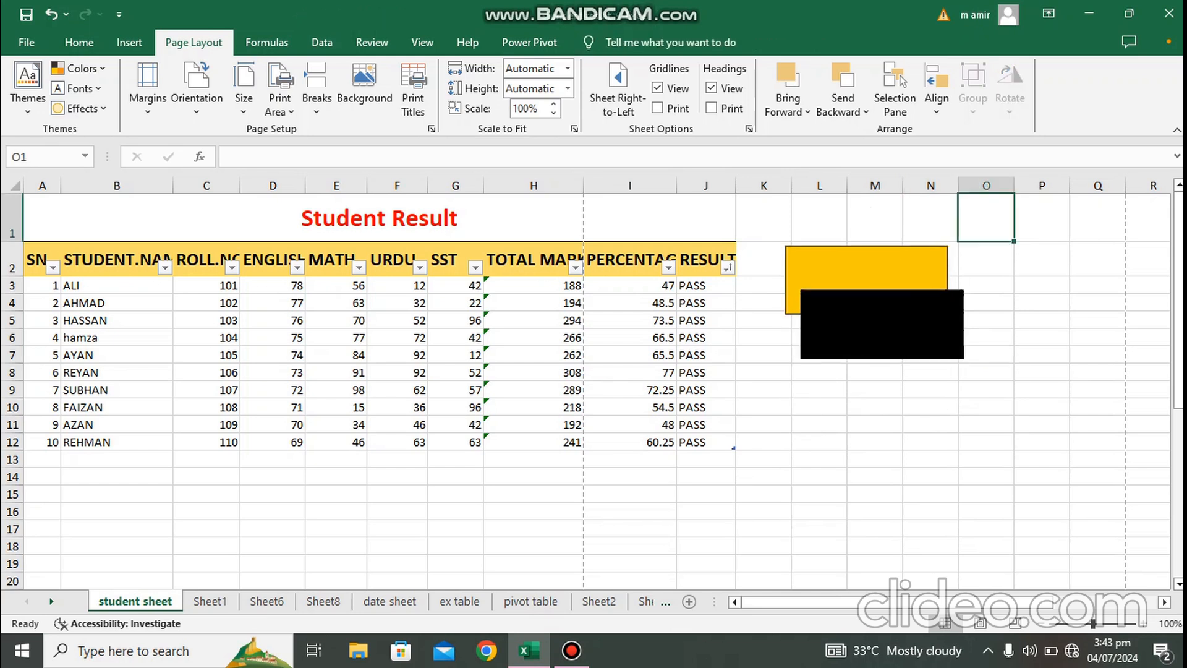
left_click(867, 267)
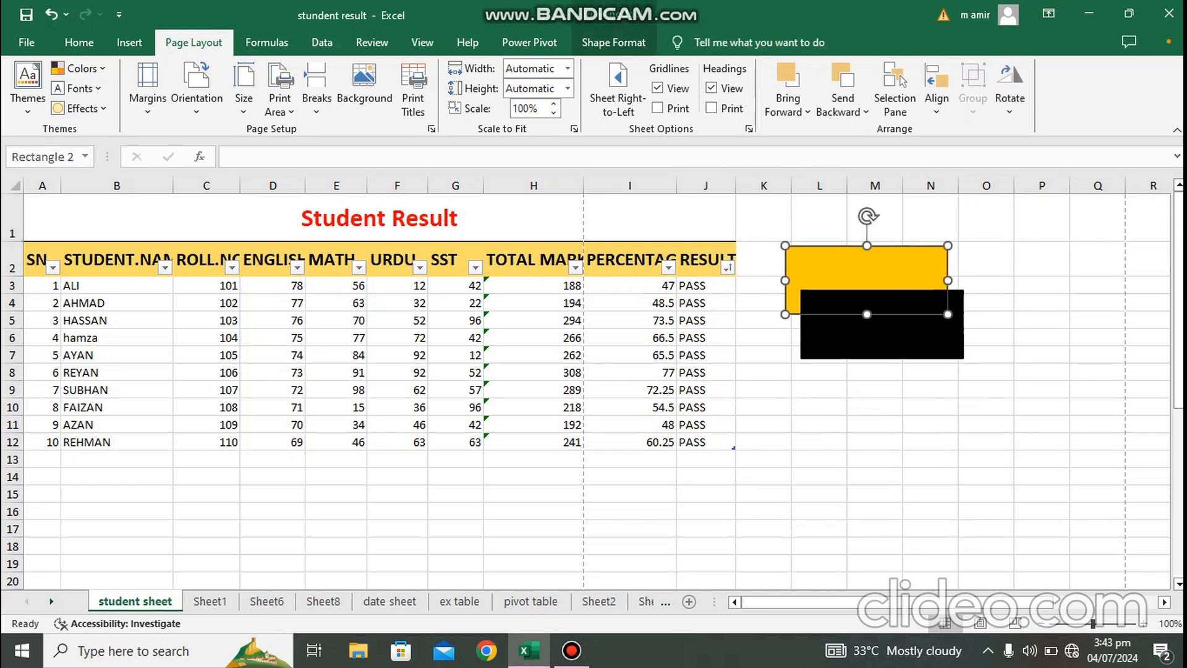
left_click(986, 218)
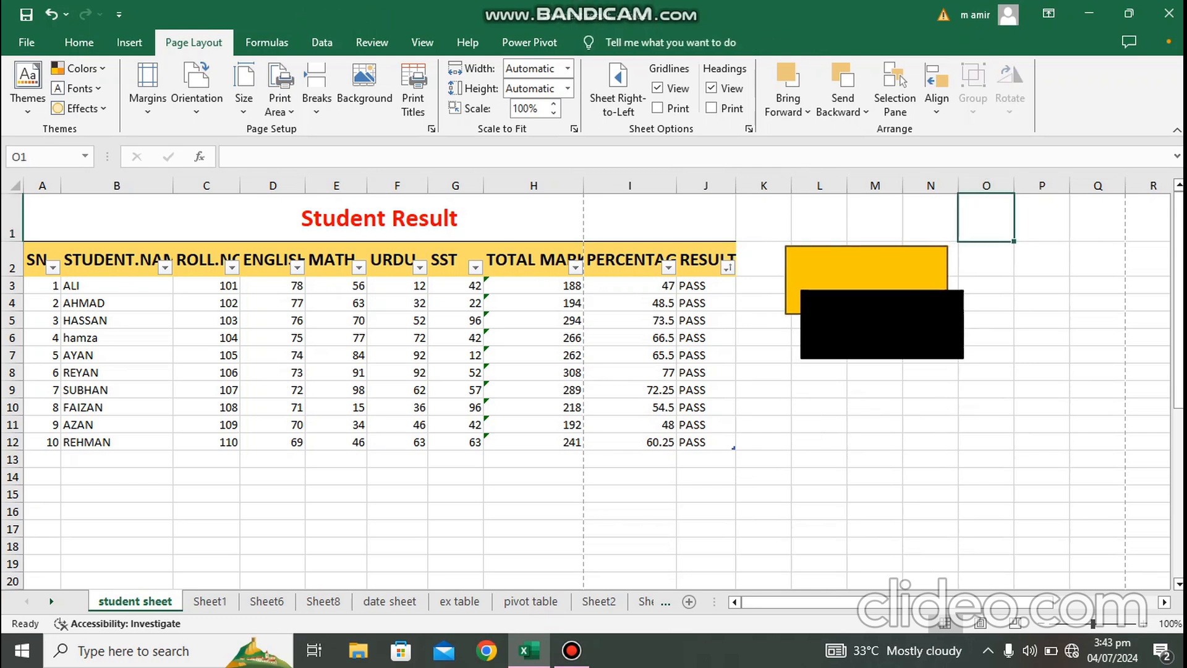
left_click(986, 259)
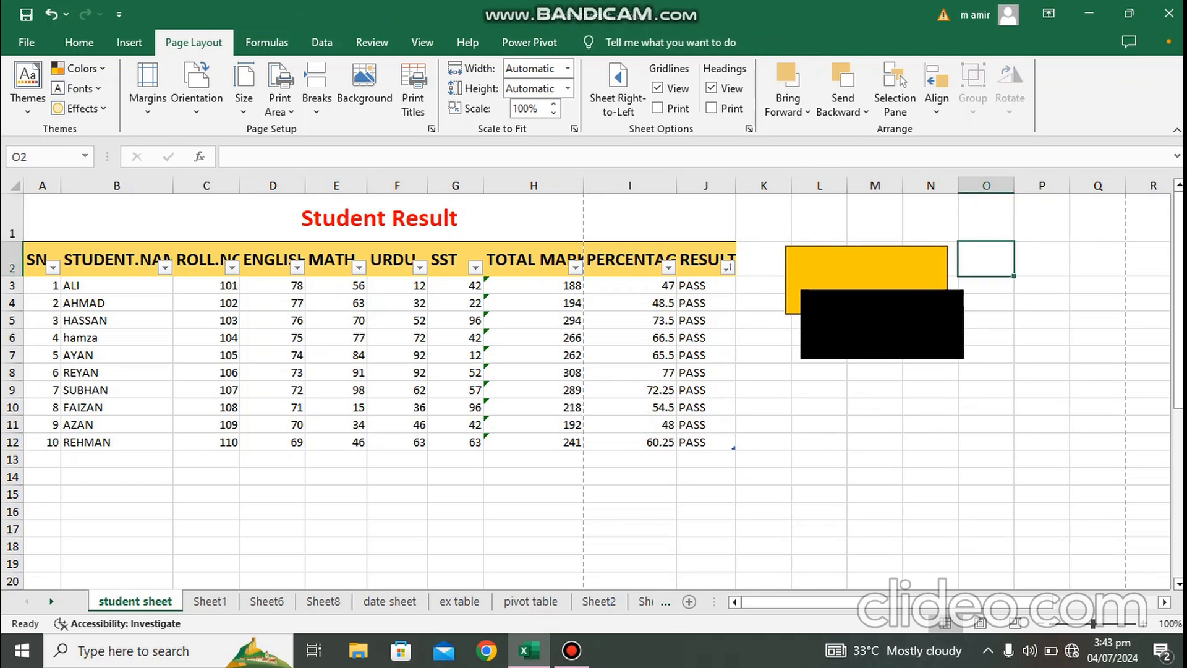
left_click(875, 268)
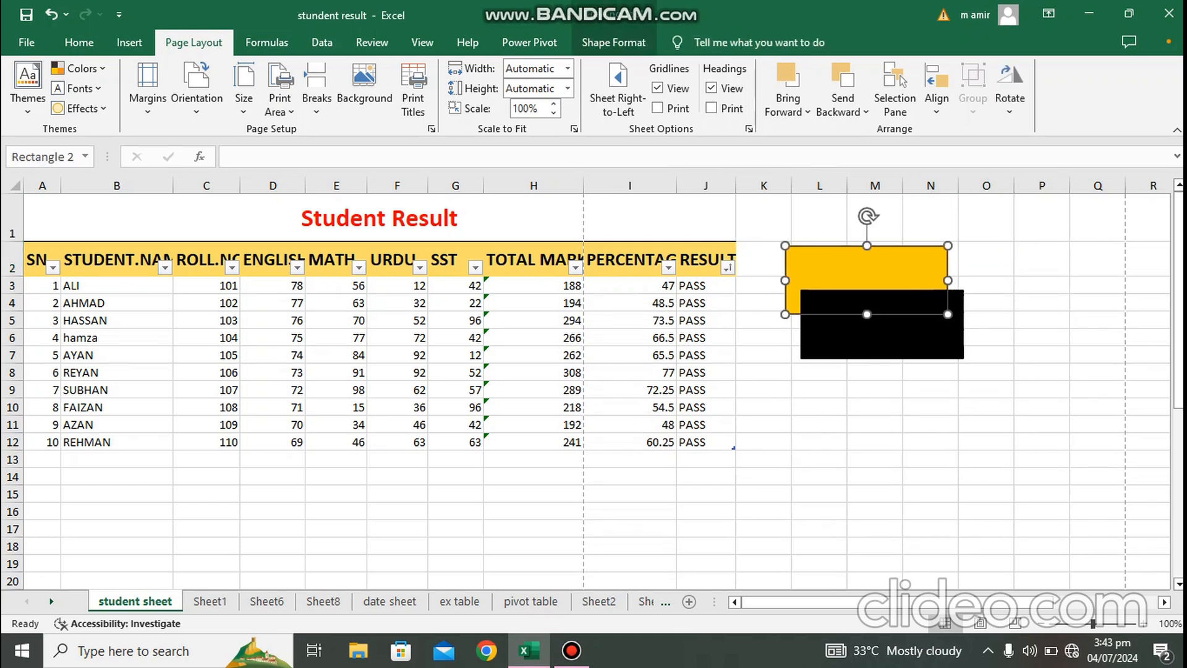
left_click(883, 333, "ctrl")
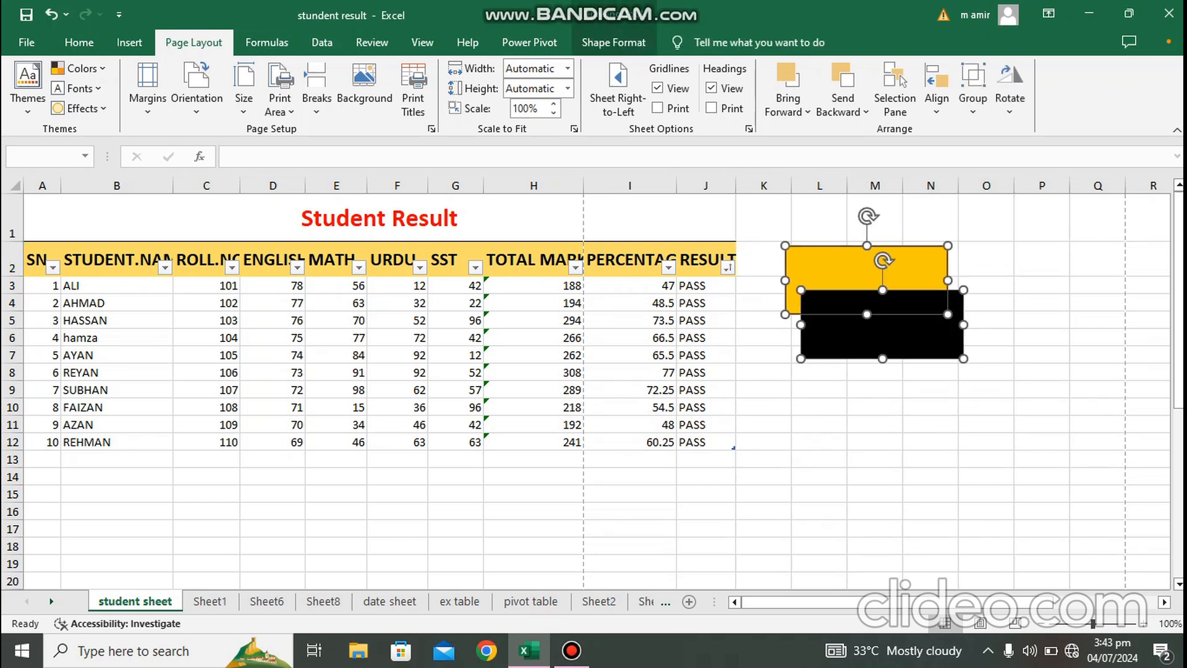
left_click(972, 92)
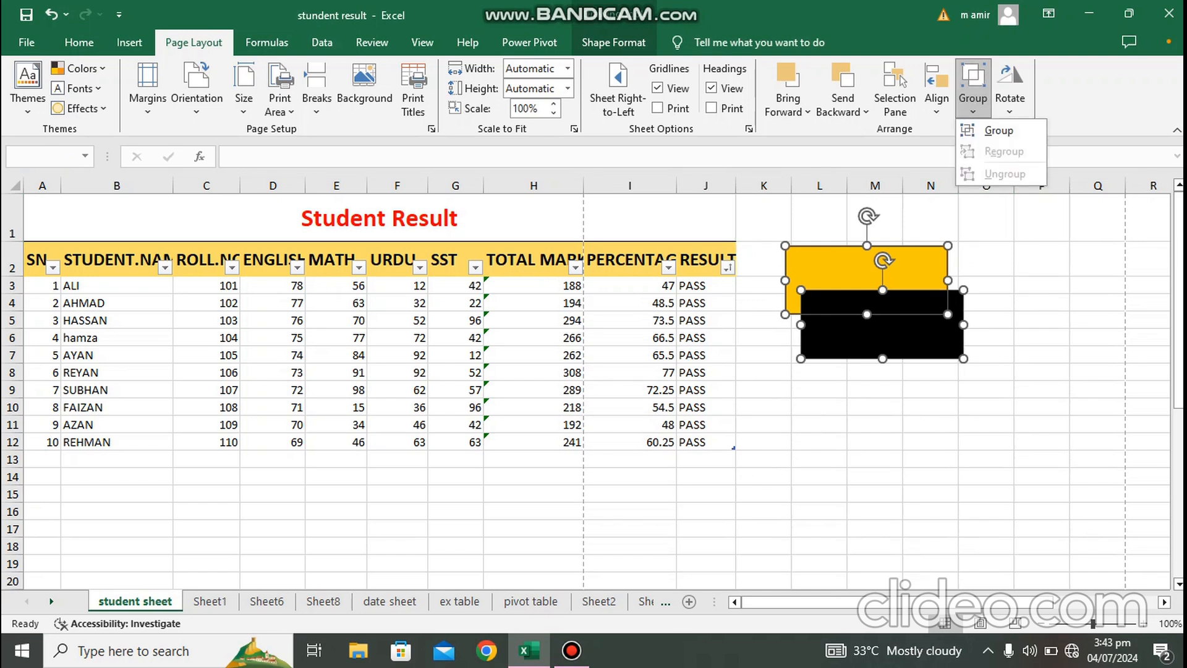
left_click(1000, 130)
Step: Move the grouped rectangles down slightly, rotate the group 90° right and flip it horizontally
left_click_drag(881, 296, 897, 337)
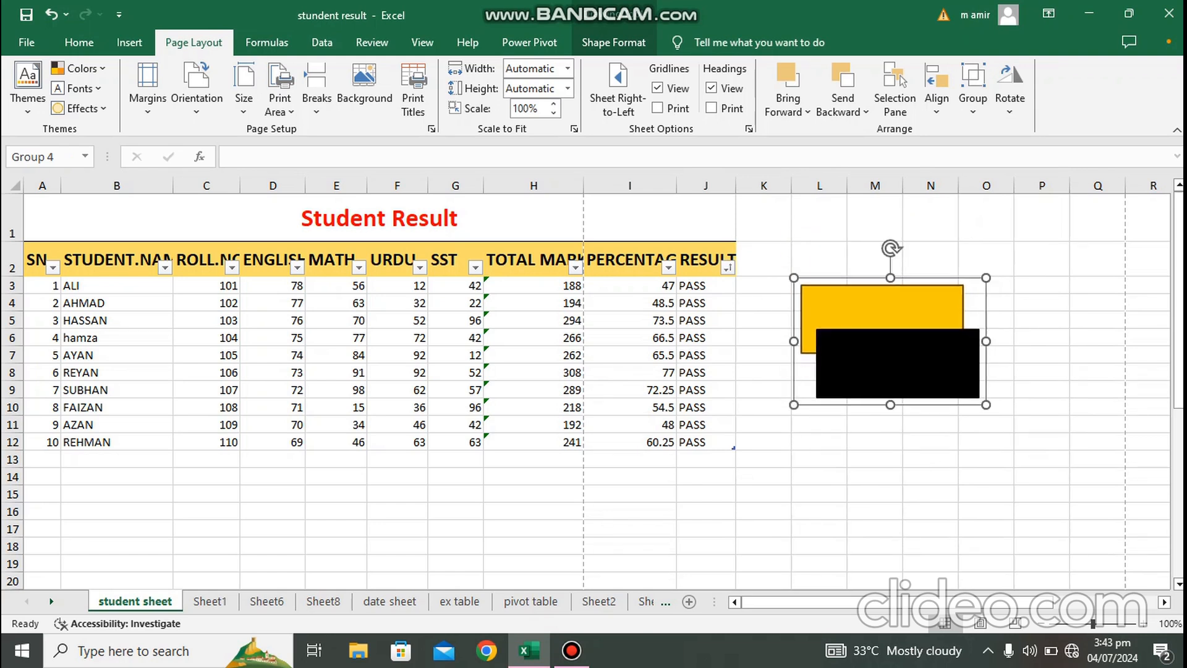
left_click(1010, 92)
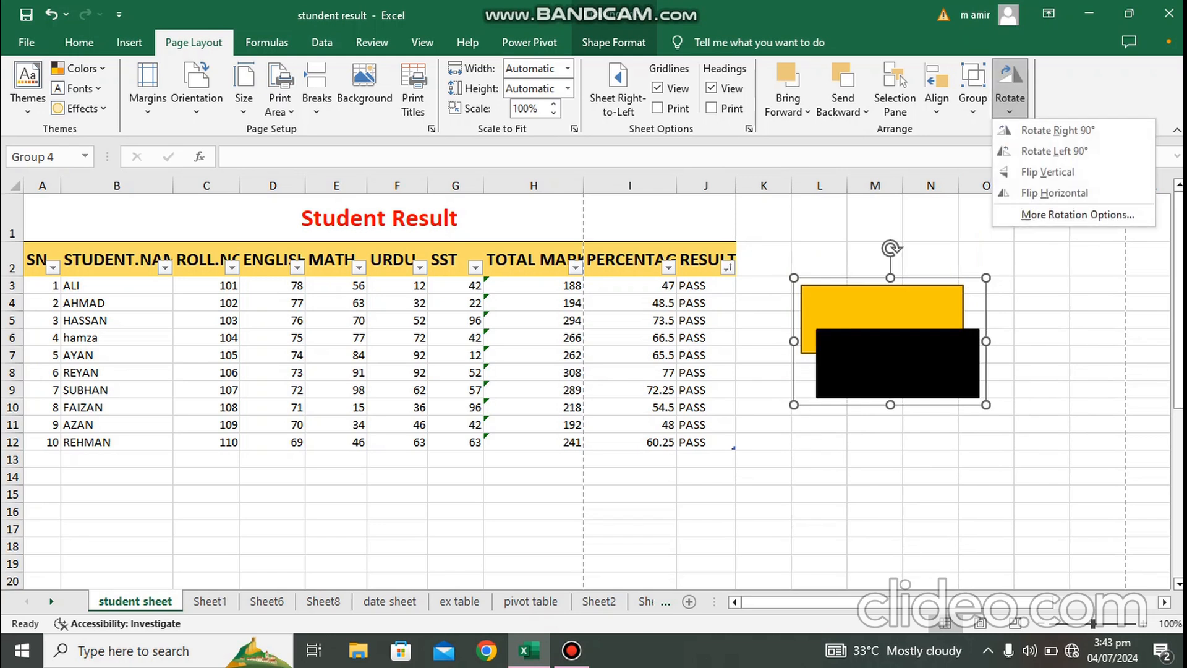
left_click(1057, 129)
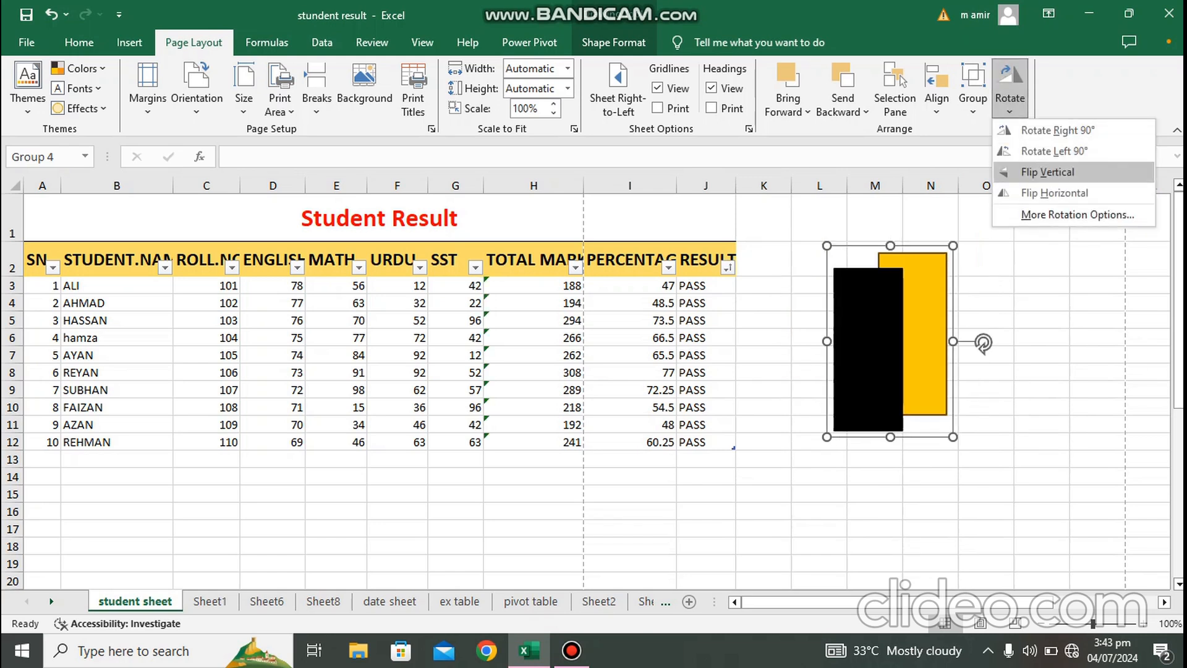
left_click(1045, 197)
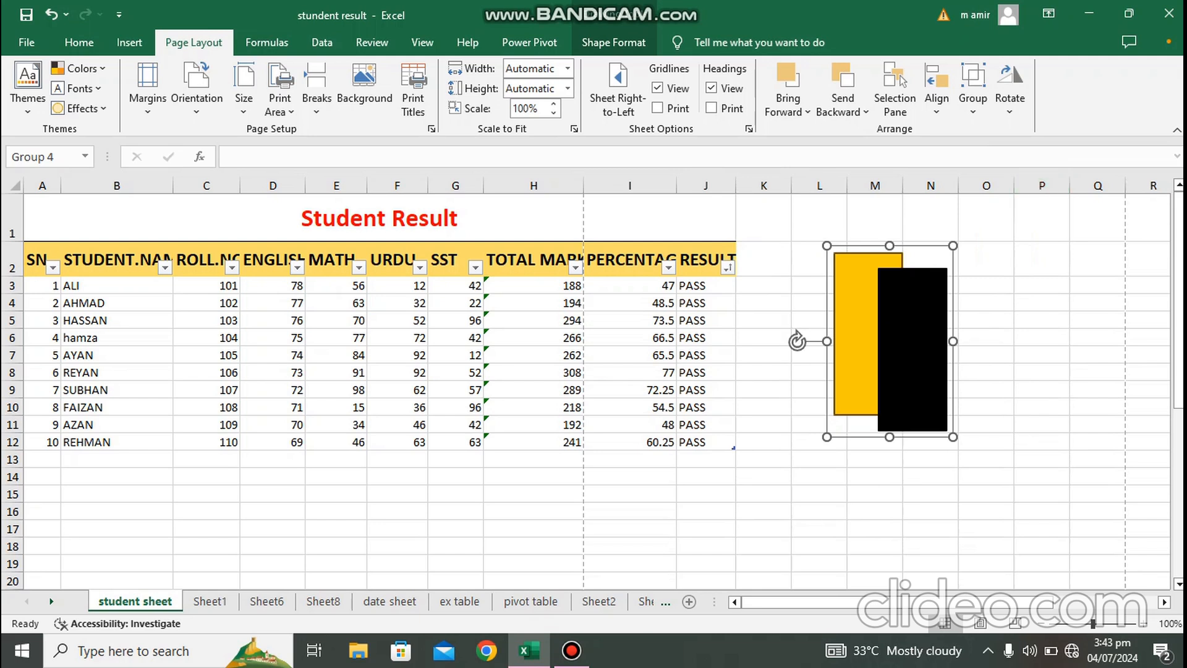
left_click(1041, 320)
Step: Undo all the shape changes, back to before the rectangles were drawn
key("ctrl+z")
key("ctrl+z")
key("ctrl+z")
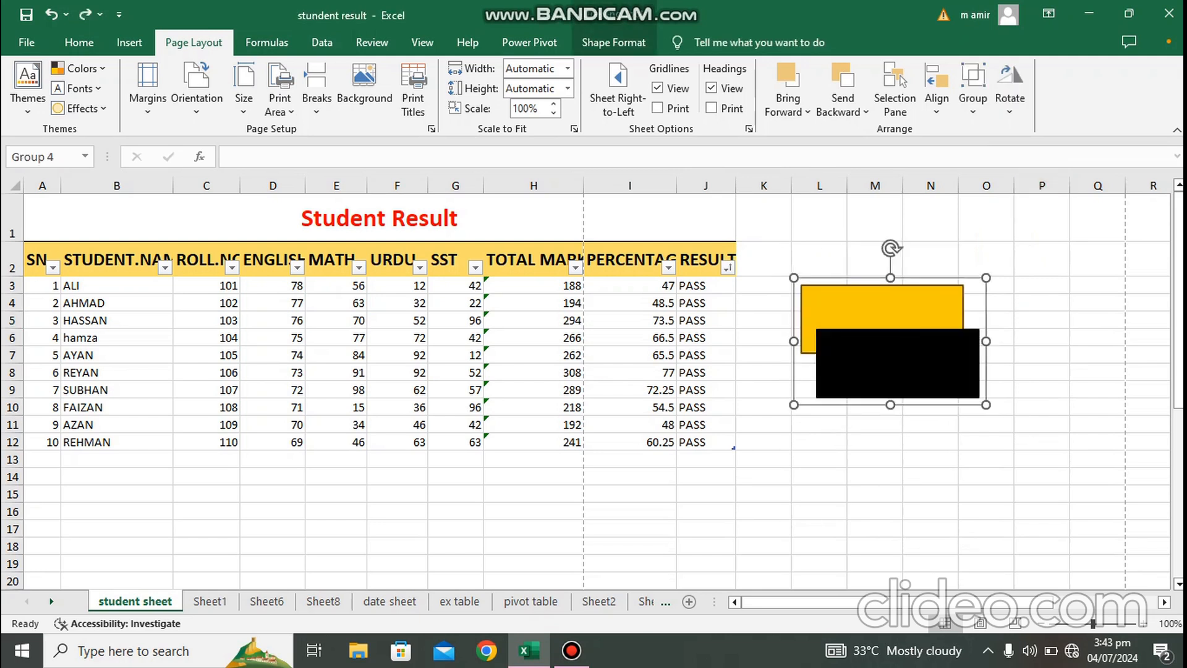
key("ctrl+z")
key("ctrl+z")
key("ctrl+z")
key("ctrl+z")
key("ctrl+z")
key("ctrl+z")
key("ctrl+z")
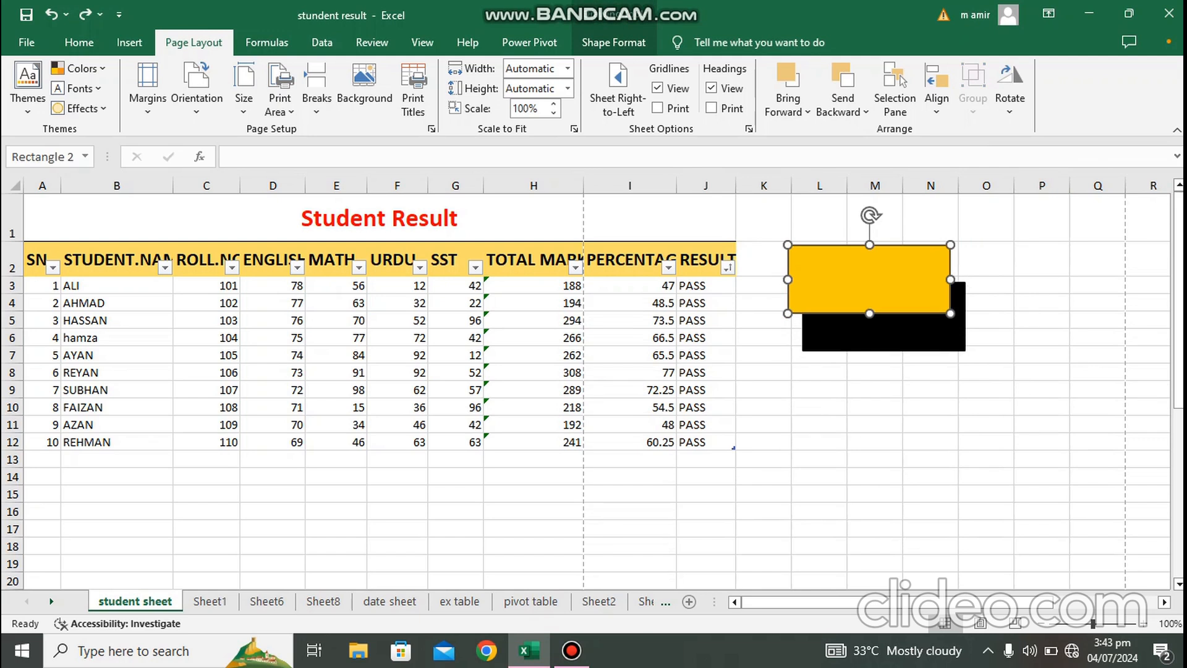
key("ctrl+z")
key("ctrl+z")
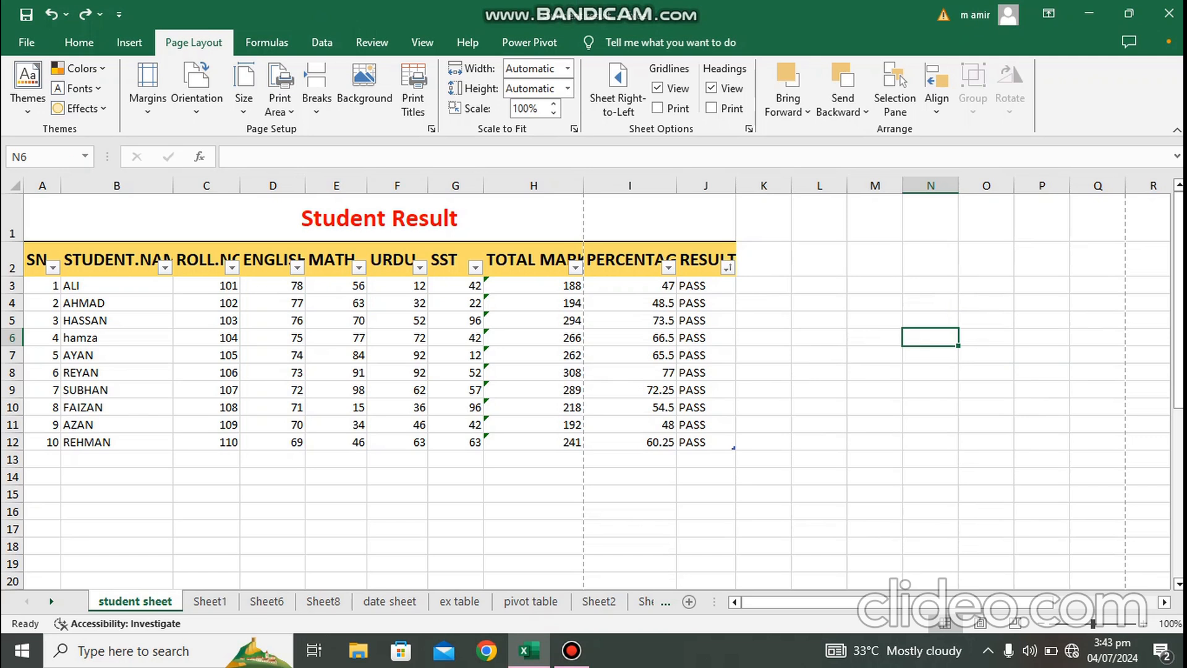
left_click(571, 650)
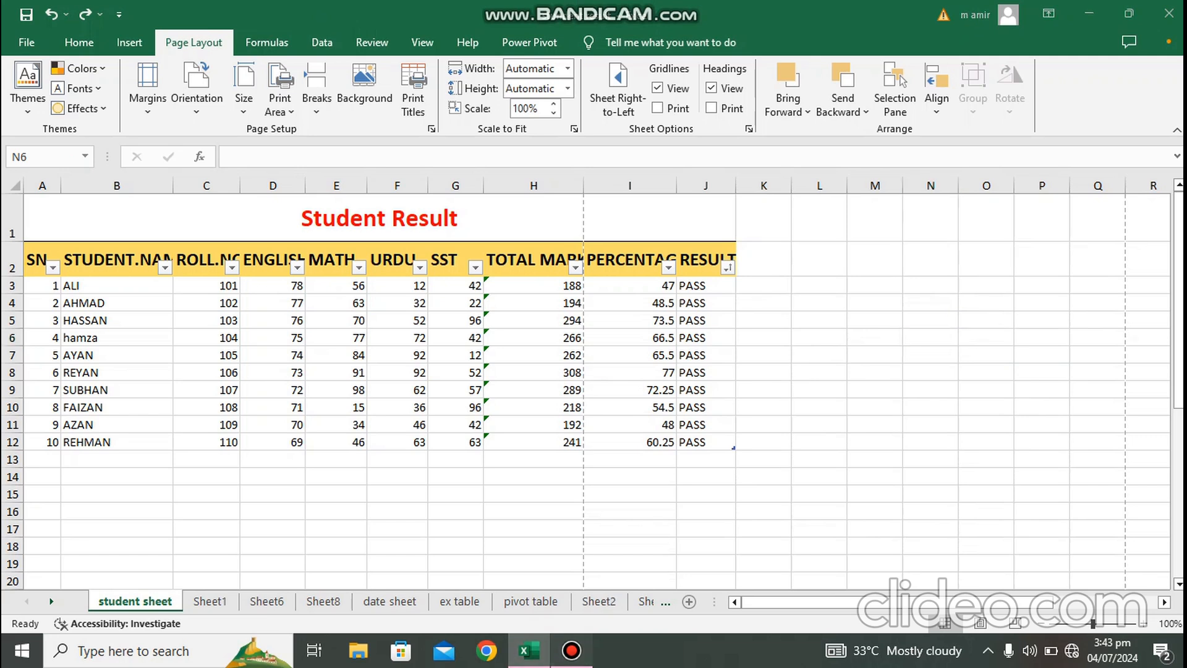